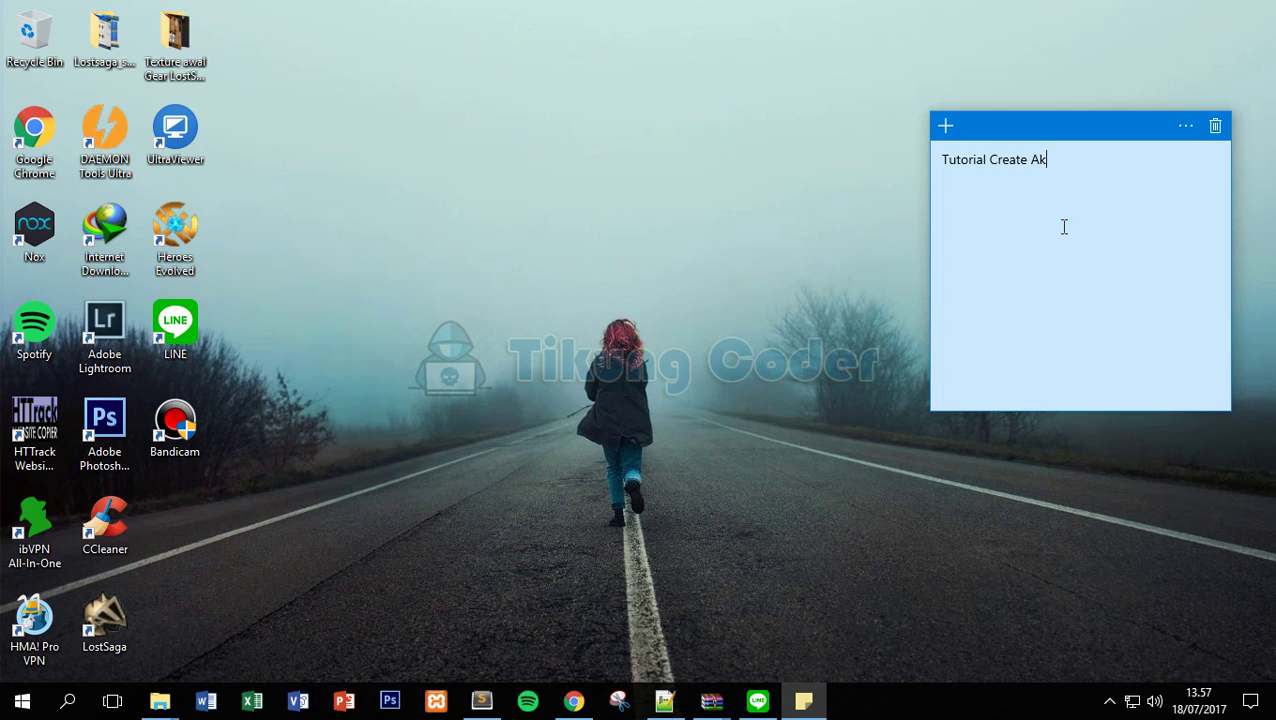
Finish typing the 'Tutorial Create Akun HMA 12 Month FREE' title, then delete it from the sticky note.
type("MA 12 Month")
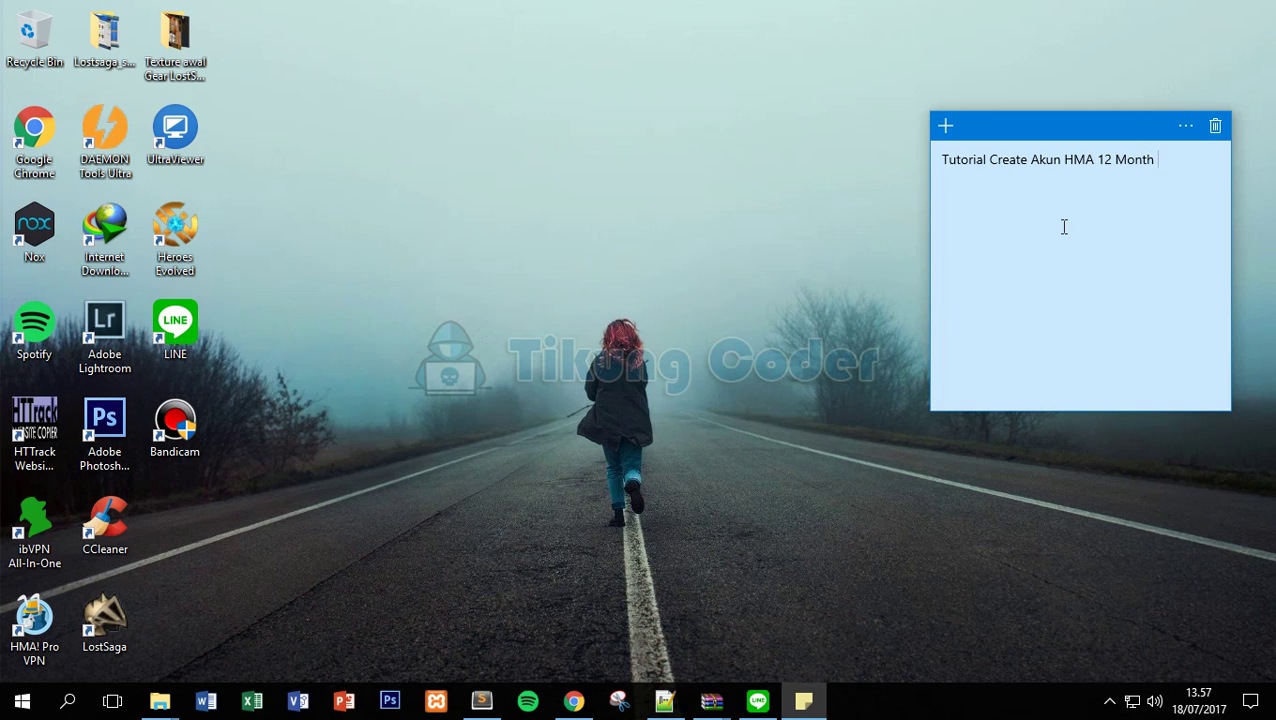
right_click(829, 157)
left_click(860, 208)
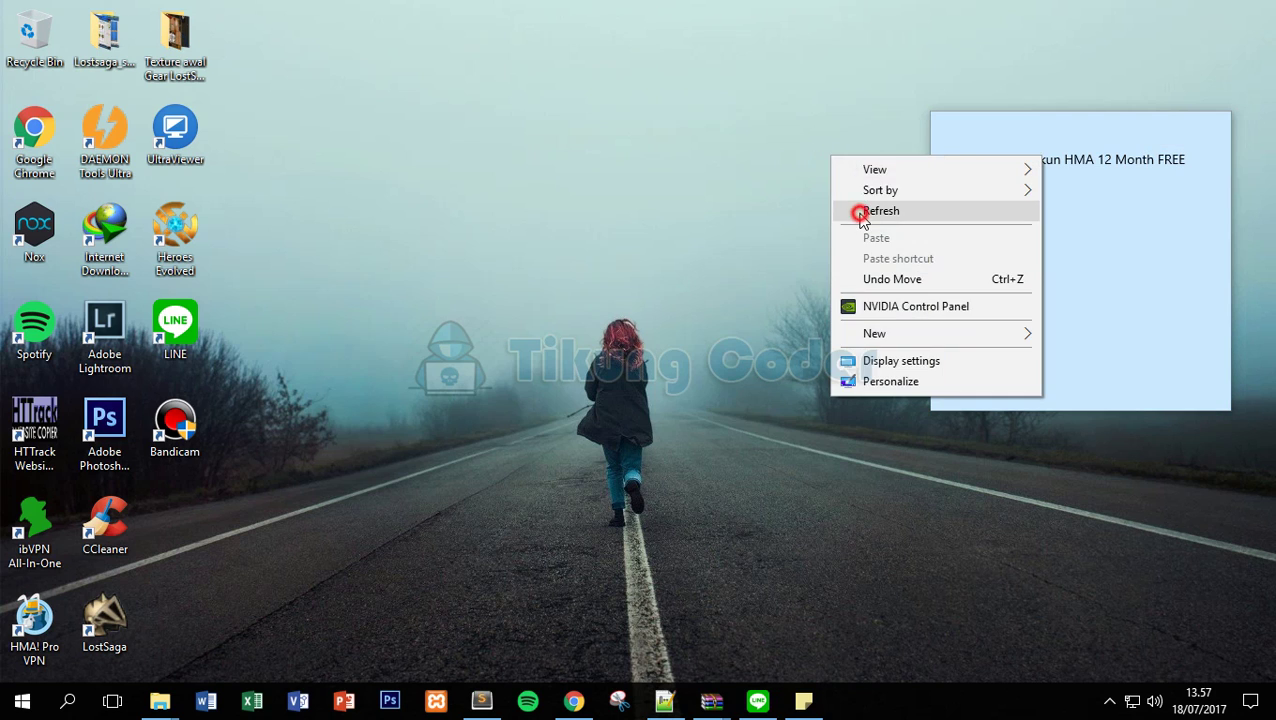
left_click(1116, 128)
triple_click(1105, 157)
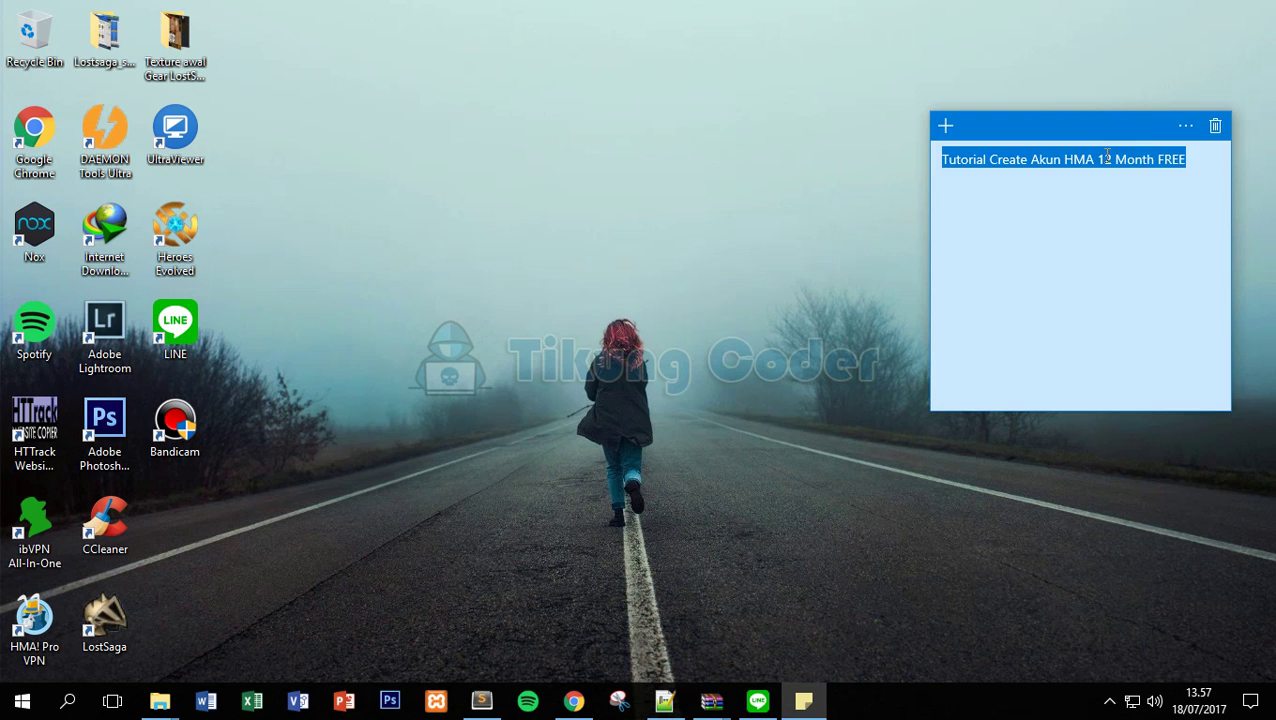
key("Delete")
Refocus the empty note and shift the loading Nox window slightly left.
left_click(528, 205)
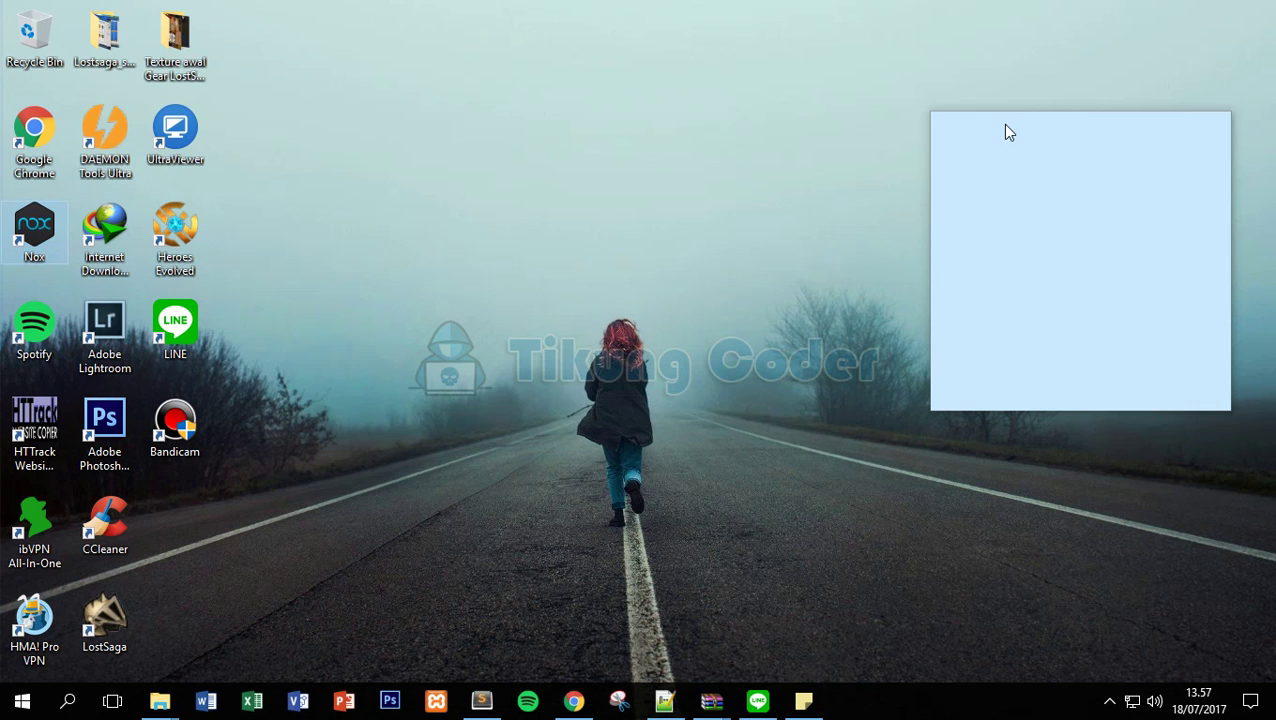
left_click(1007, 132)
mouse_move(828, 30)
left_mouse_down()
mouse_move(797, 37)
mouse_move(817, 34)
left_mouse_up()
Type 'Saya menggunakan Emulator Nox (ROOTED)' in the sticky note, then clear it.
left_click(1193, 156)
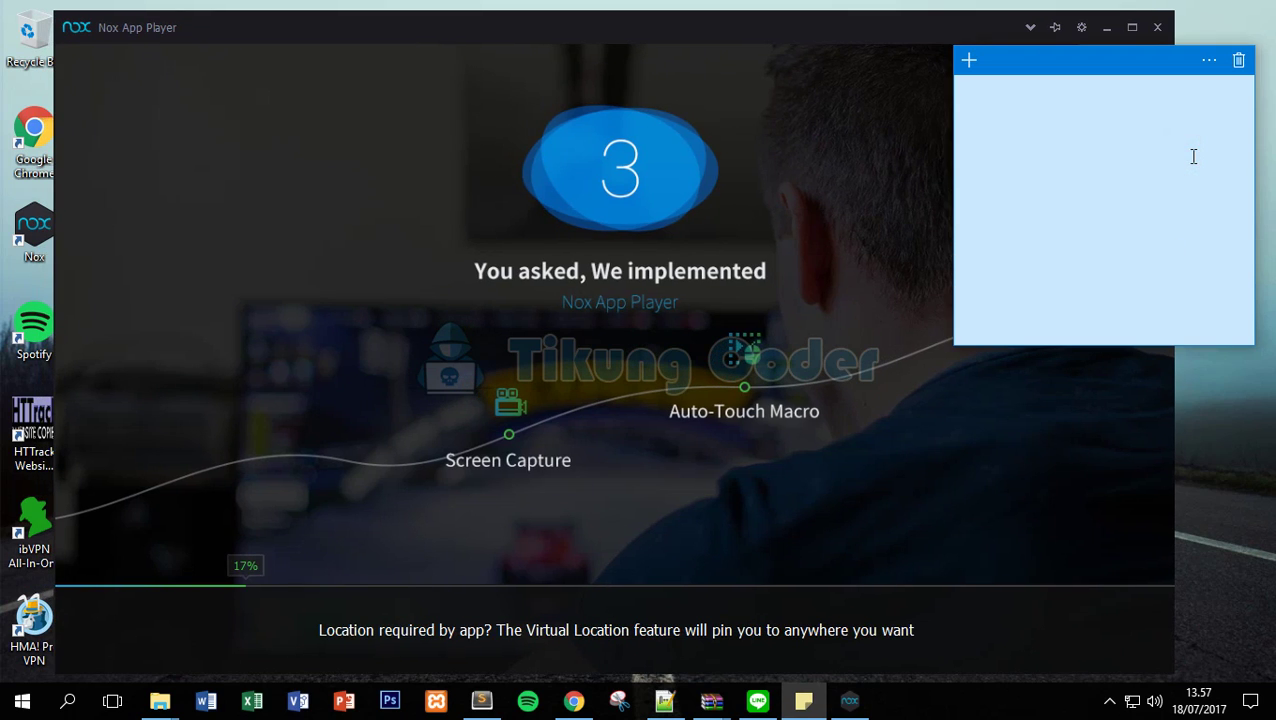
type("Saya menggunakan Emulator Nox (ROOT")
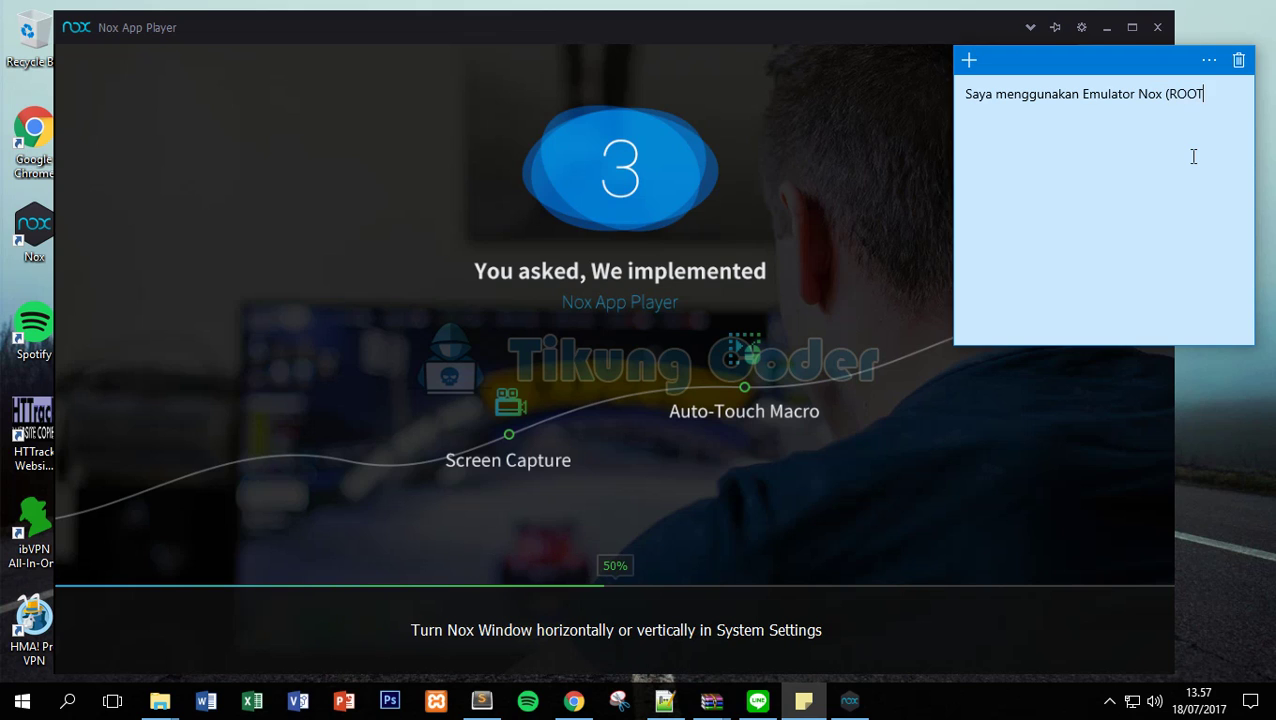
type("ED)")
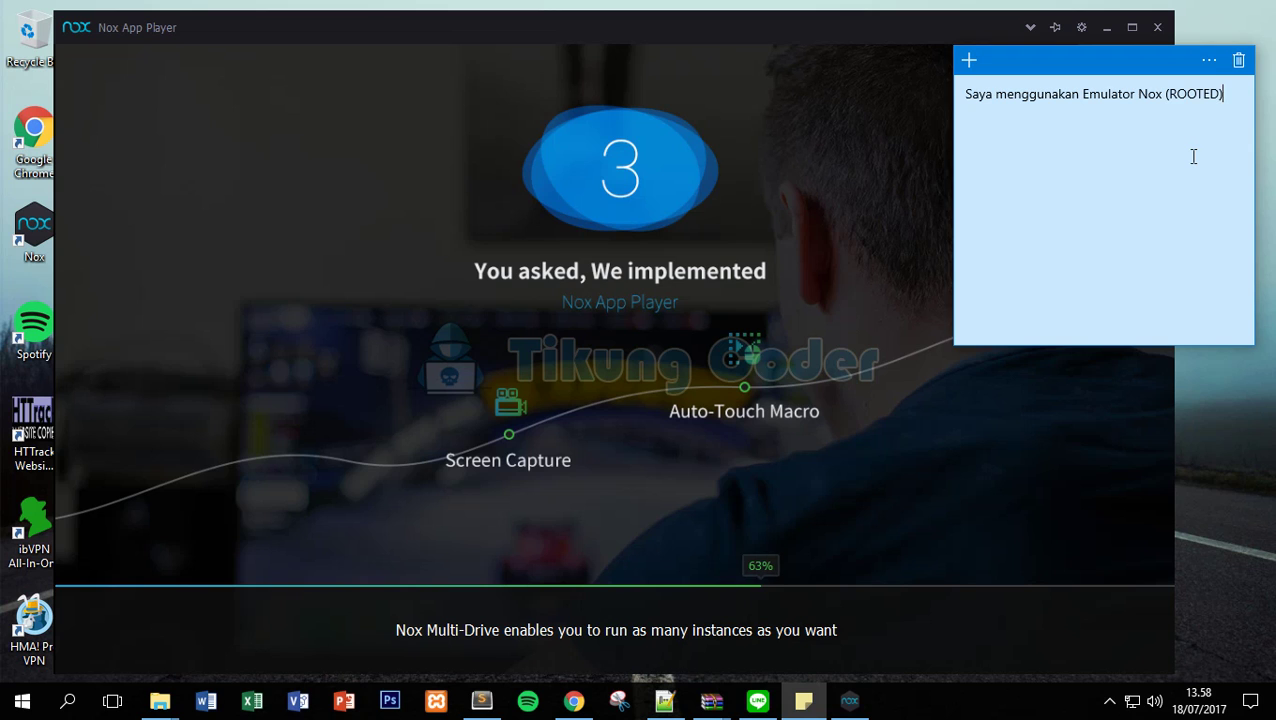
key("ctrl+a")
key("BackSpace")
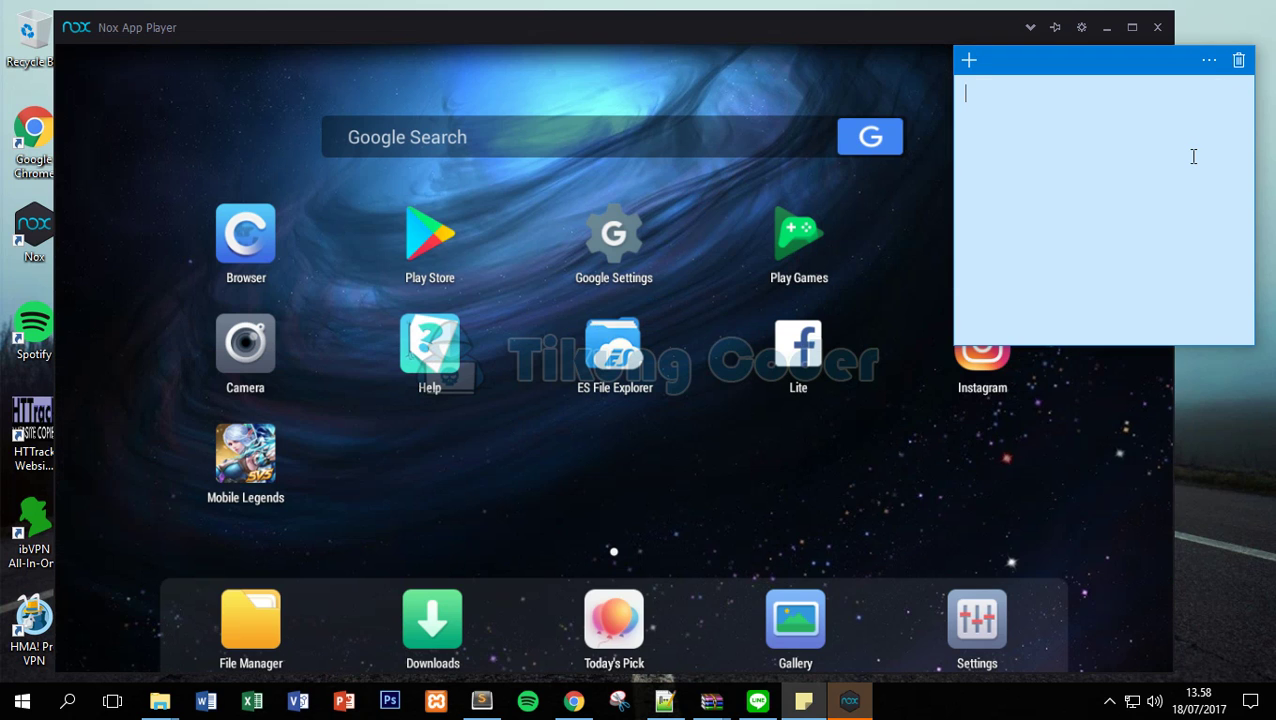
Write 'Cara root ?' with a 'Simak beriku' line below, then bring Nox forward.
type("Cara root ?")
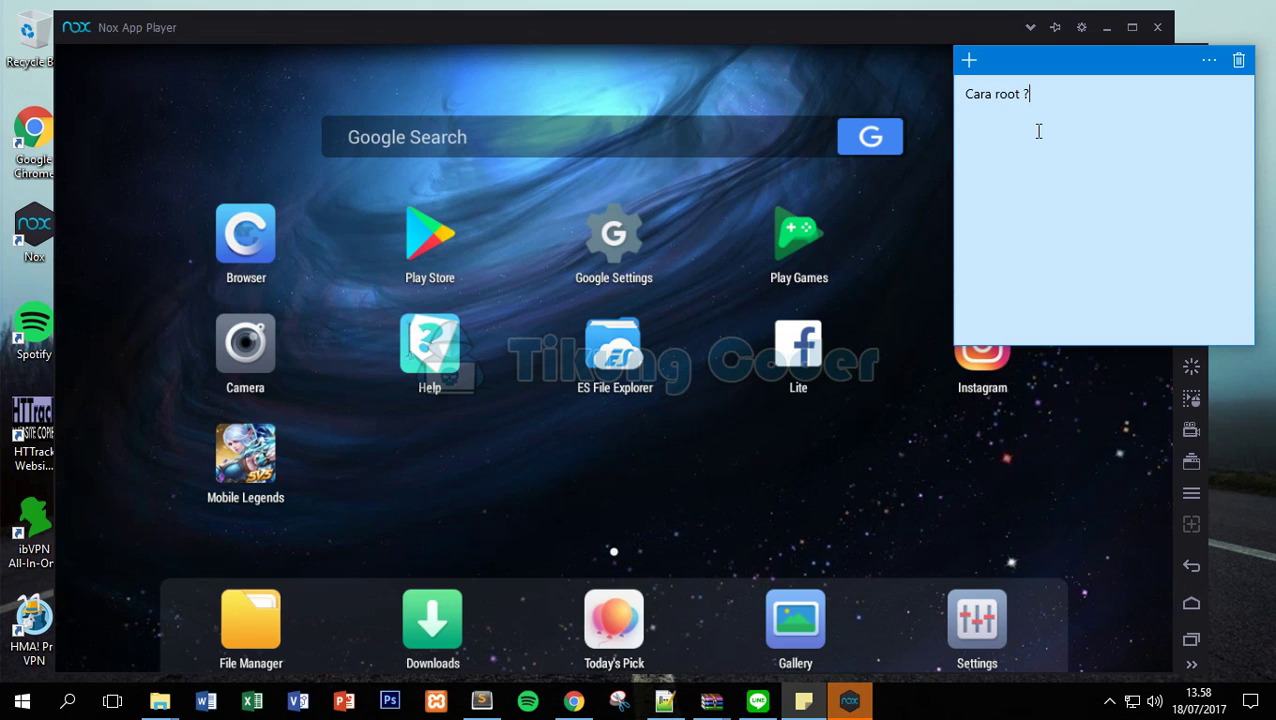
key("Return")
key("Return")
key("Return")
type("Su")
key("BackSpace")
type("imak berikut")
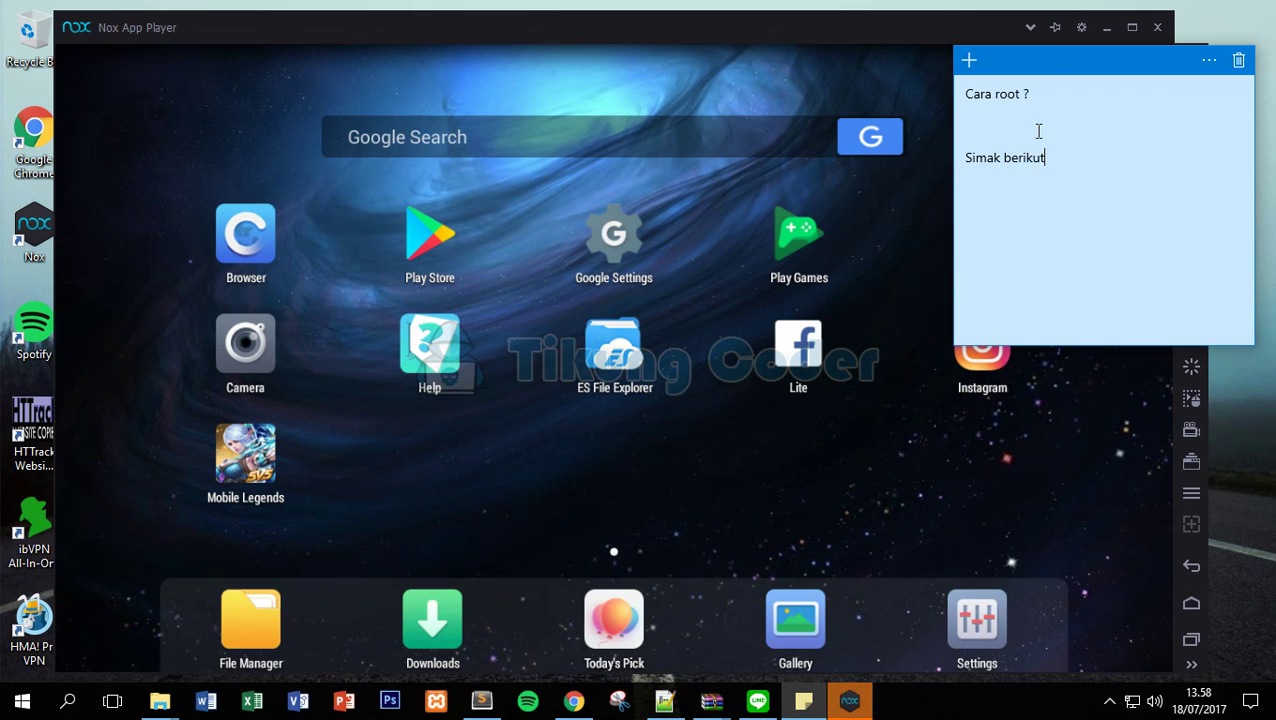
left_click(951, 426)
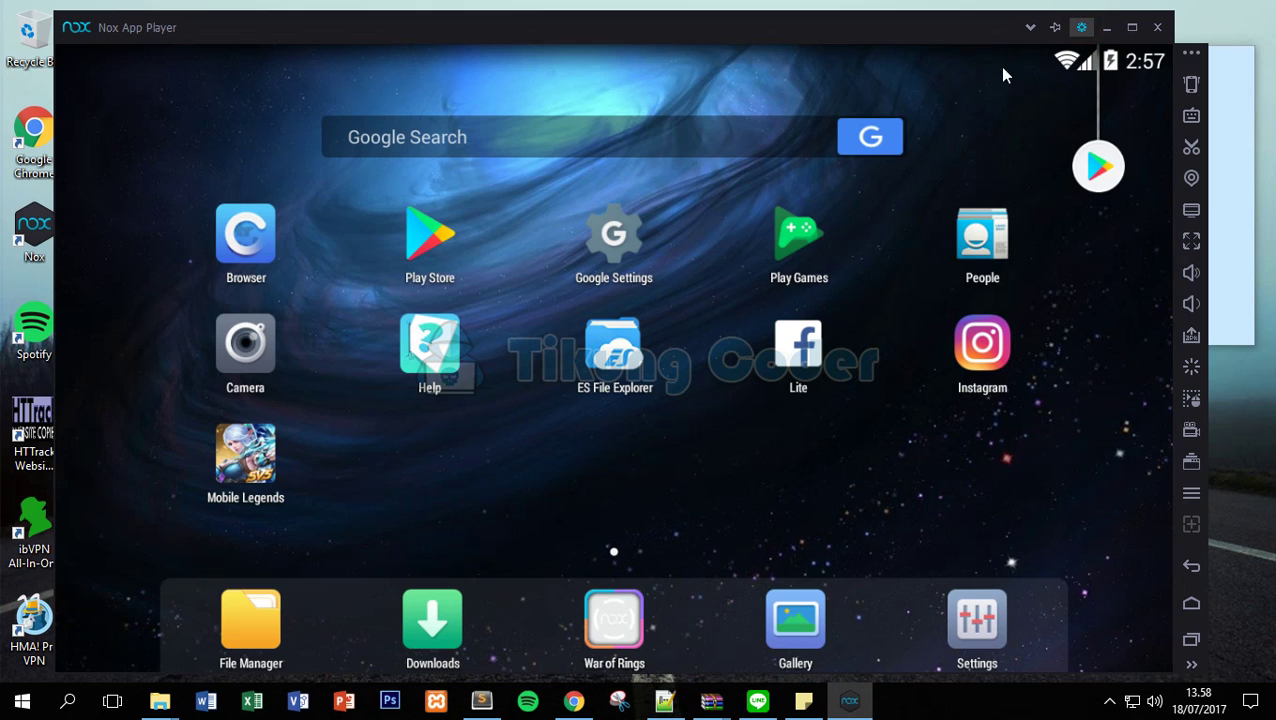
In Nox system settings, switch Root to On.
left_click(1083, 29)
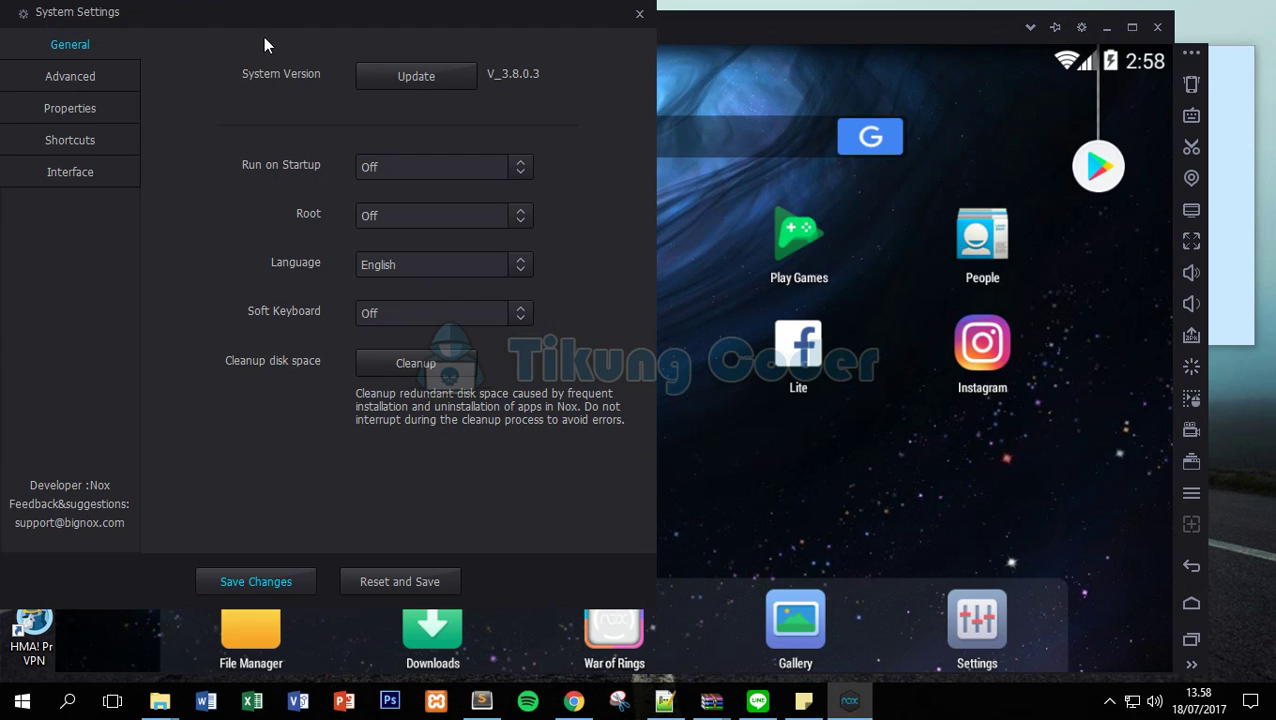
left_click_drag(265, 12, 359, 67)
left_click(557, 270)
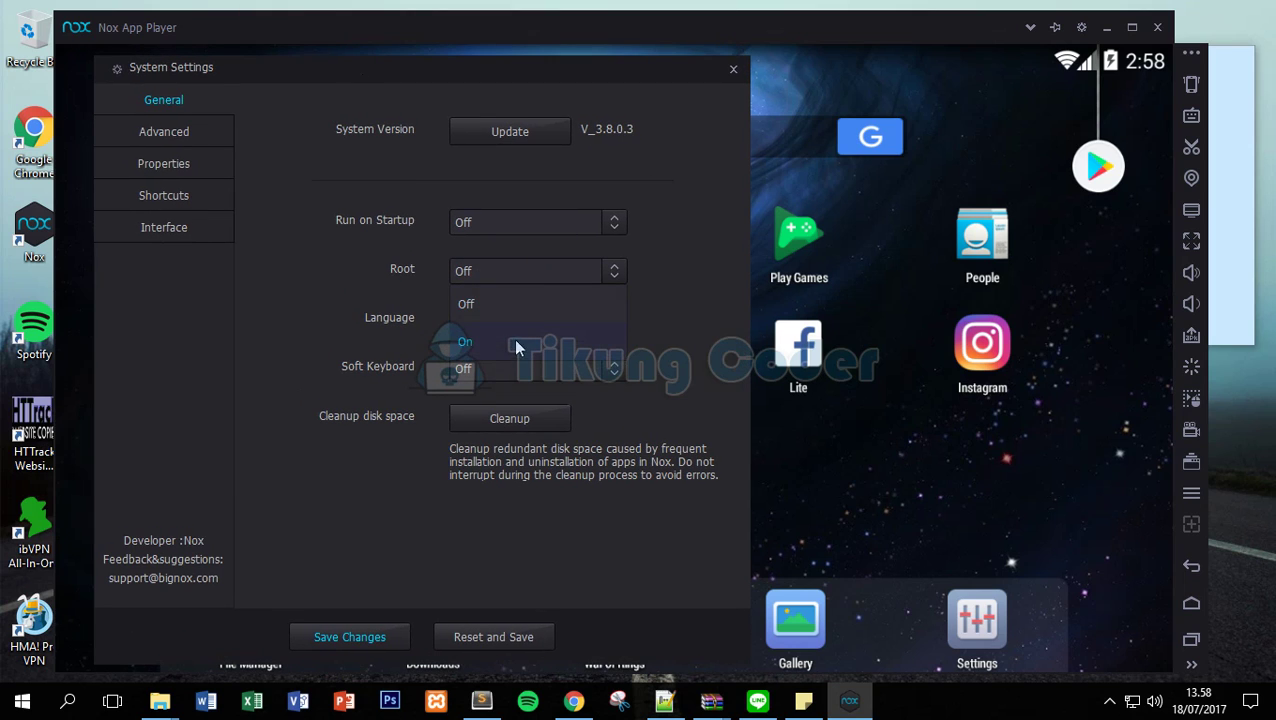
left_click(492, 338)
Note 'Ubah Dari off Menjadi ON', then save the settings and restart Nox now.
left_click(1214, 170)
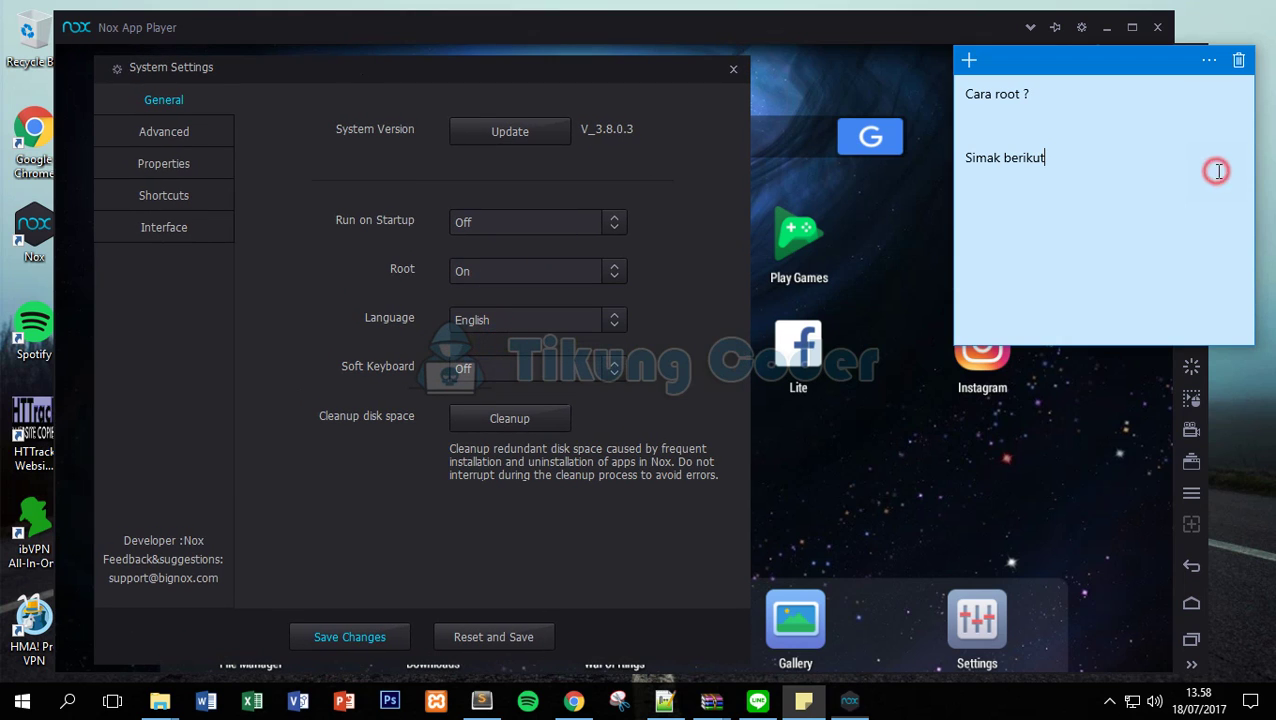
left_click_drag(1137, 172, 920, 83)
type("sl")
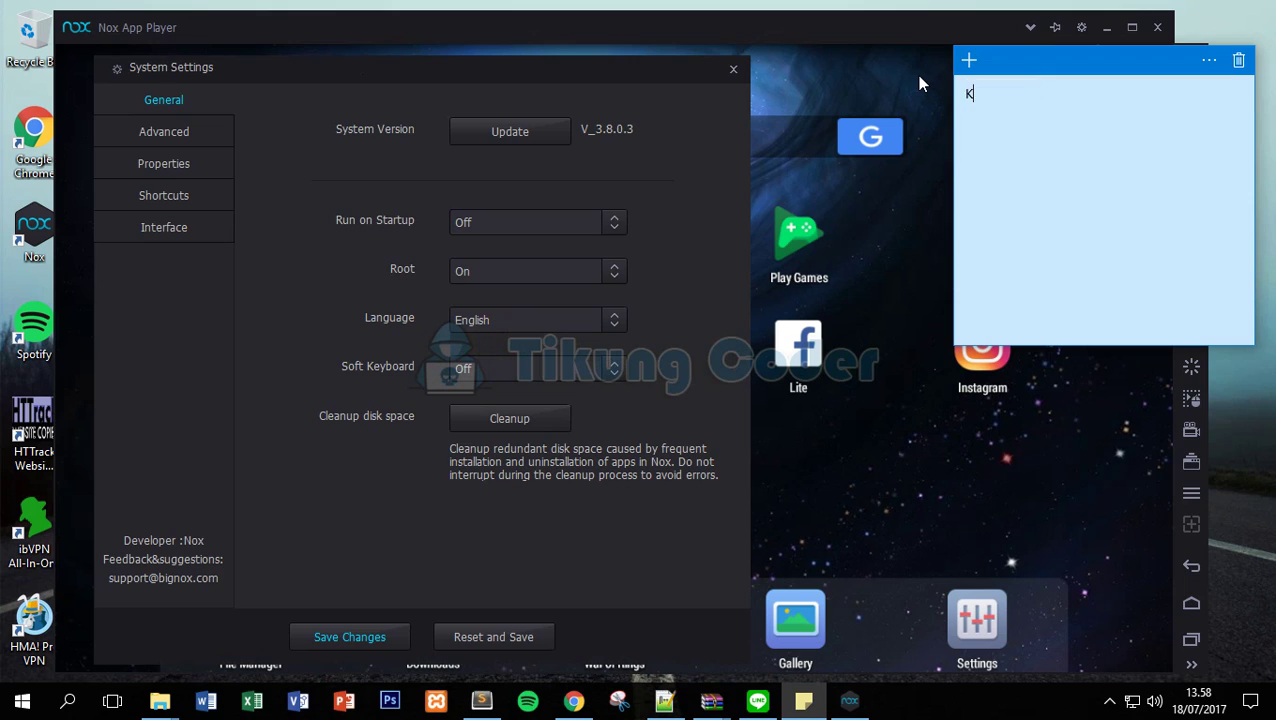
key("BackSpace")
key("BackSpace")
type("Ubah Dari off Menjadi ON kemudian restart")
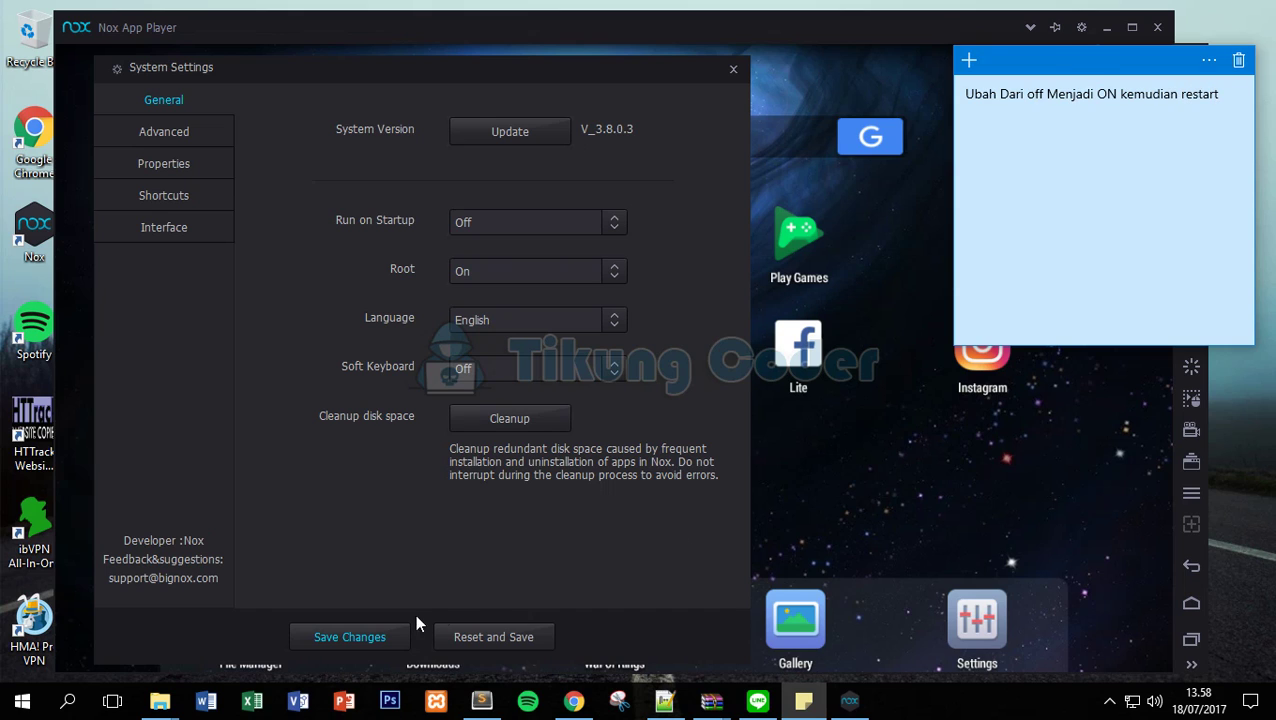
left_click(370, 636)
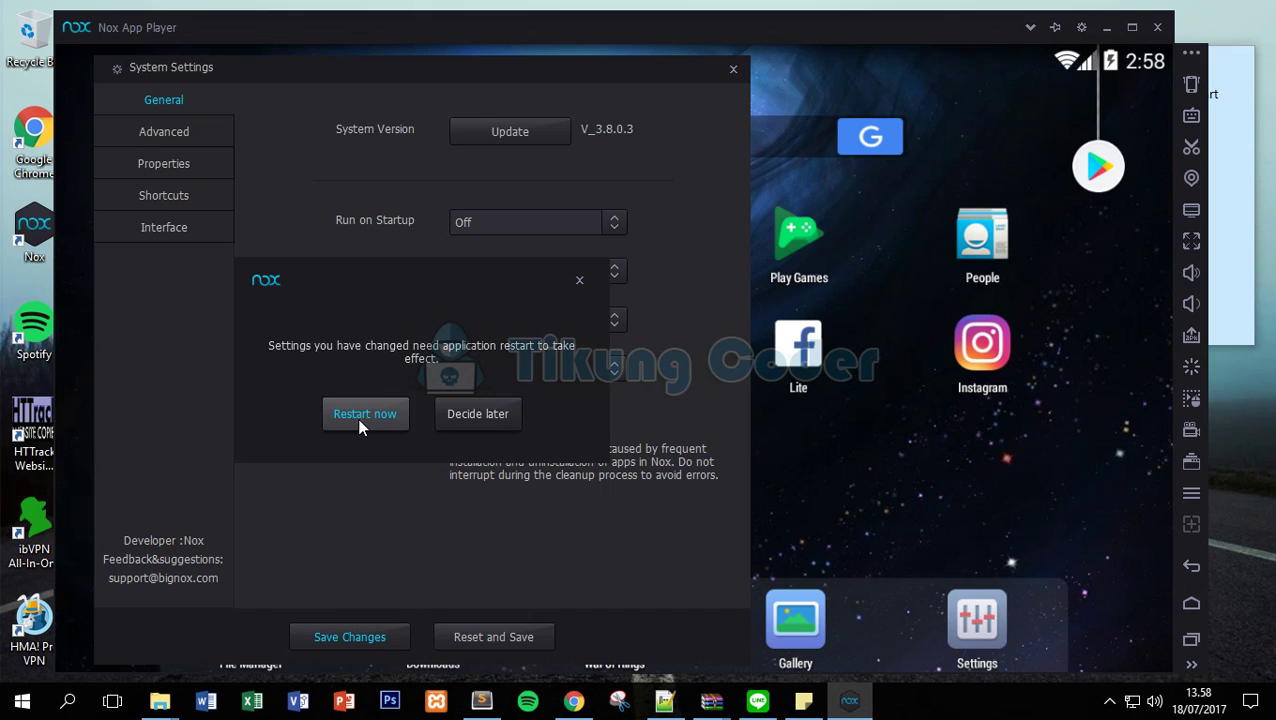
left_click(366, 415)
Note 'Nox Otomatis Udah Root Kalau … di save changes' while repositioning the note and Nox window.
triple_click(1189, 110)
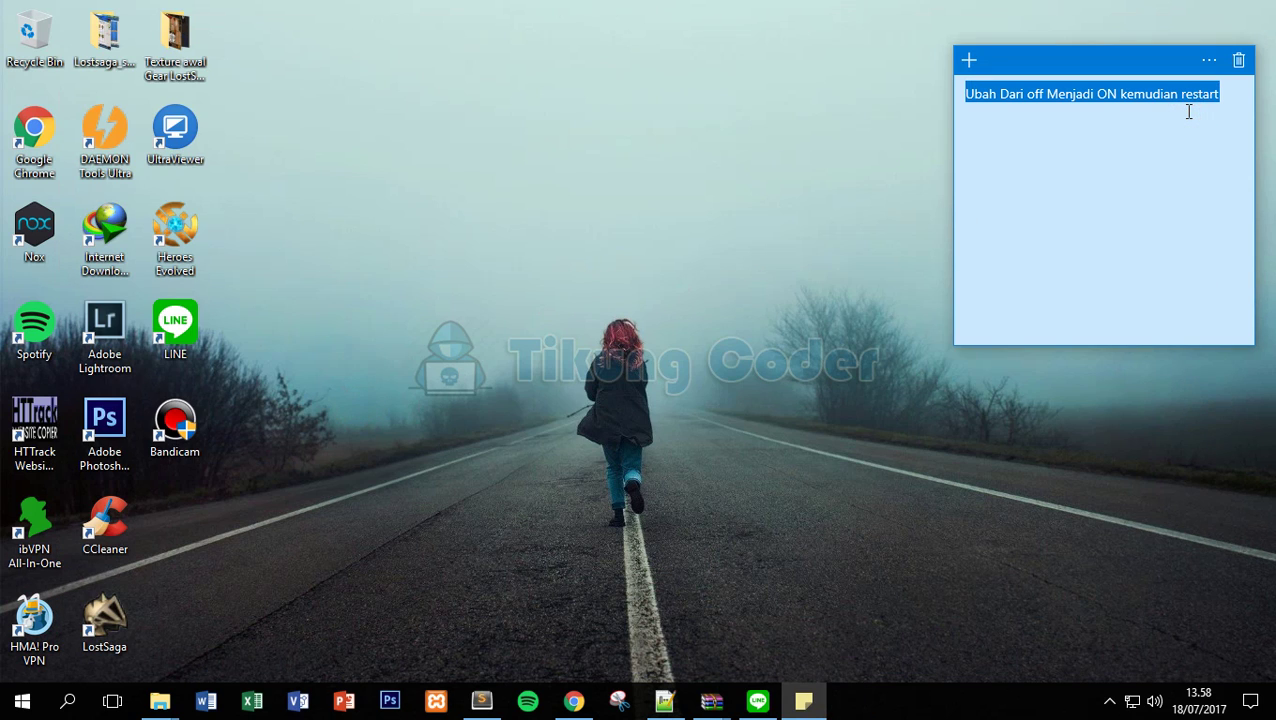
type("Nox Otomat")
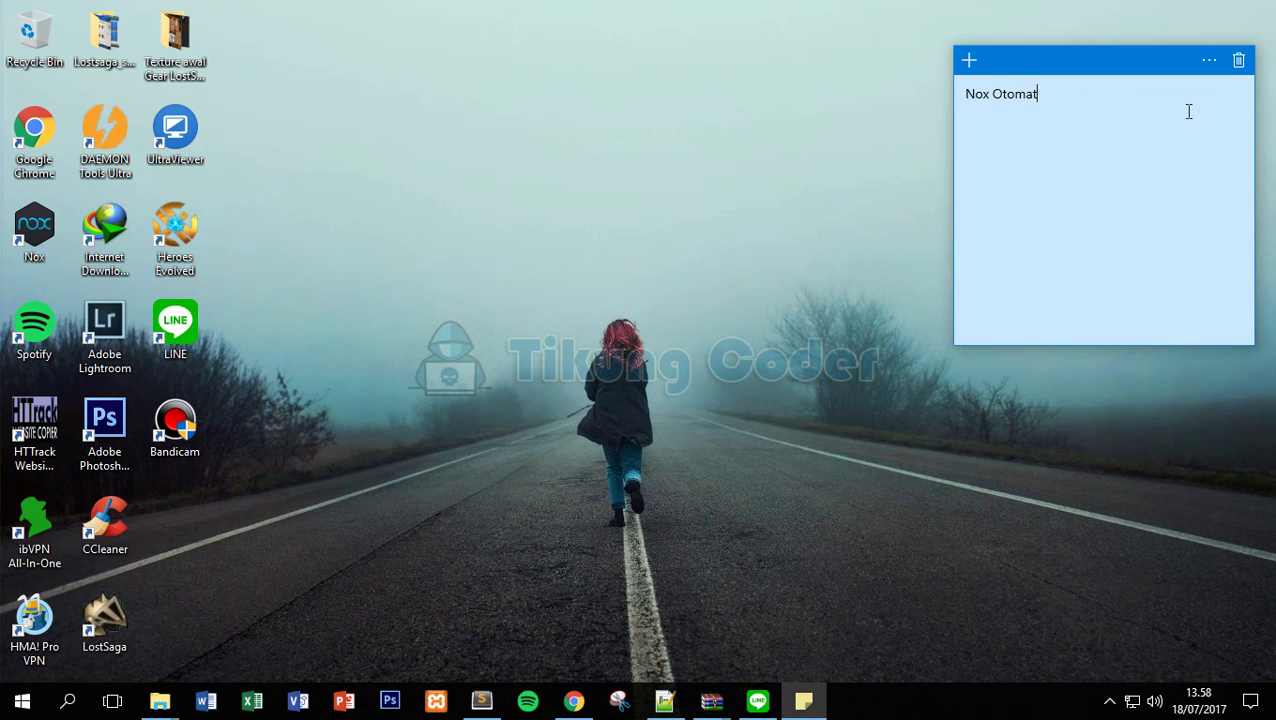
type("is Udah Root ")
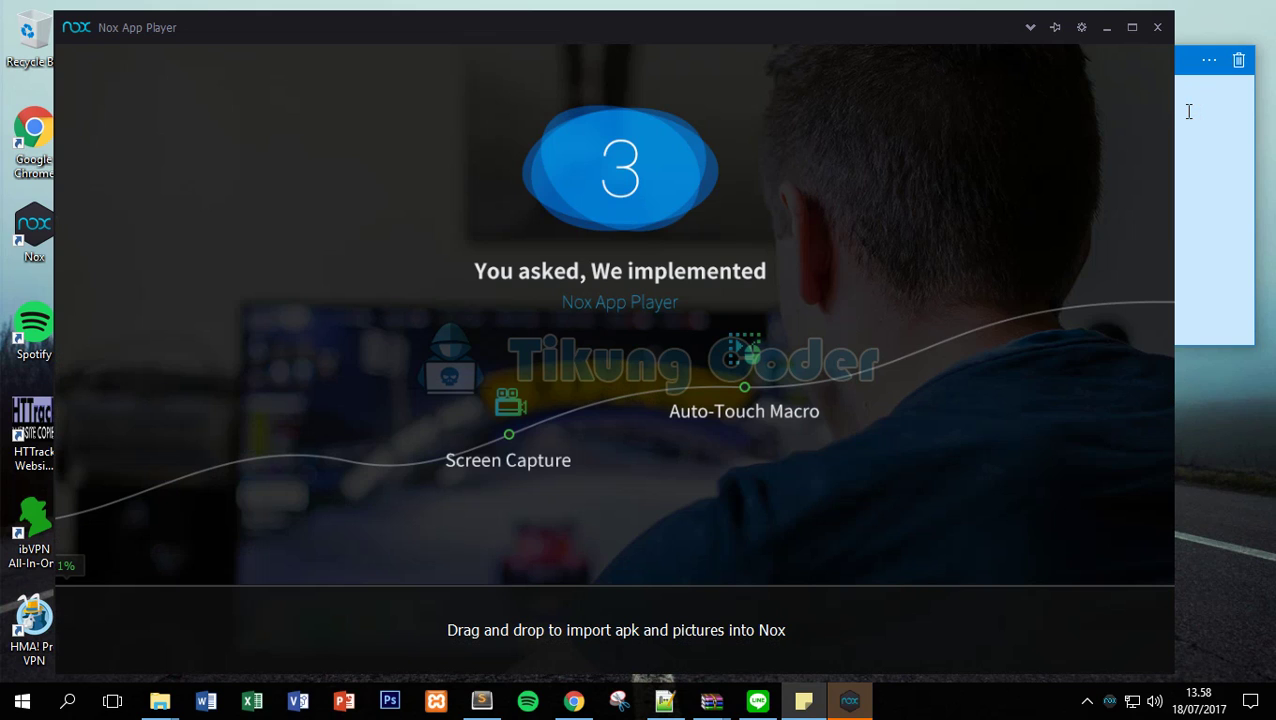
type("Kalau")
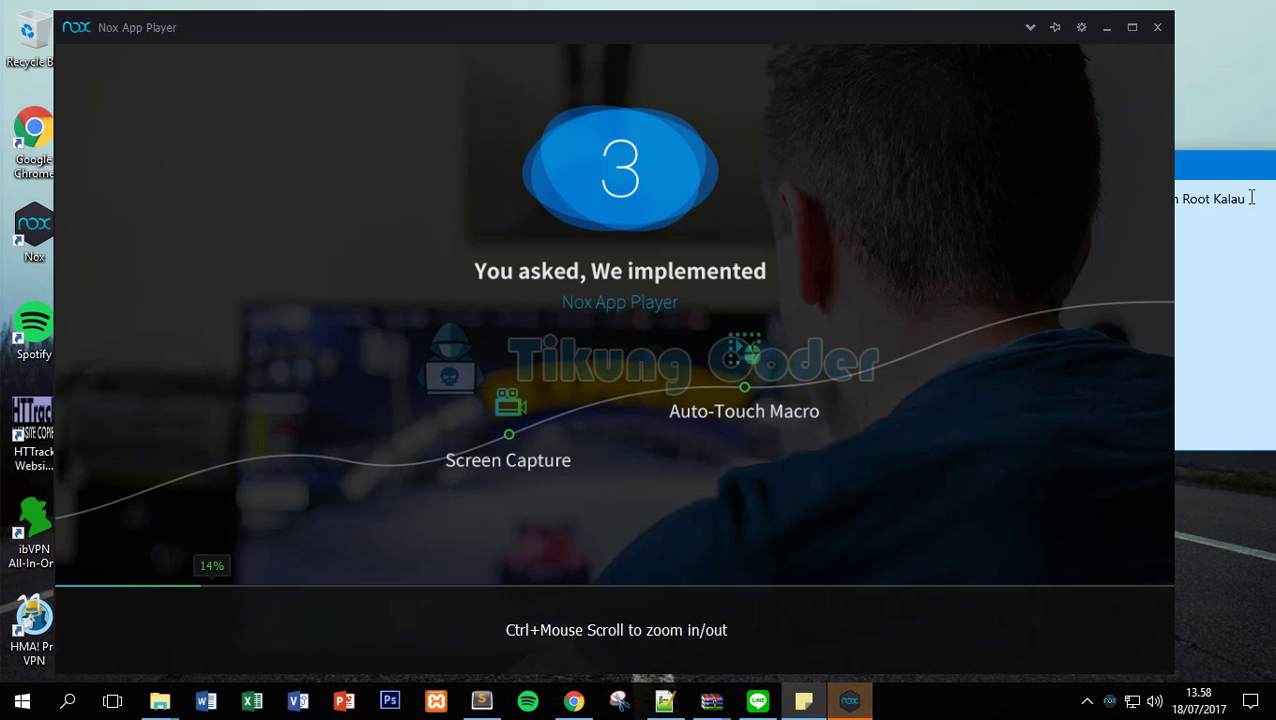
left_click_drag(1216, 166, 1216, 132)
left_click_drag(968, 40, 830, 30)
left_click_drag(1173, 155, 792, 160)
type("udah sep")
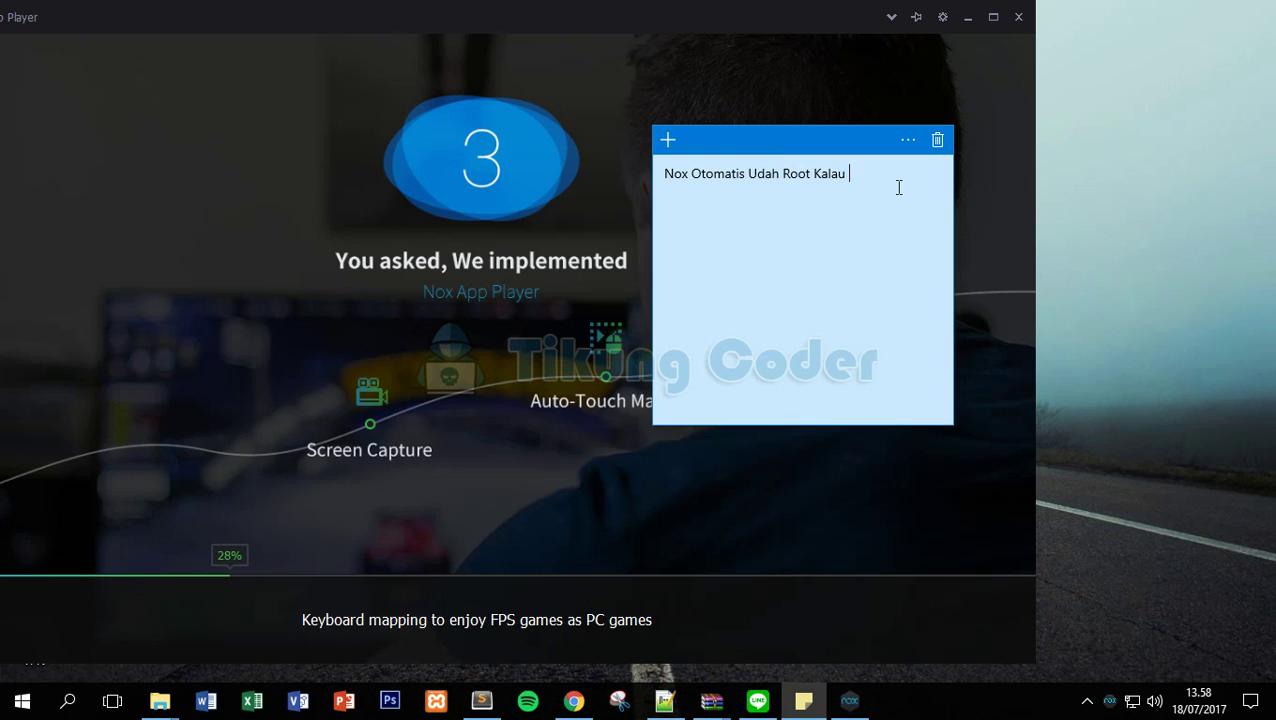
type("er")
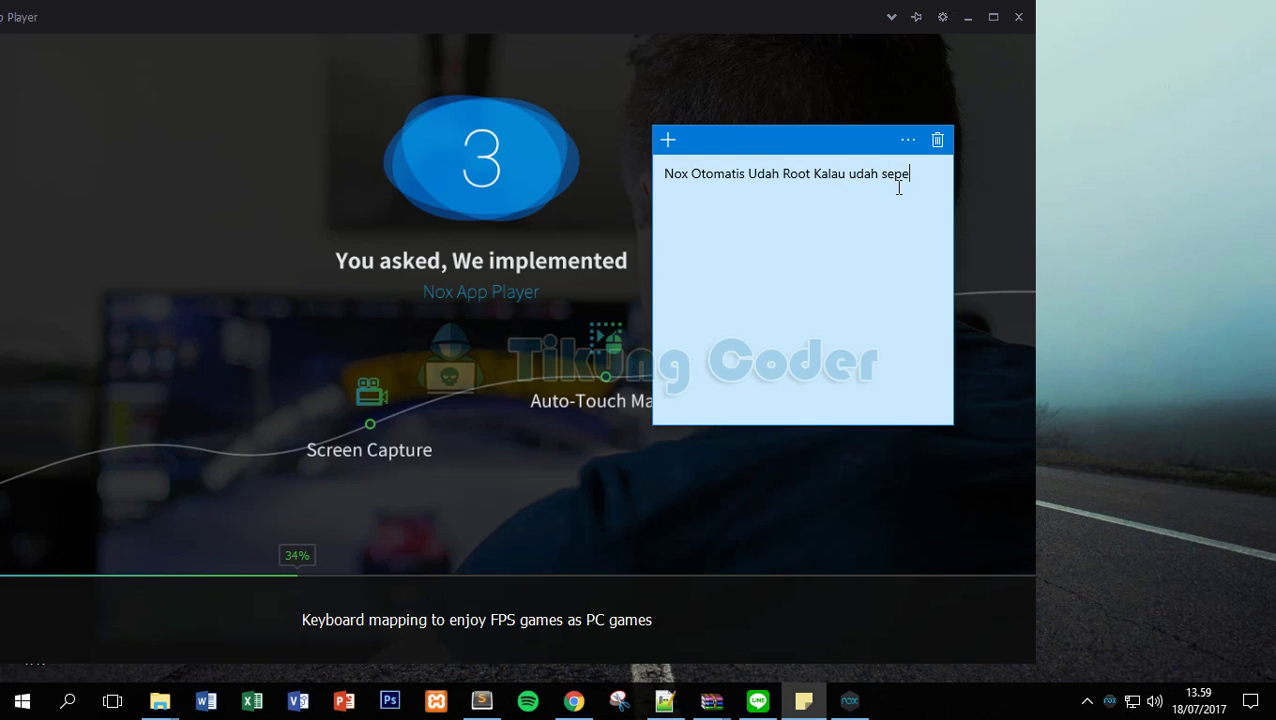
key("BackSpace")
key("BackSpace")
key("BackSpace")
key("BackSpace")
key("BackSpace")
type("di save changes")
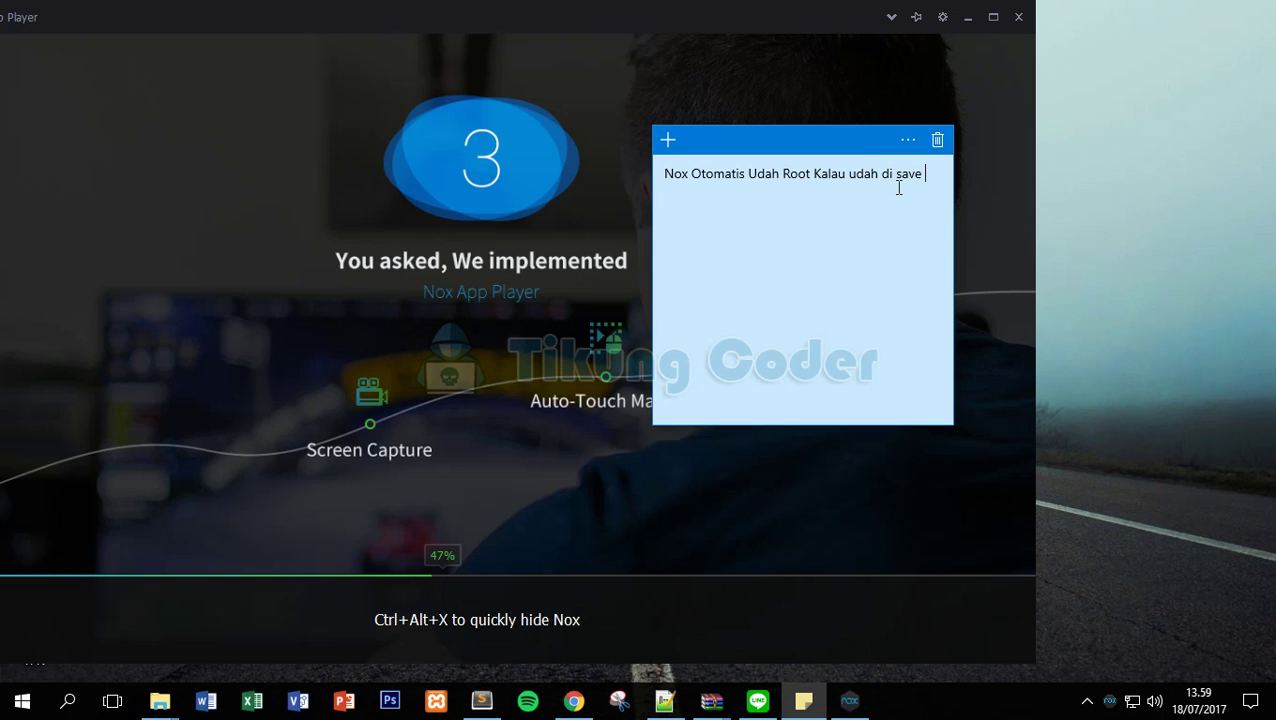
left_click_drag(800, 158, 1215, 172)
Clear the sticky note and type 'Kita check lagi'.
triple_click(1229, 237)
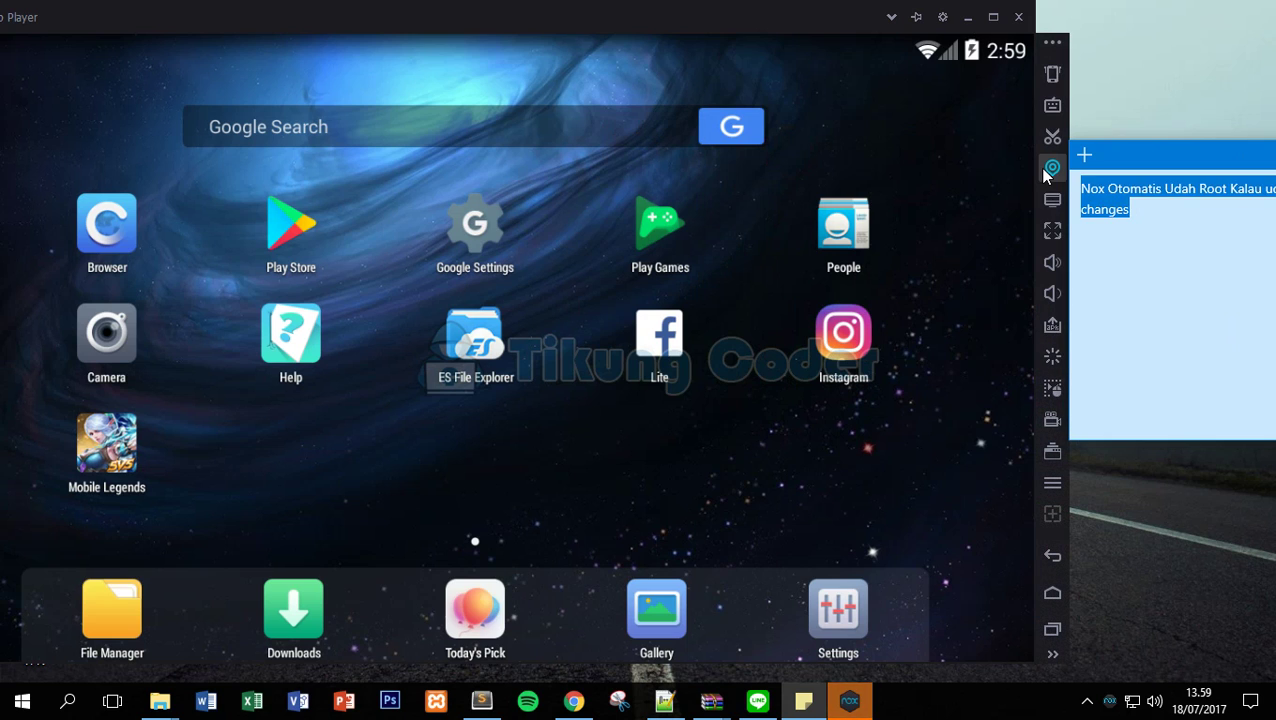
key("BackSpace")
left_click(1221, 177)
type("Kita check lagi")
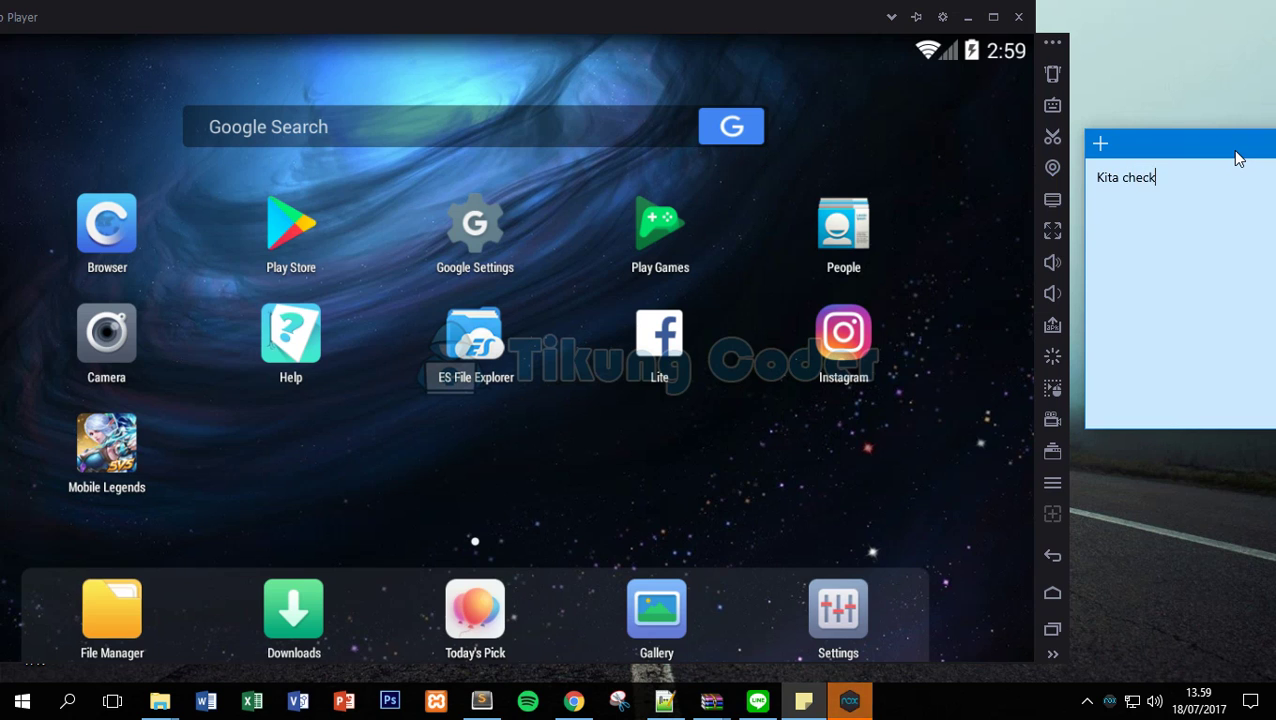
Close the Nox System Settings window.
left_click(1199, 177)
triple_click(1199, 177)
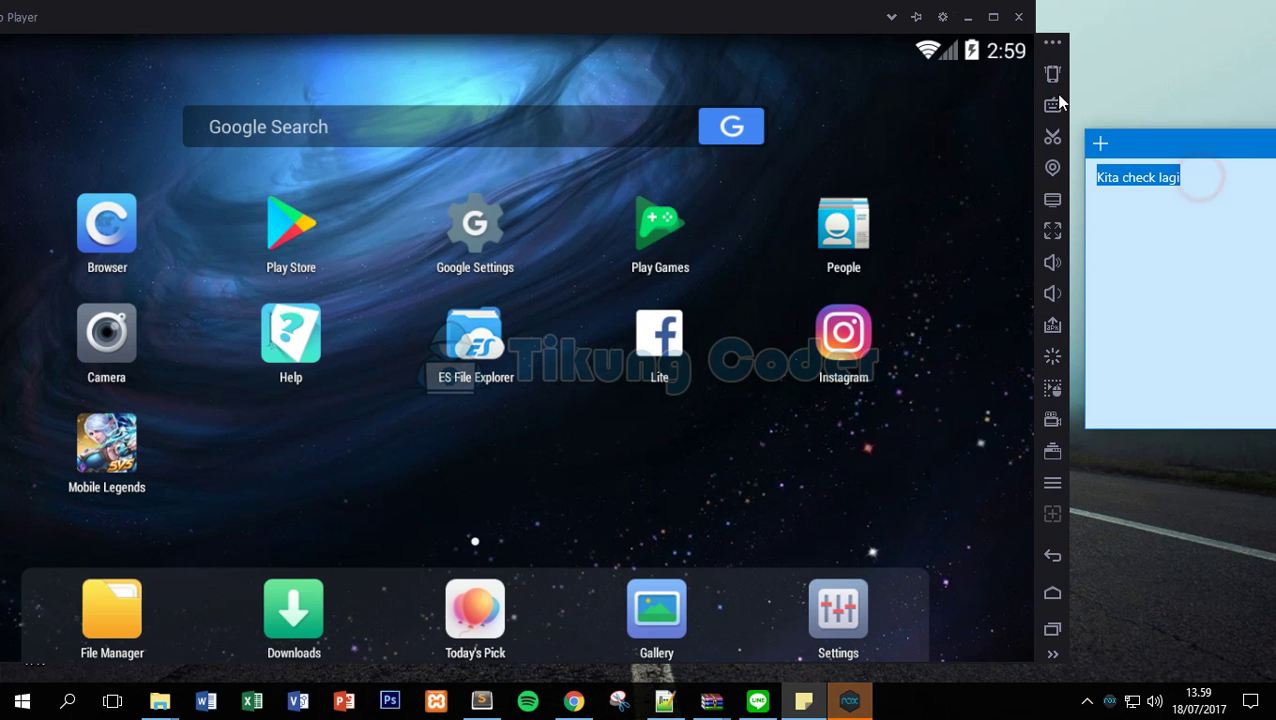
left_click(942, 17)
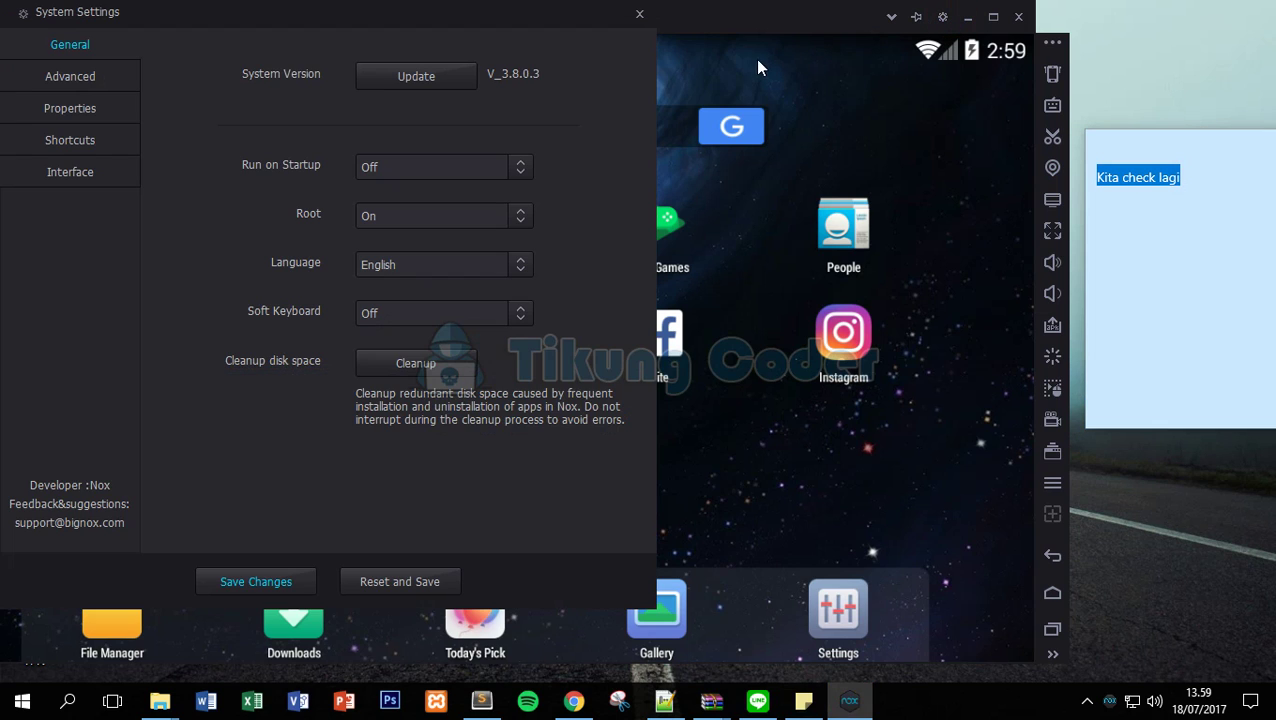
left_click(639, 14)
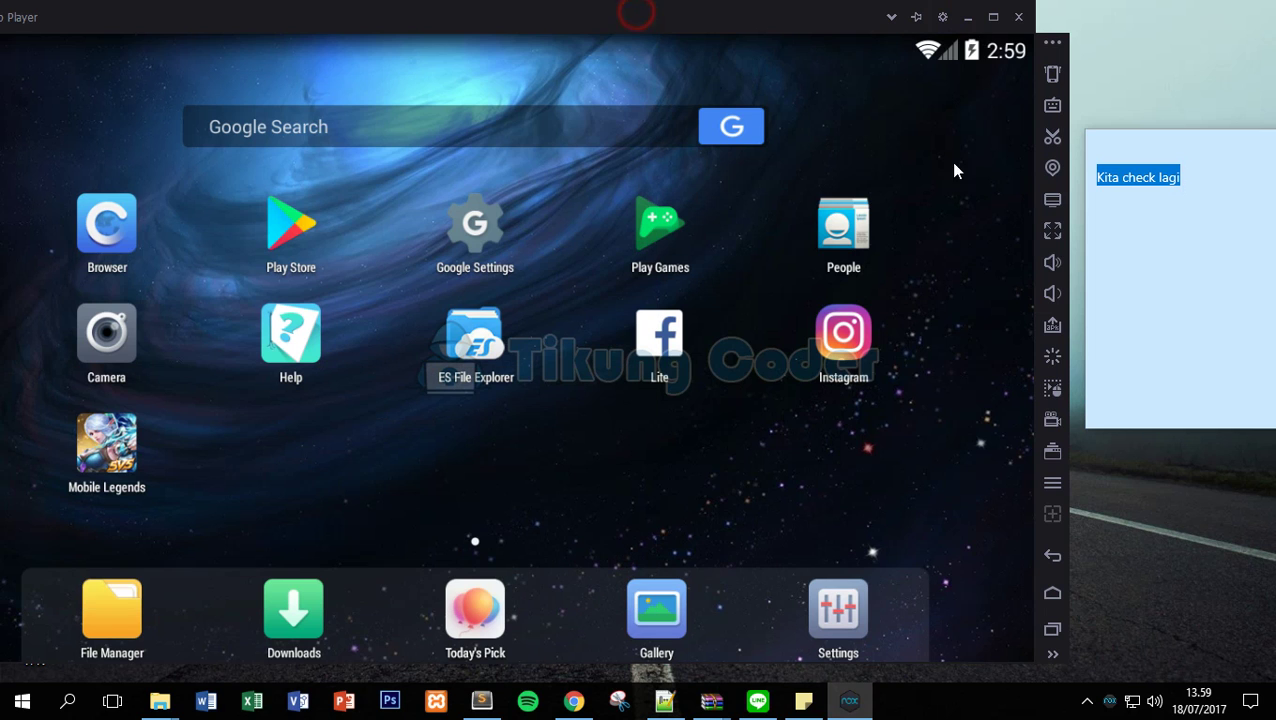
Replace the note text with 'langsung saja kita download' and bring the emulator forward.
left_click(1207, 245)
left_click_drag(1219, 182, 1104, 184)
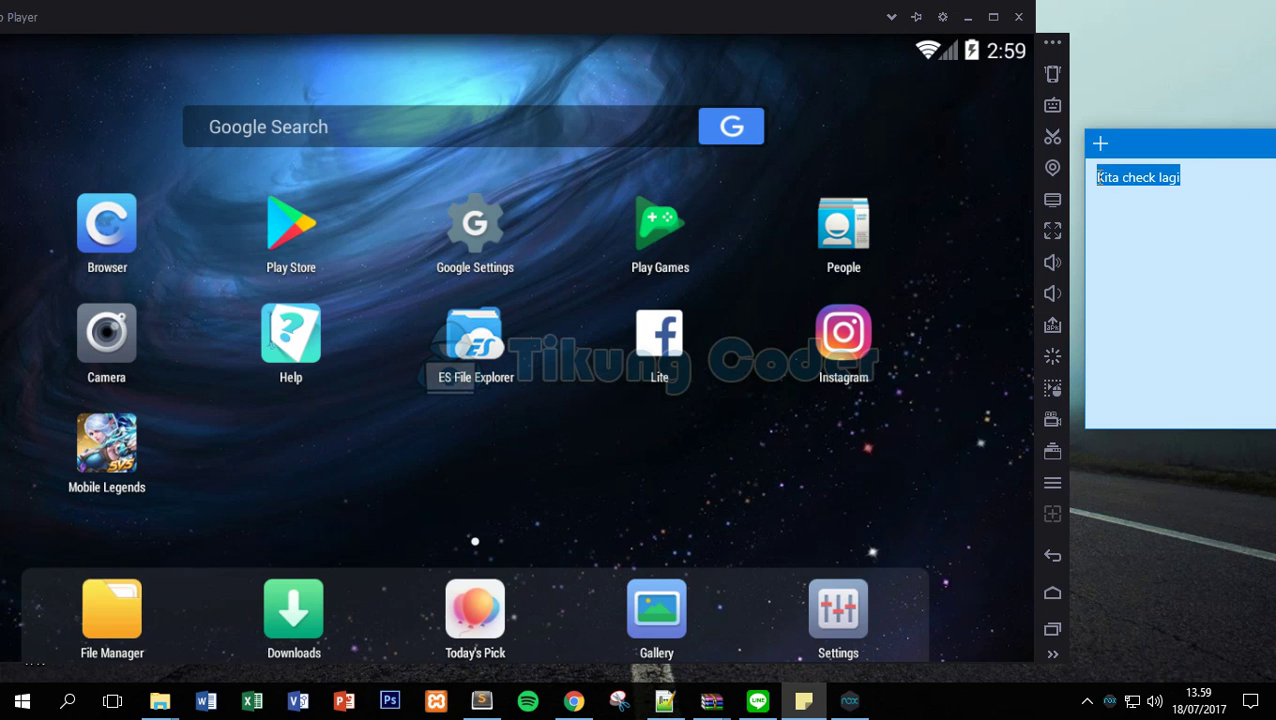
type("langsun")
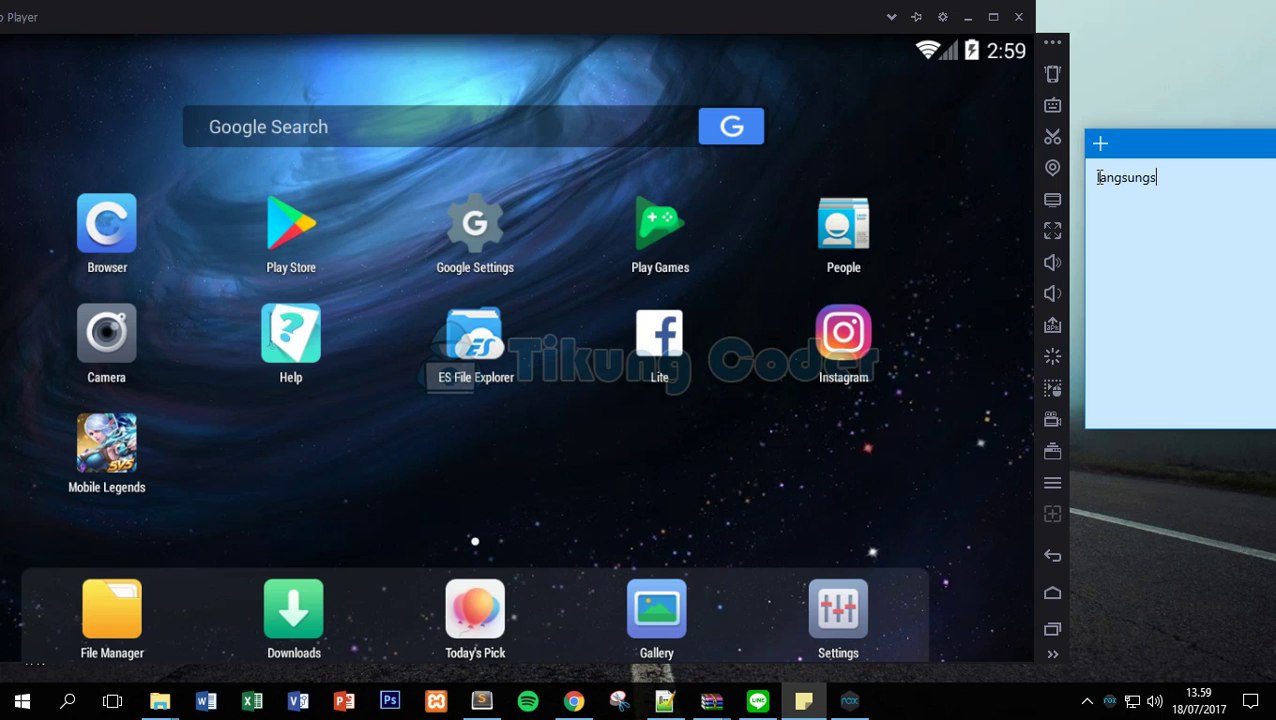
type("g saja kita download lucky patch")
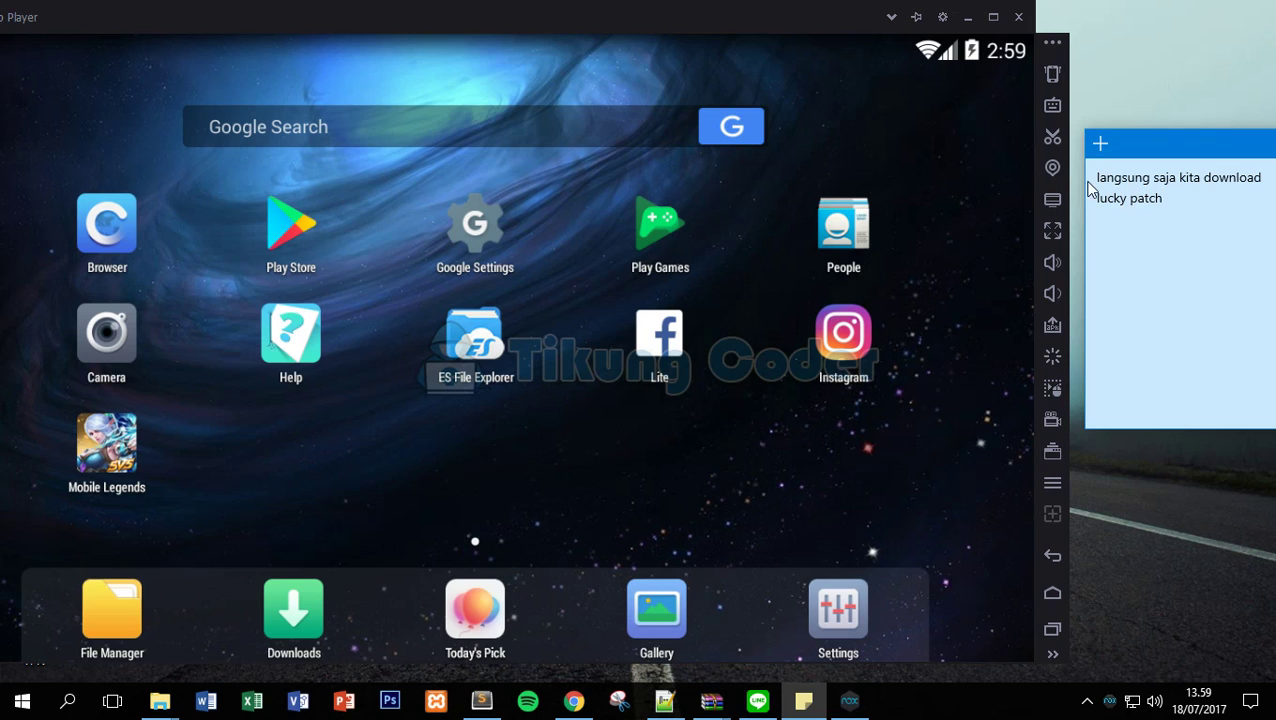
left_click(854, 441)
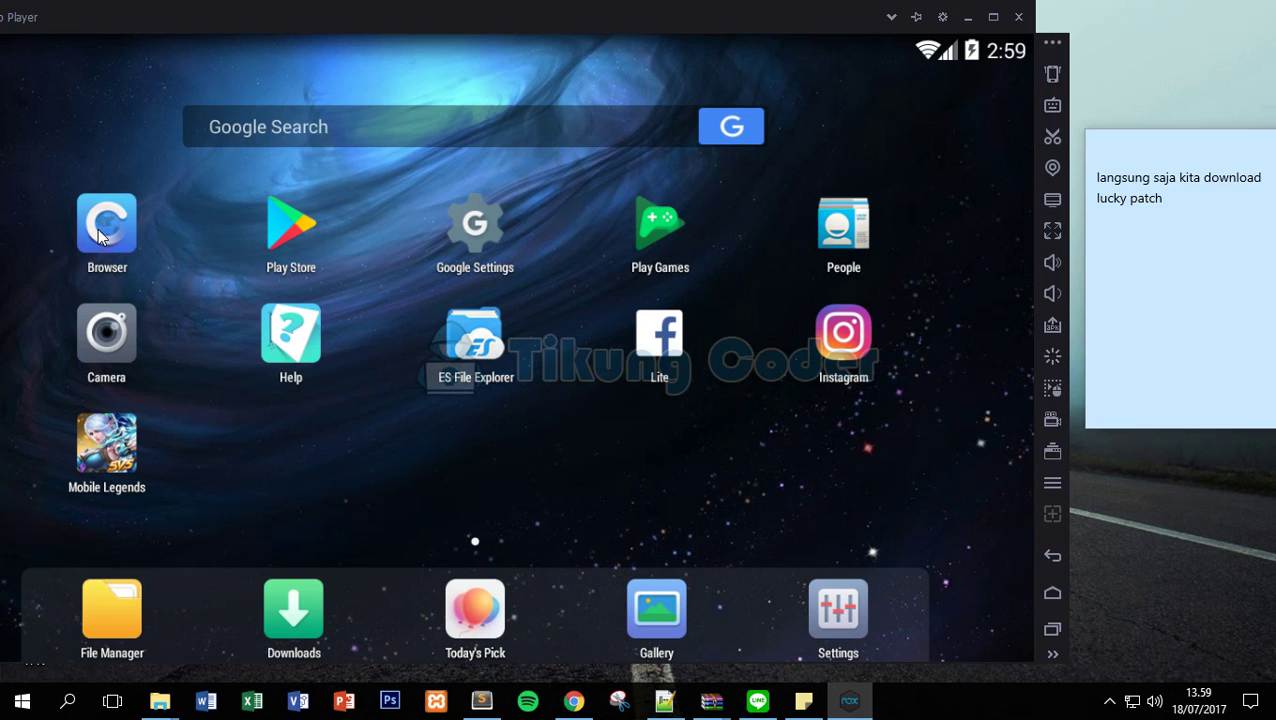
left_click(144, 204)
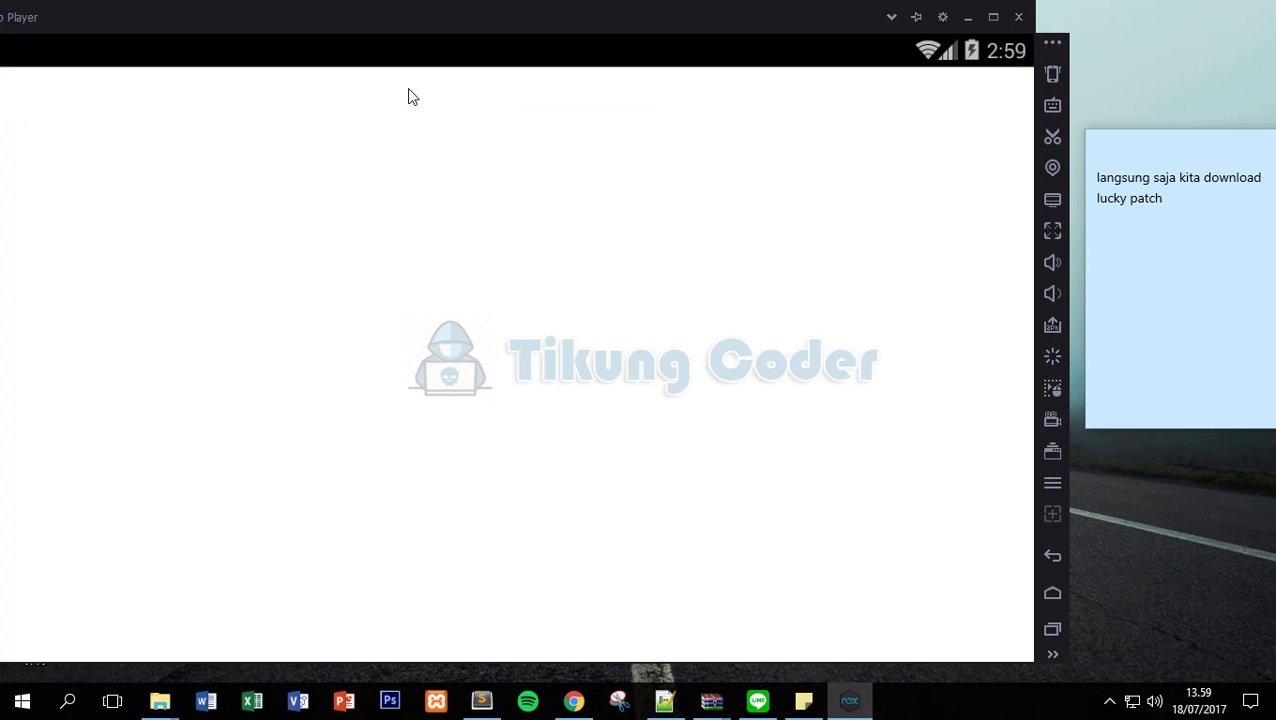
left_click_drag(390, 19, 523, 25)
left_click_drag(1147, 150, 815, 167)
left_click_drag(808, 212, 729, 186)
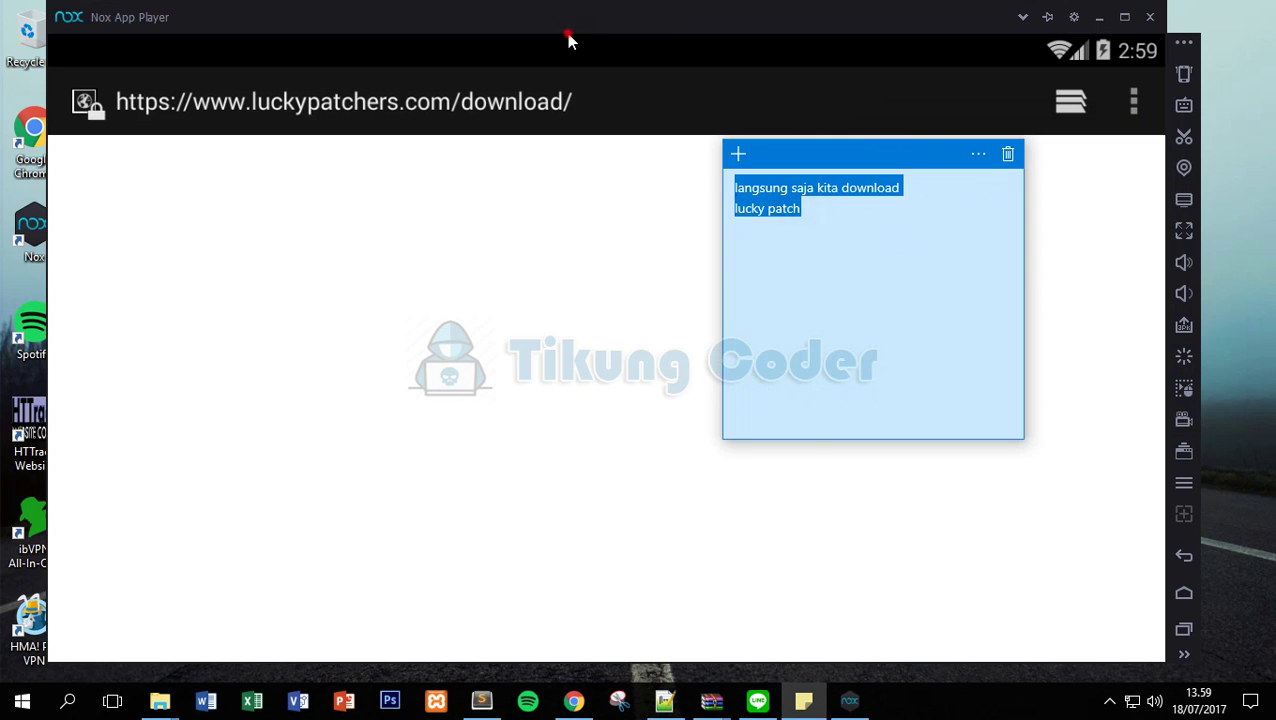
left_click(568, 37)
left_click(408, 110)
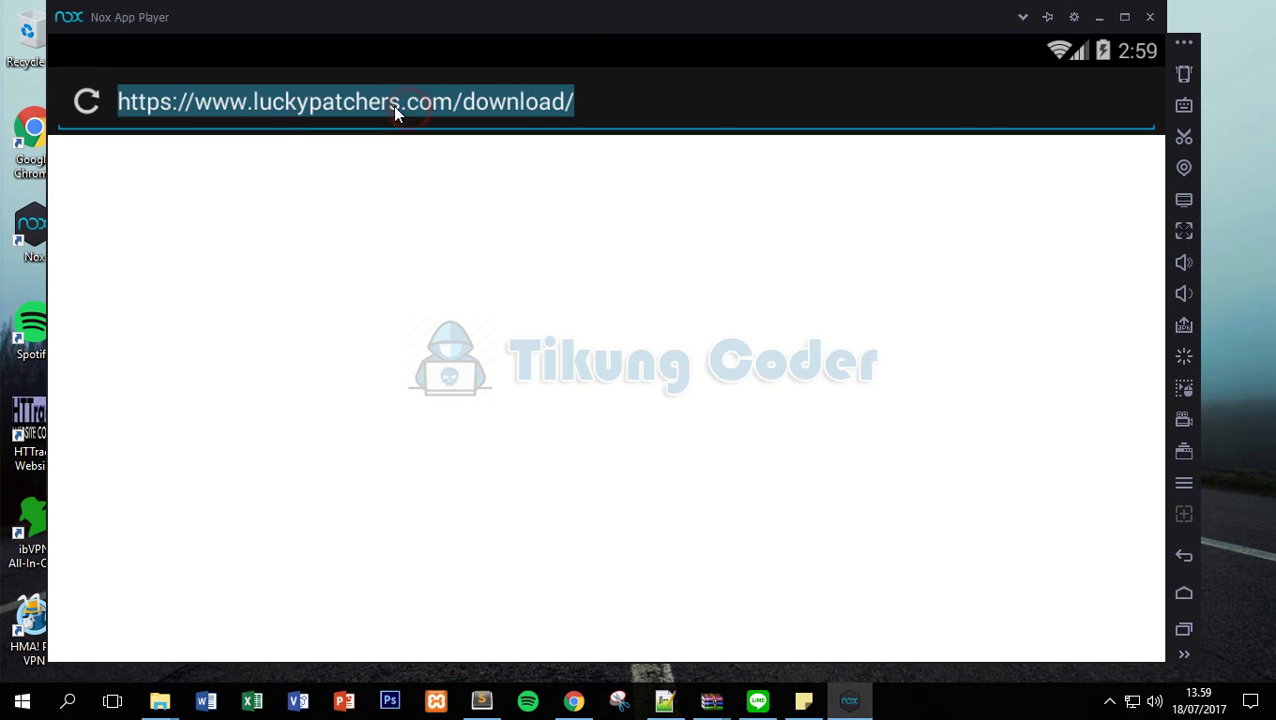
left_click(803, 701)
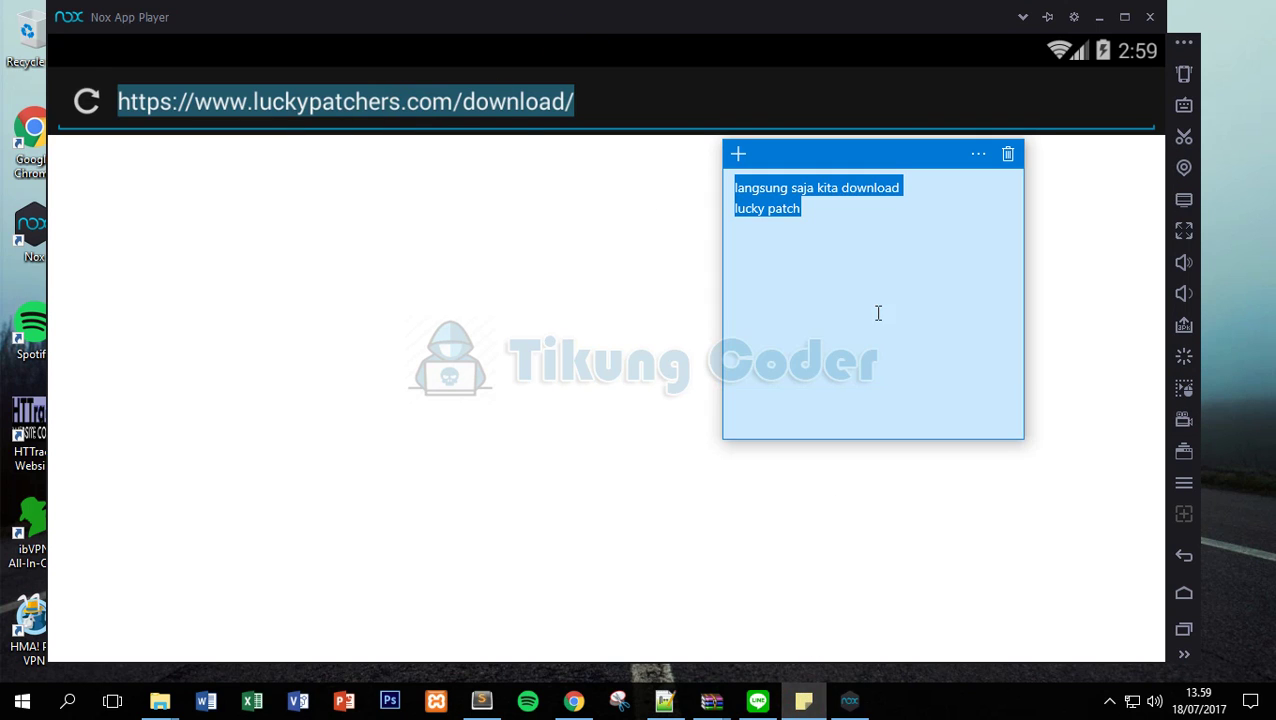
left_click(490, 199)
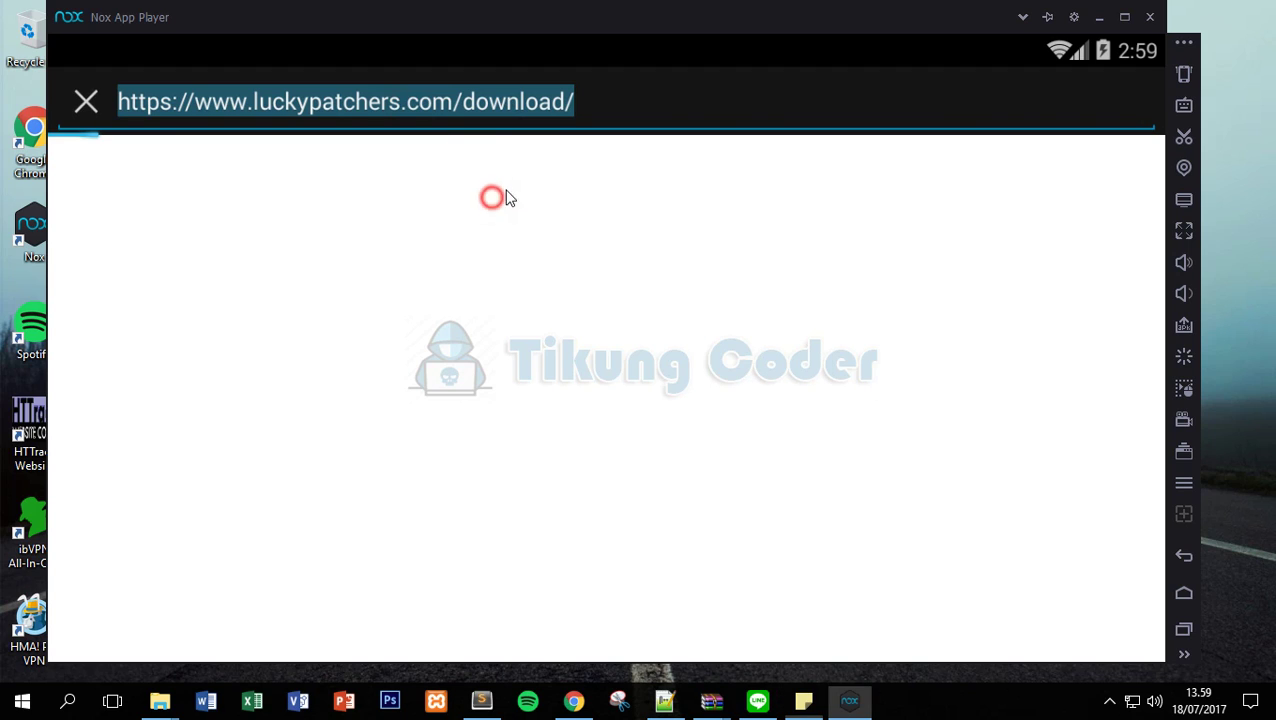
key("Return")
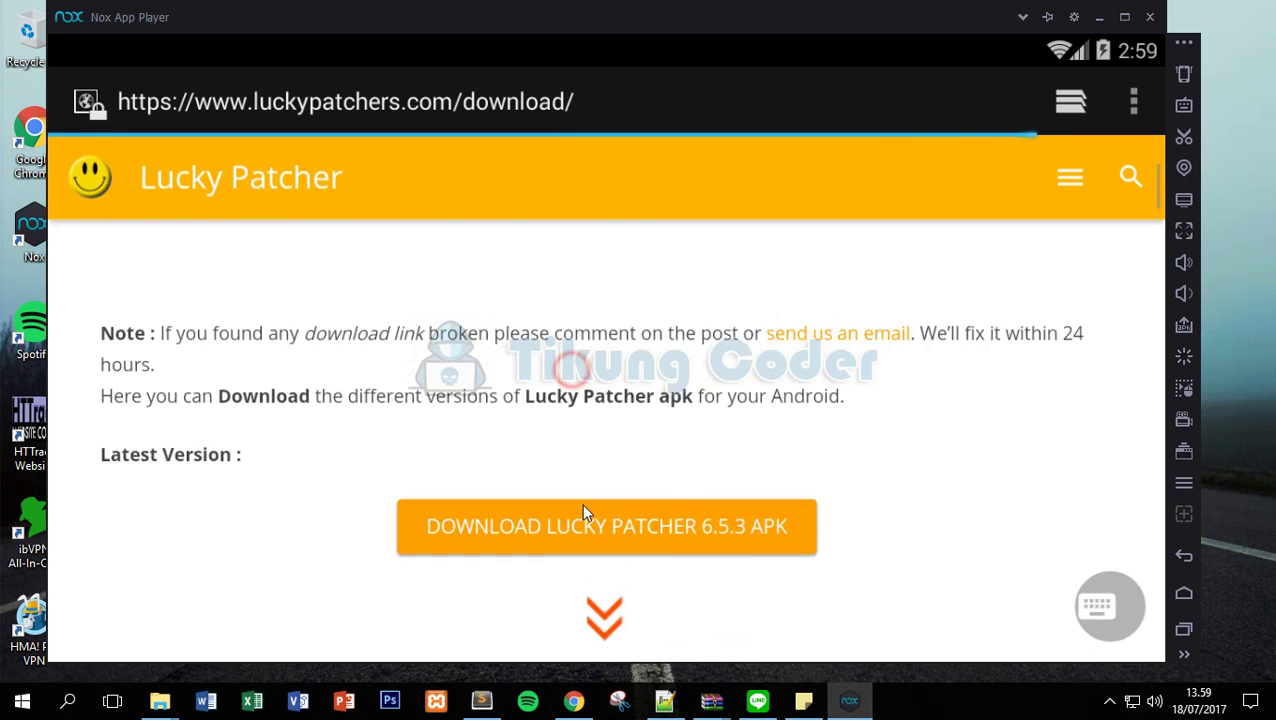
Download the Lucky Patcher 6.5.3 APK Just once; note 'karna saya sudah download jadi tidak usah download lagi'.
left_click(588, 445)
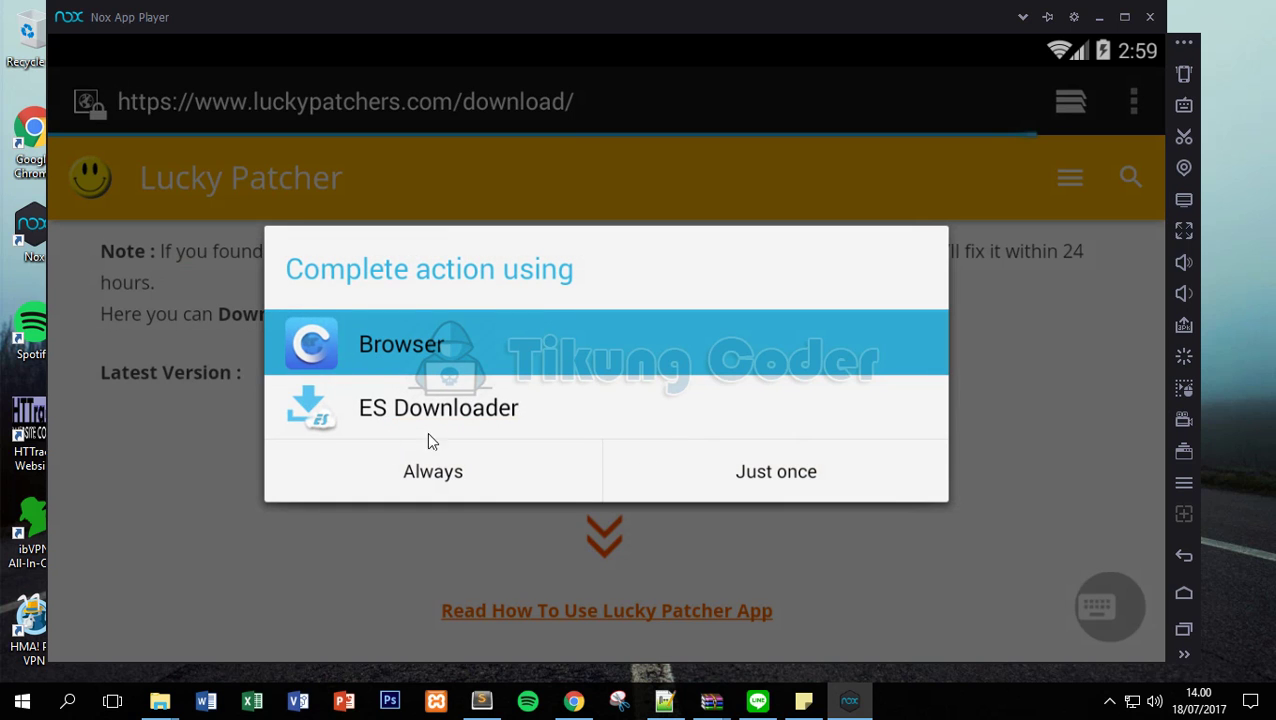
left_click(716, 467)
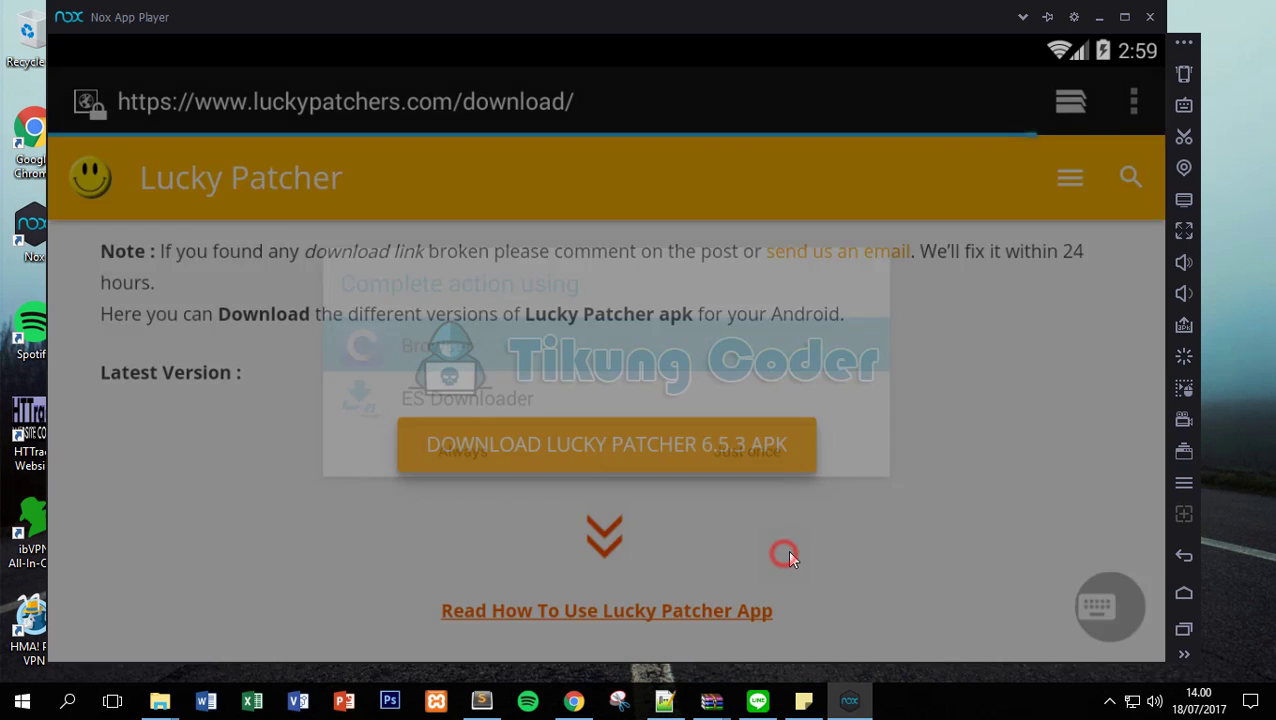
left_click(804, 700)
key("ctrl+a")
type("karna saya sudah download jadi tidak ")
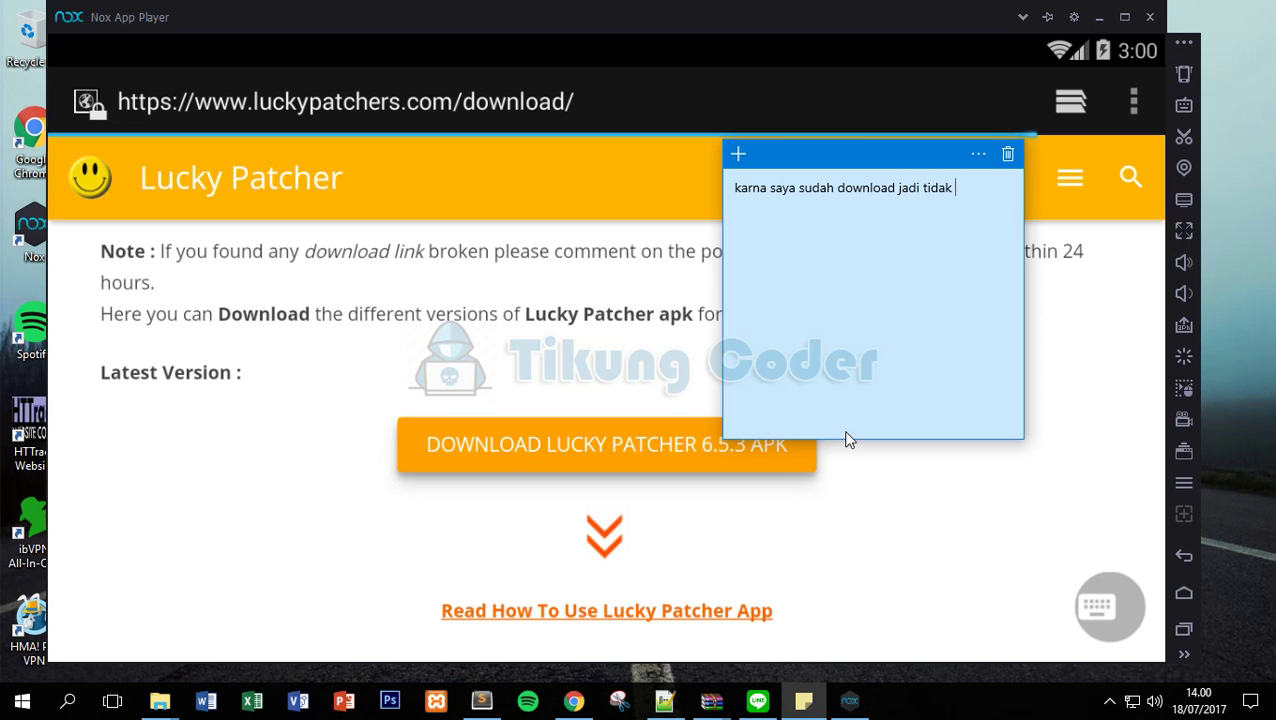
type("usah download lagi")
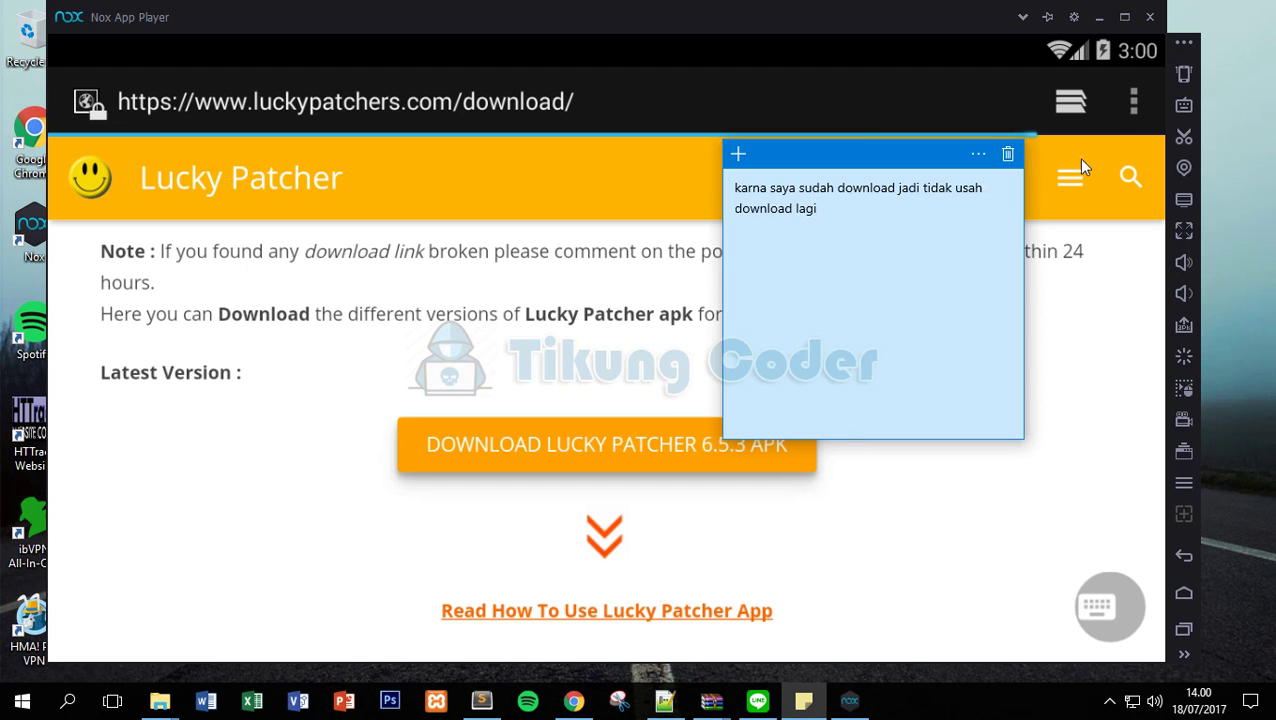
Bring up the browser's open-tabs overview.
left_click(1134, 101)
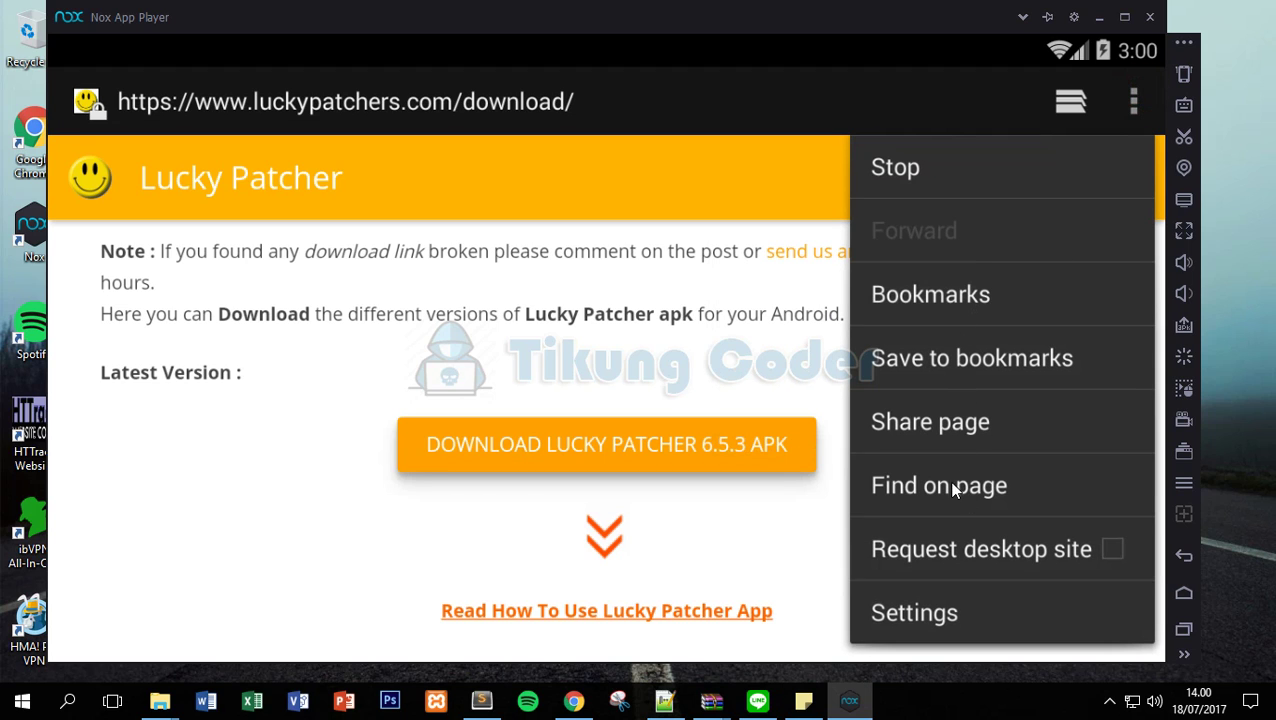
left_click(636, 309)
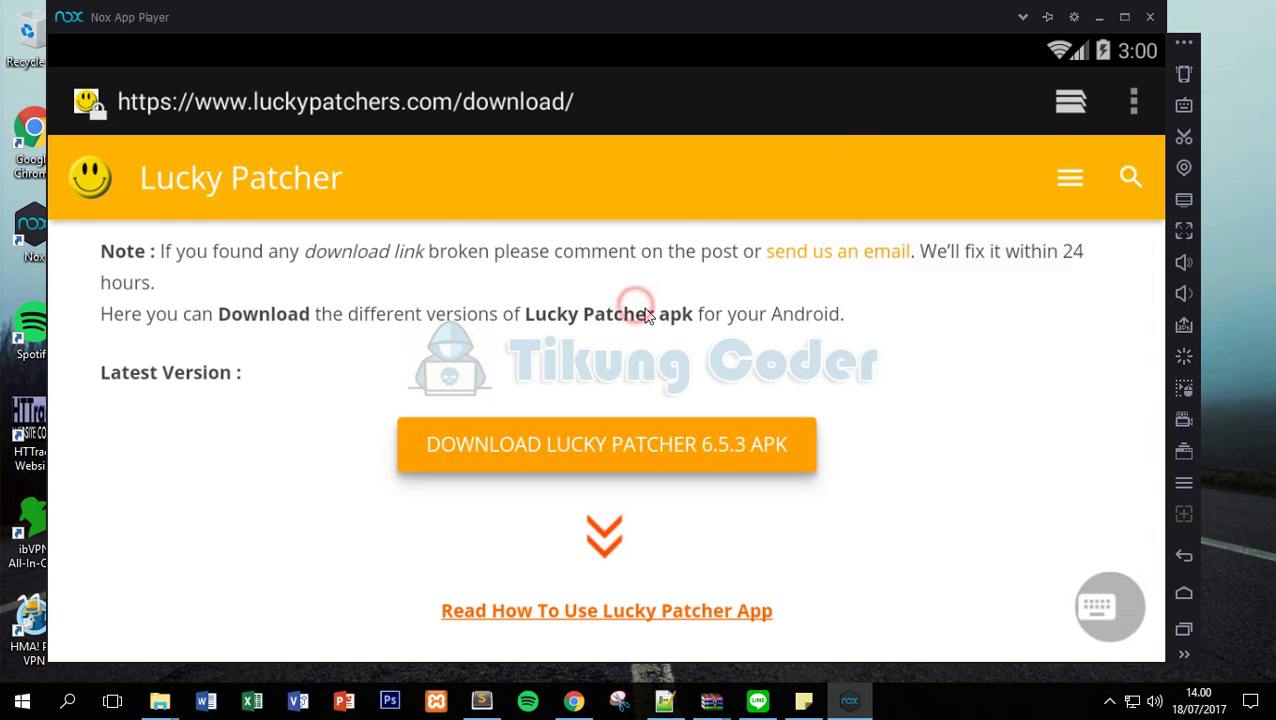
left_click(1063, 105)
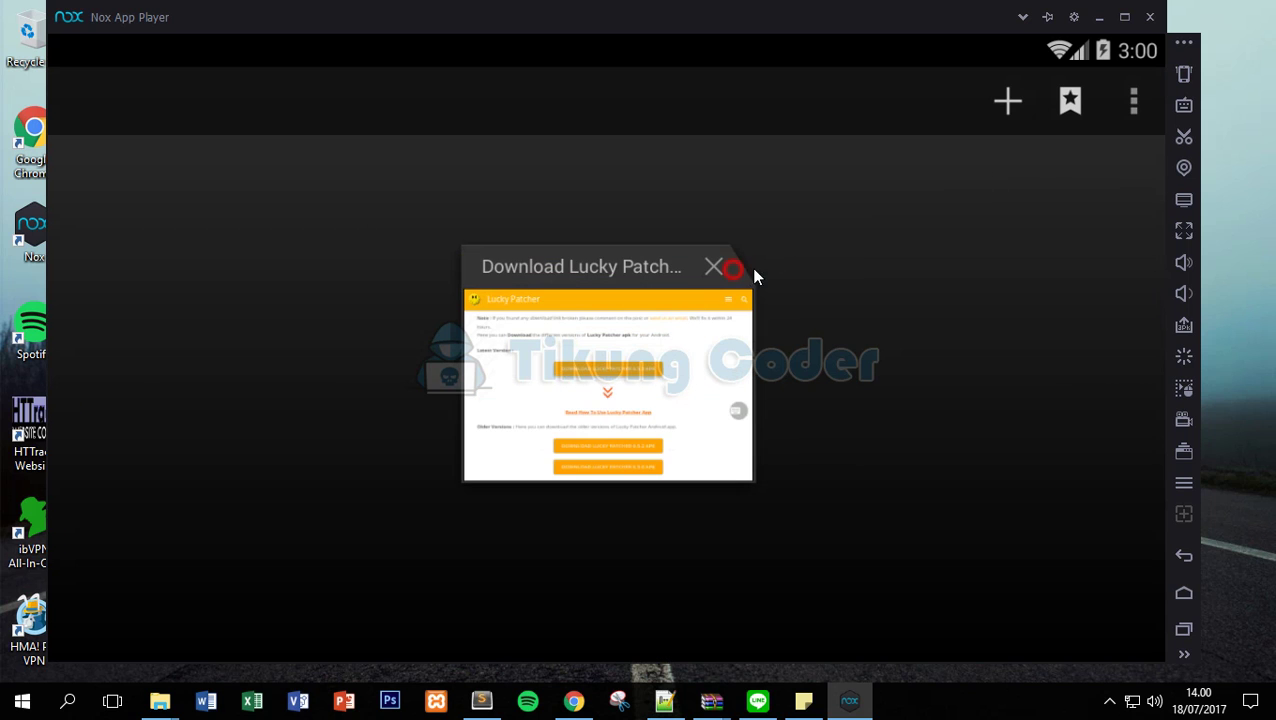
Close the download tab and install LuckyPatchers.com_dl_v6.5.3.apk from Downloads, returning home.
left_click(735, 268)
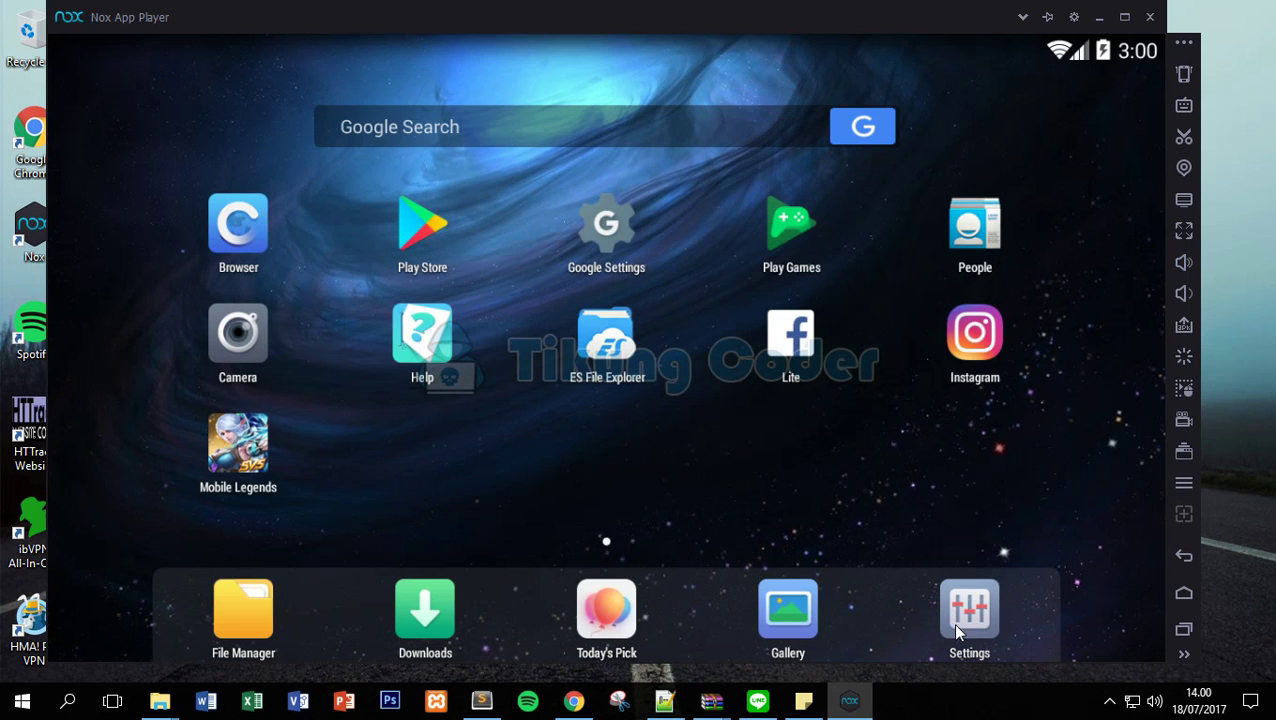
left_click(440, 638)
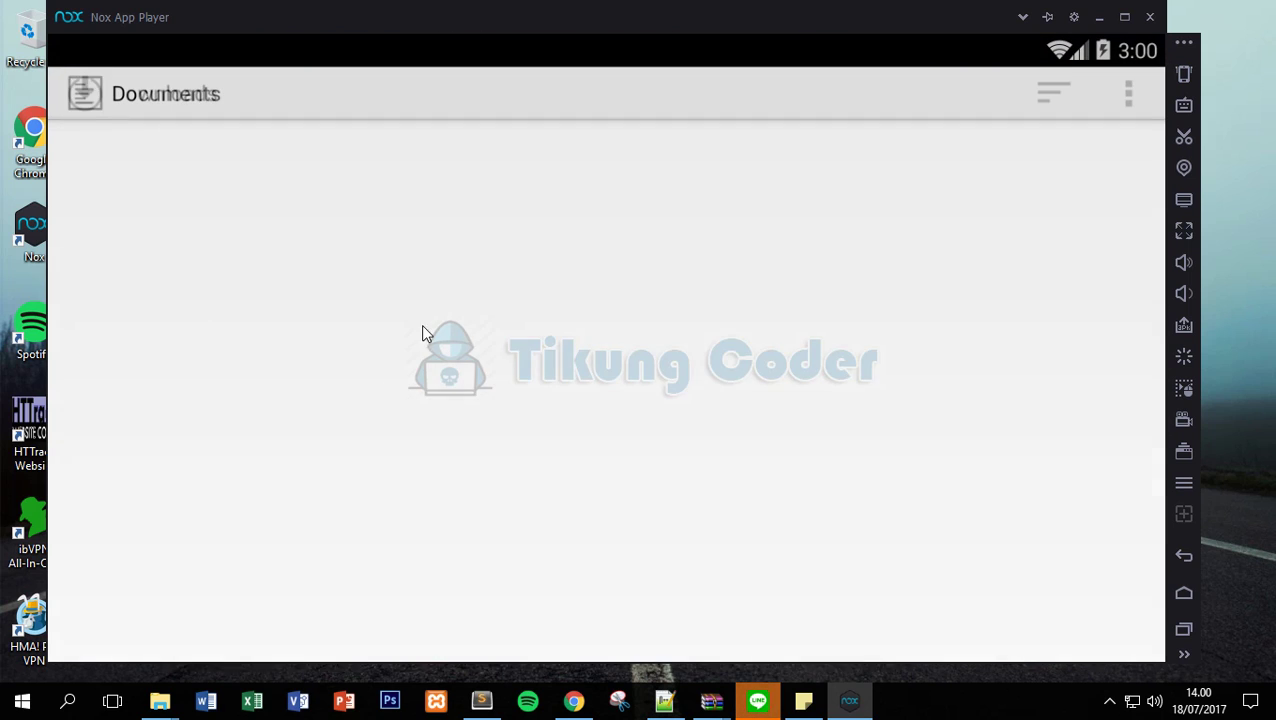
left_click(300, 180)
left_click(881, 632)
left_click(845, 634)
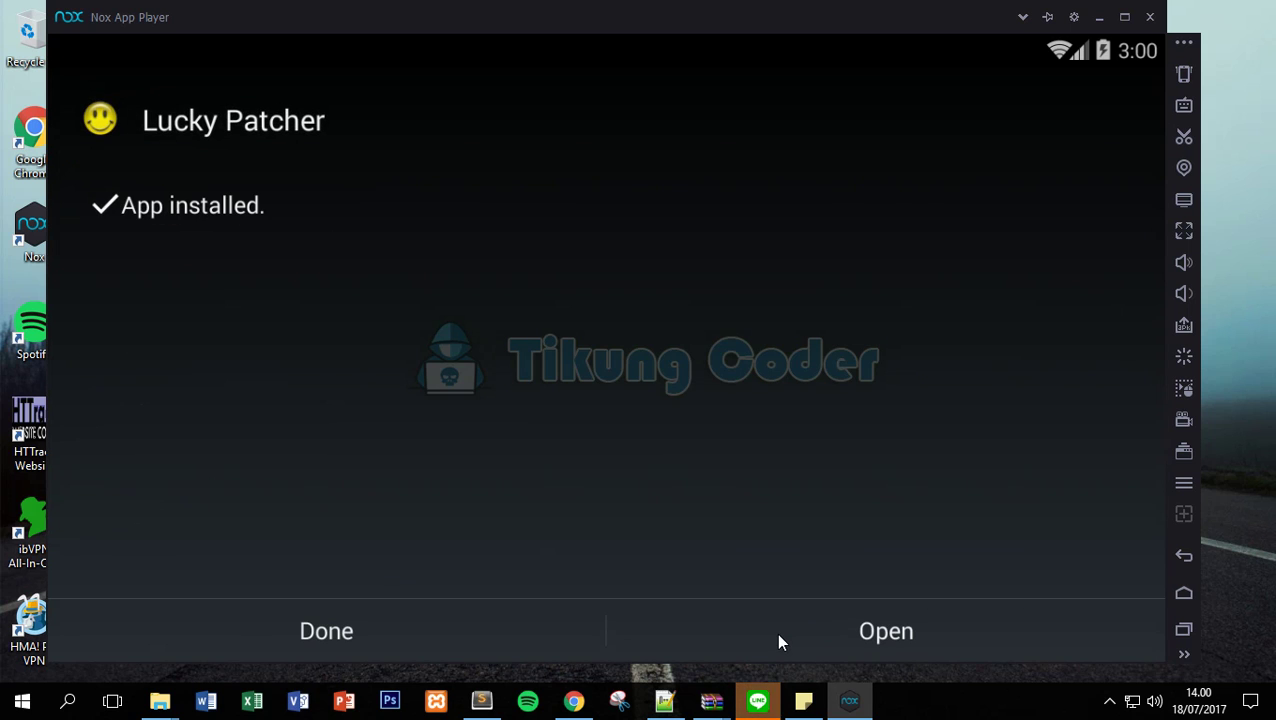
left_click(492, 638)
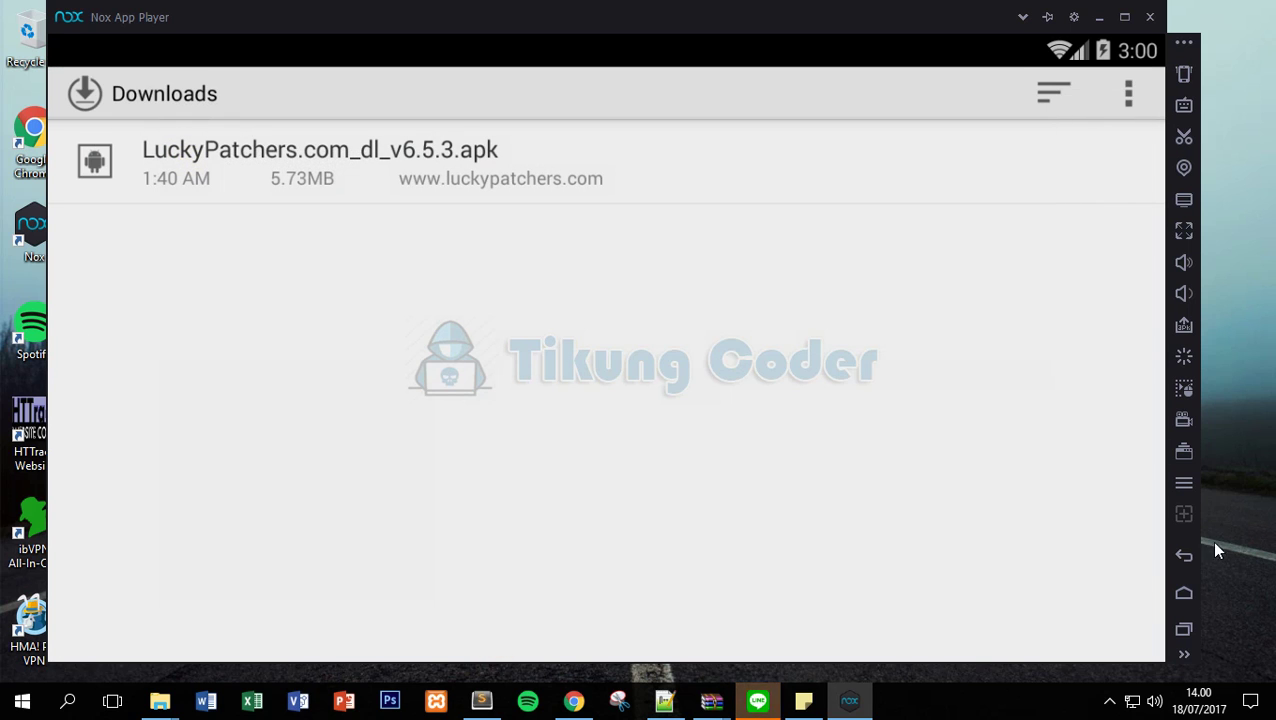
left_click(1182, 556)
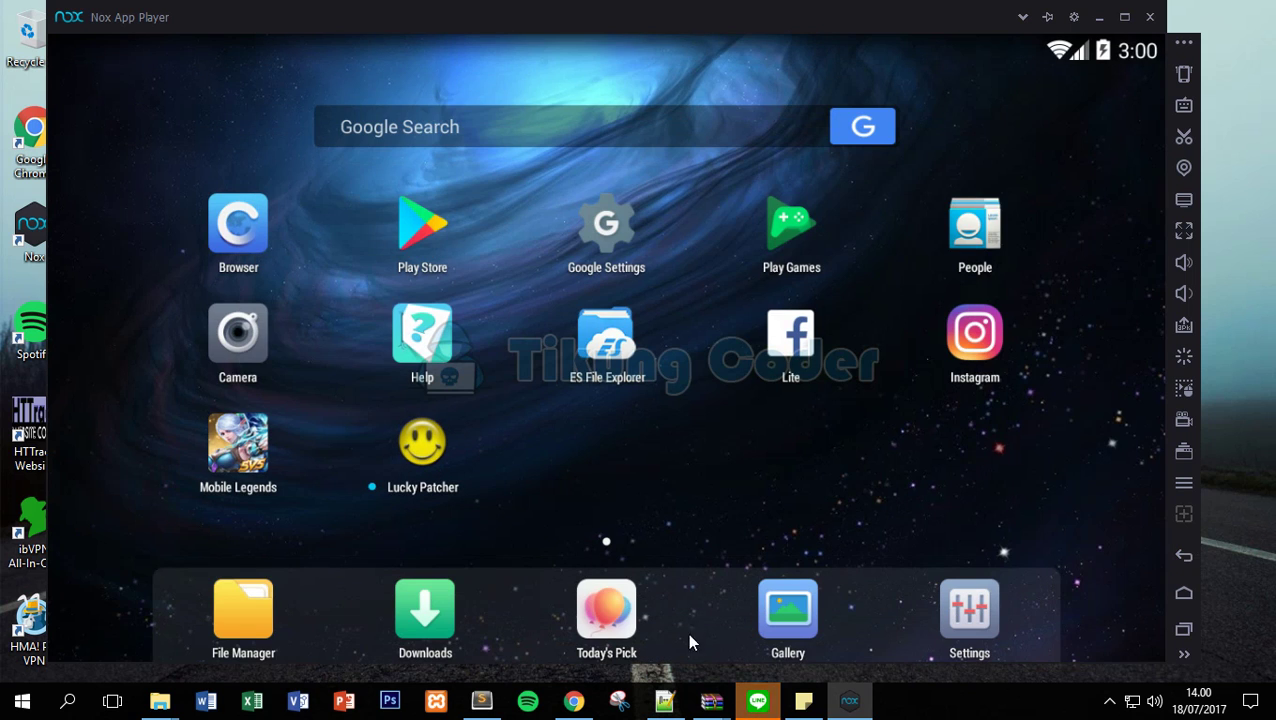
Replace the note with 'skarang download HMA PRO di playsto' and return to Nox's home screen.
left_click(803, 700)
left_click(850, 198)
key("ctrl+a")
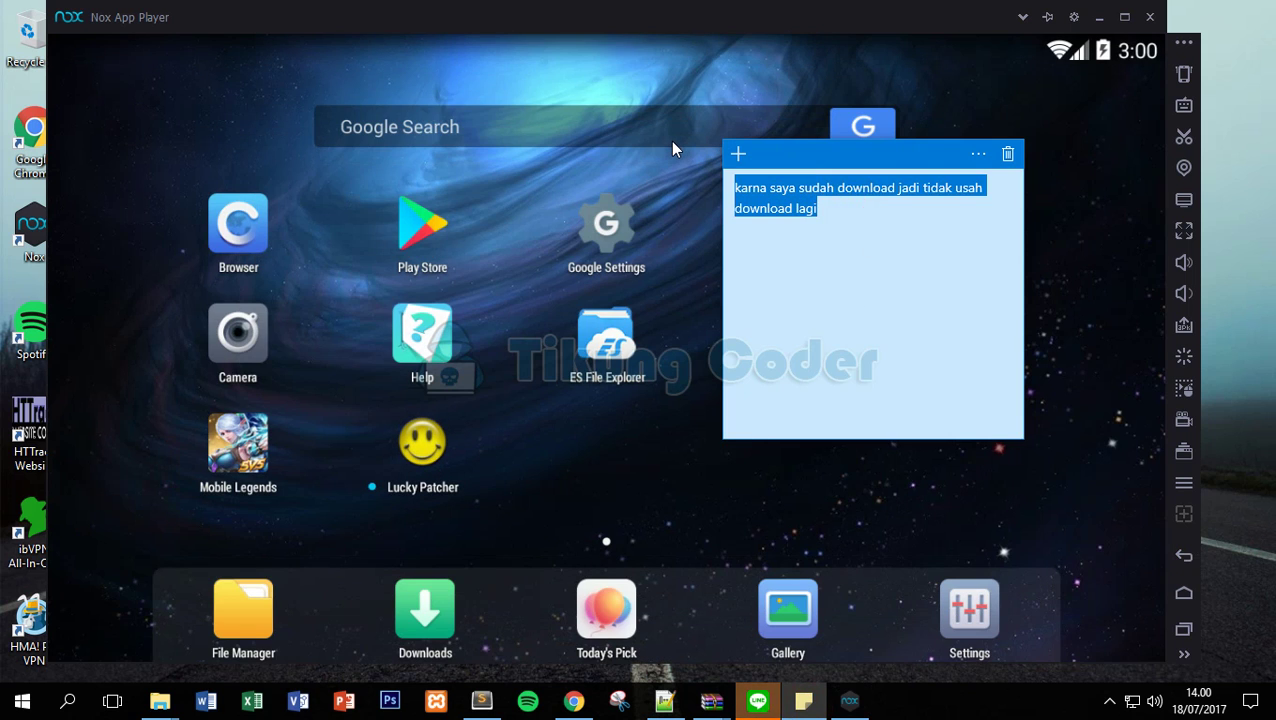
type("skarang downl")
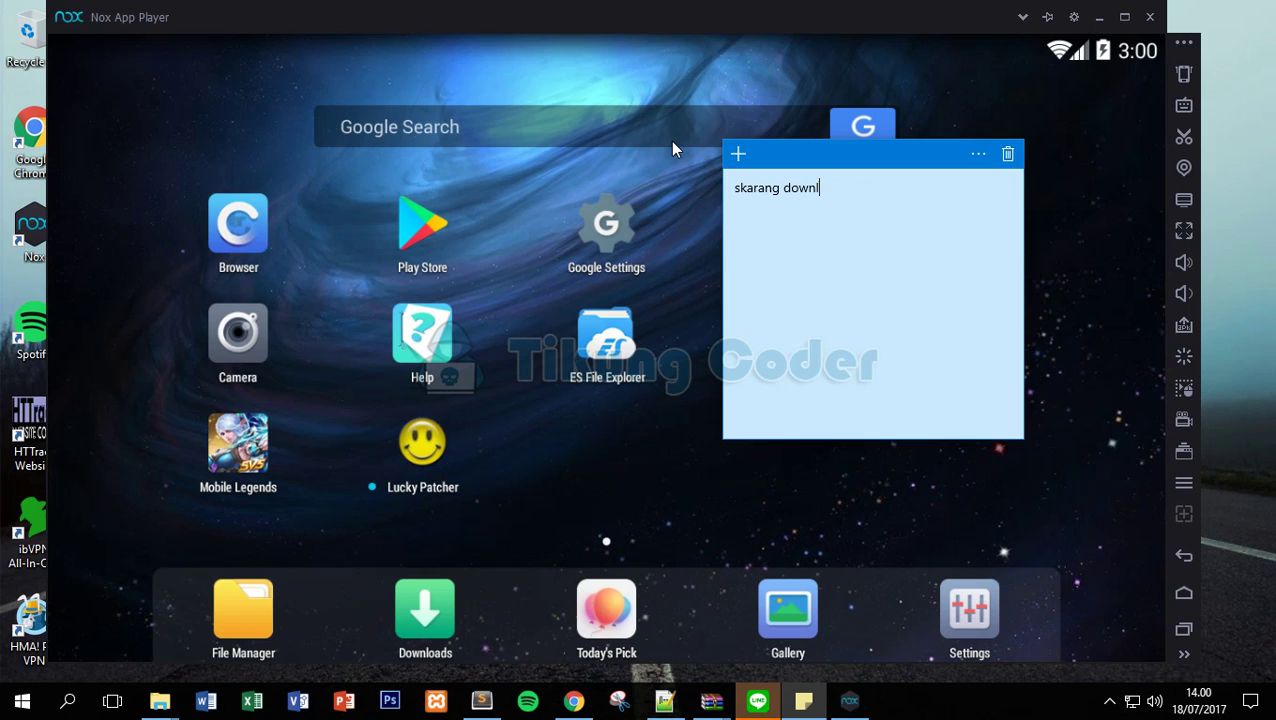
type("oad HMA PRO di playsto")
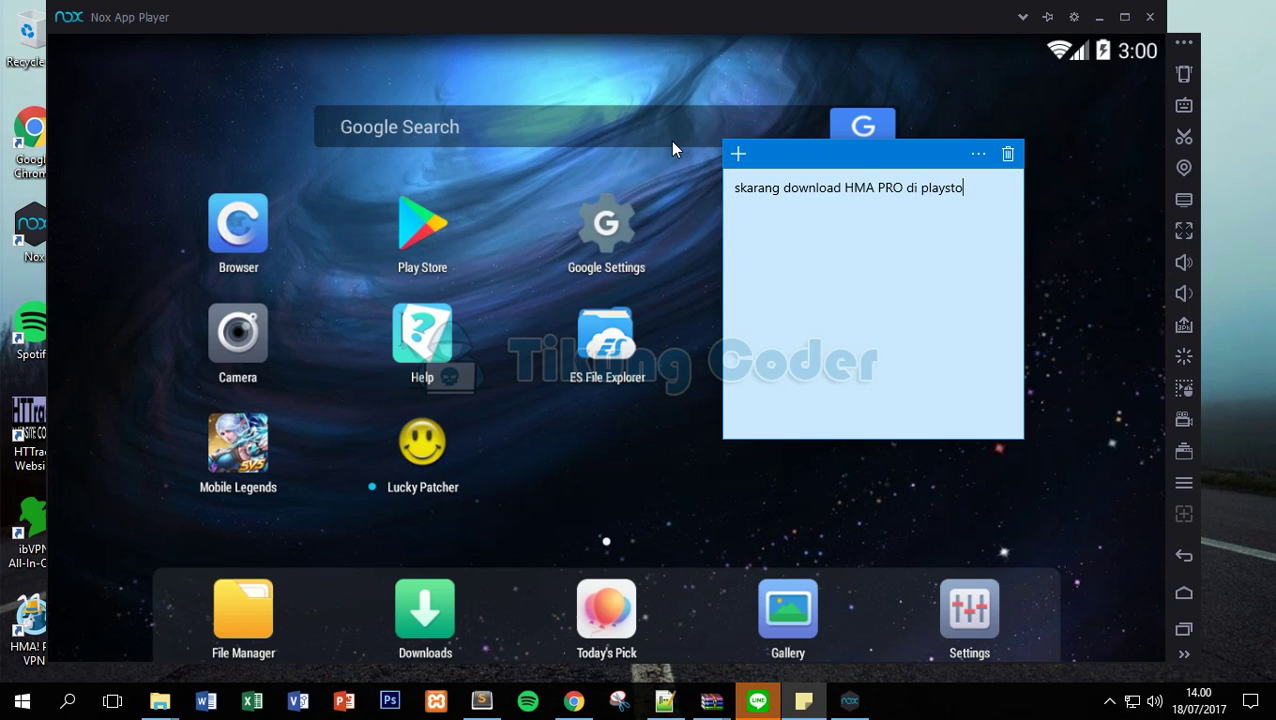
left_click(407, 232)
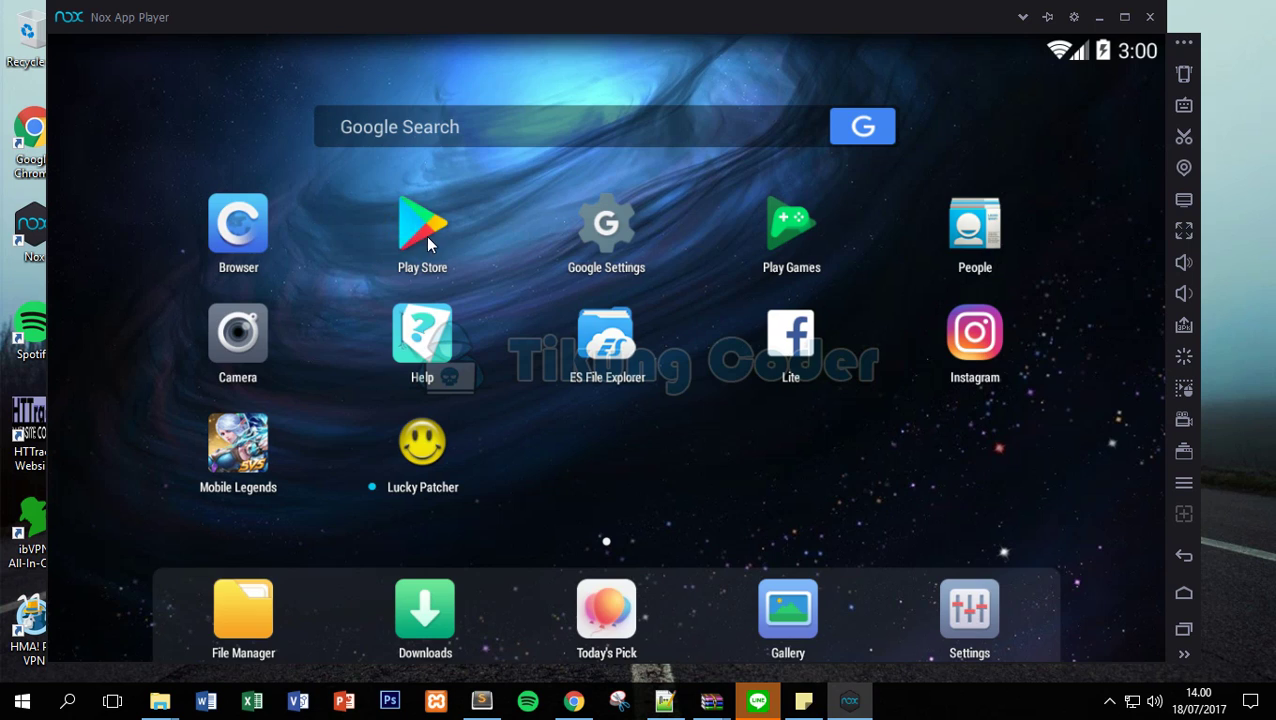
Search the Play Store for 'hma' and install HMA! VPN Proxy & WiFi Security, accepting permissions.
left_click(426, 238)
left_click(421, 103)
type("hma")
left_click(365, 179)
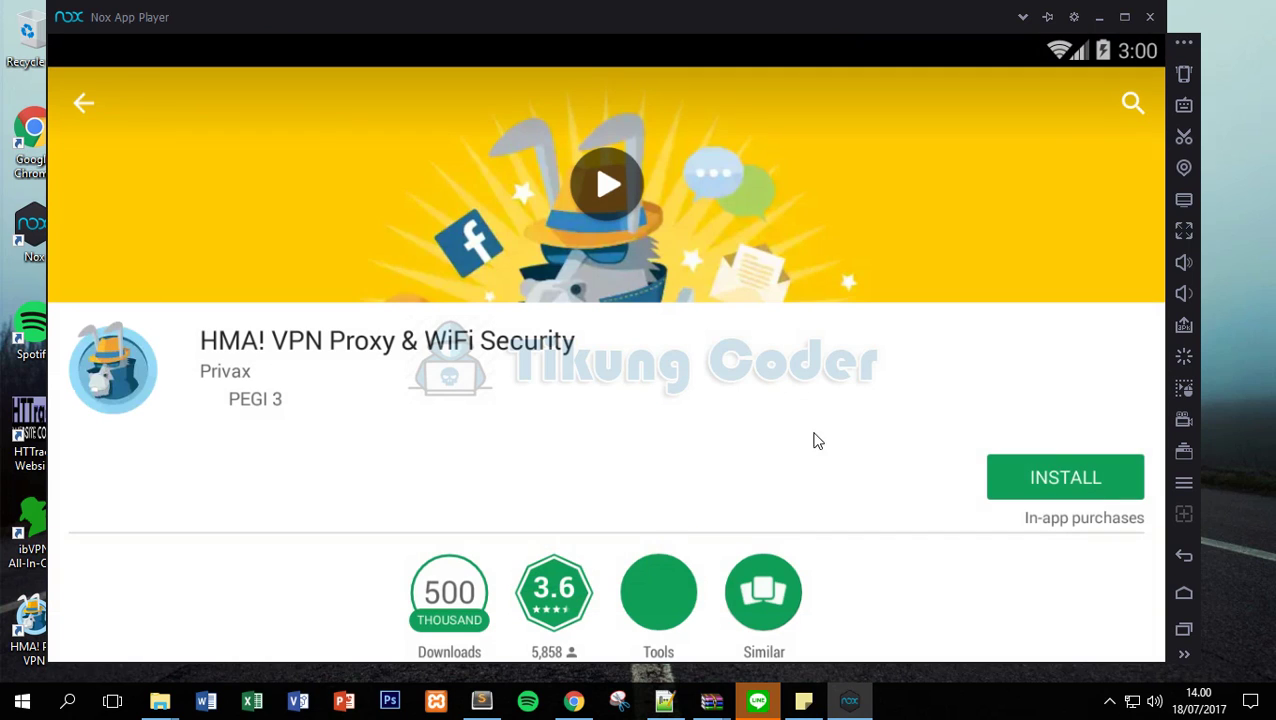
left_click(1051, 477)
left_click(810, 445)
left_click_drag(655, 510, 410, 251)
left_click_drag(234, 57, 729, 325)
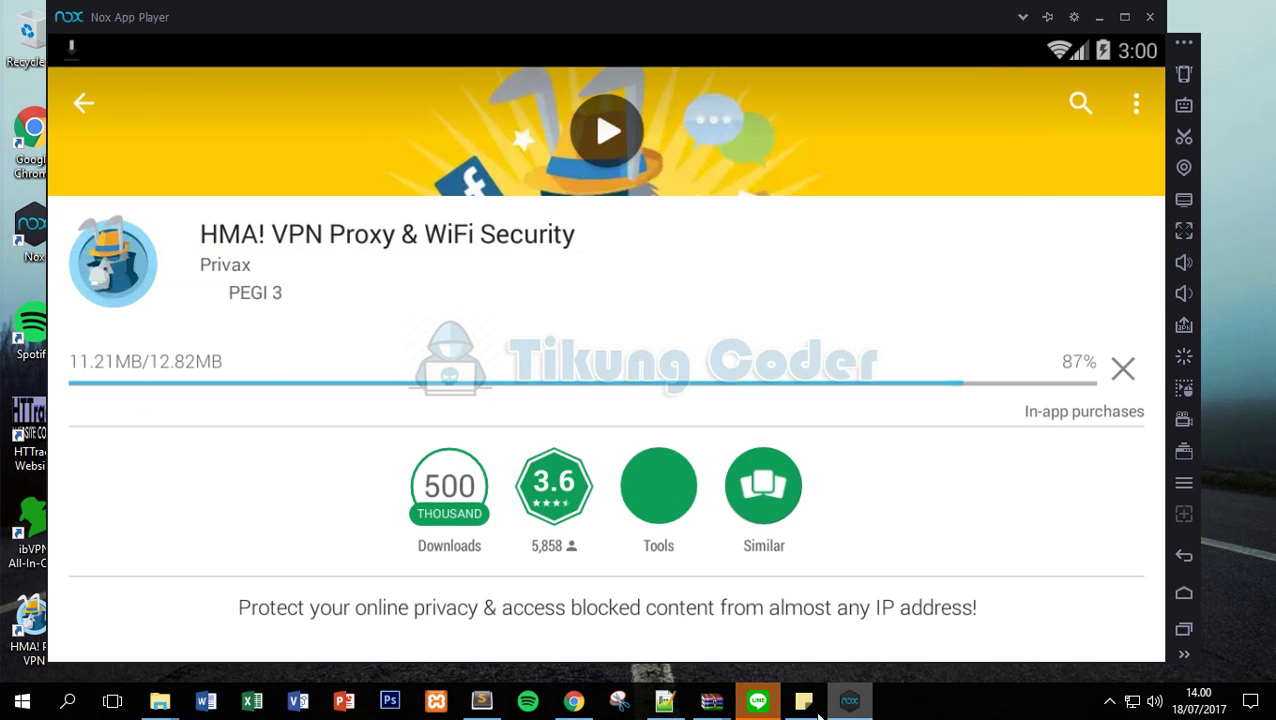
Note Lucky Patcher isn't on the Play Store but downloaded via Google, clear it, then return home.
left_click(805, 700)
left_click_drag(991, 190, 668, 207)
type("Oh iya, untuk lucky patche")
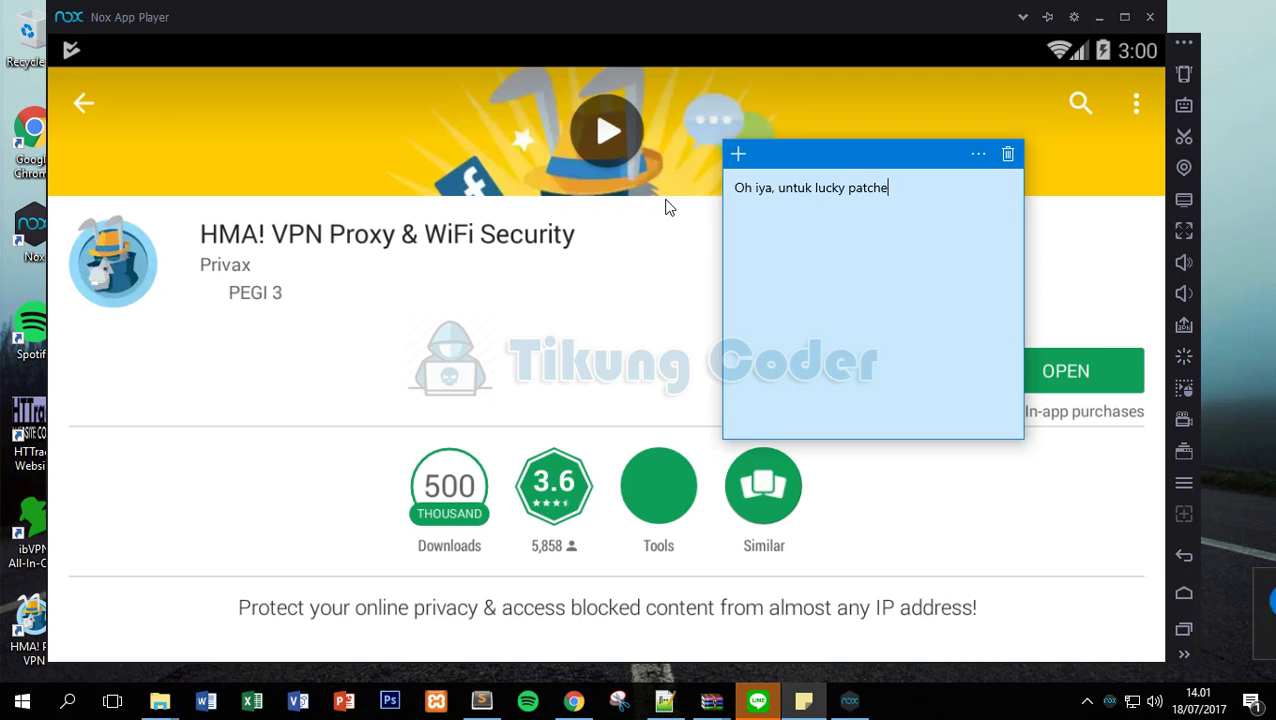
type("r tidak tersedia di p")
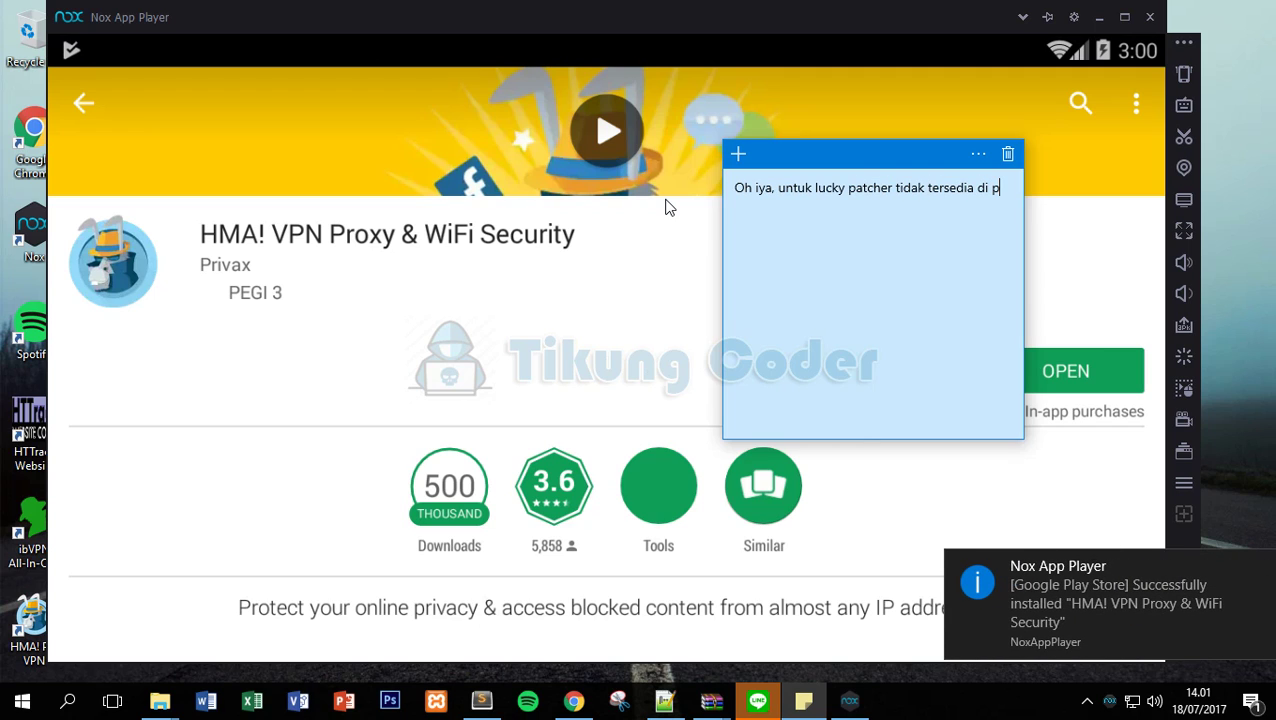
type("laystore")
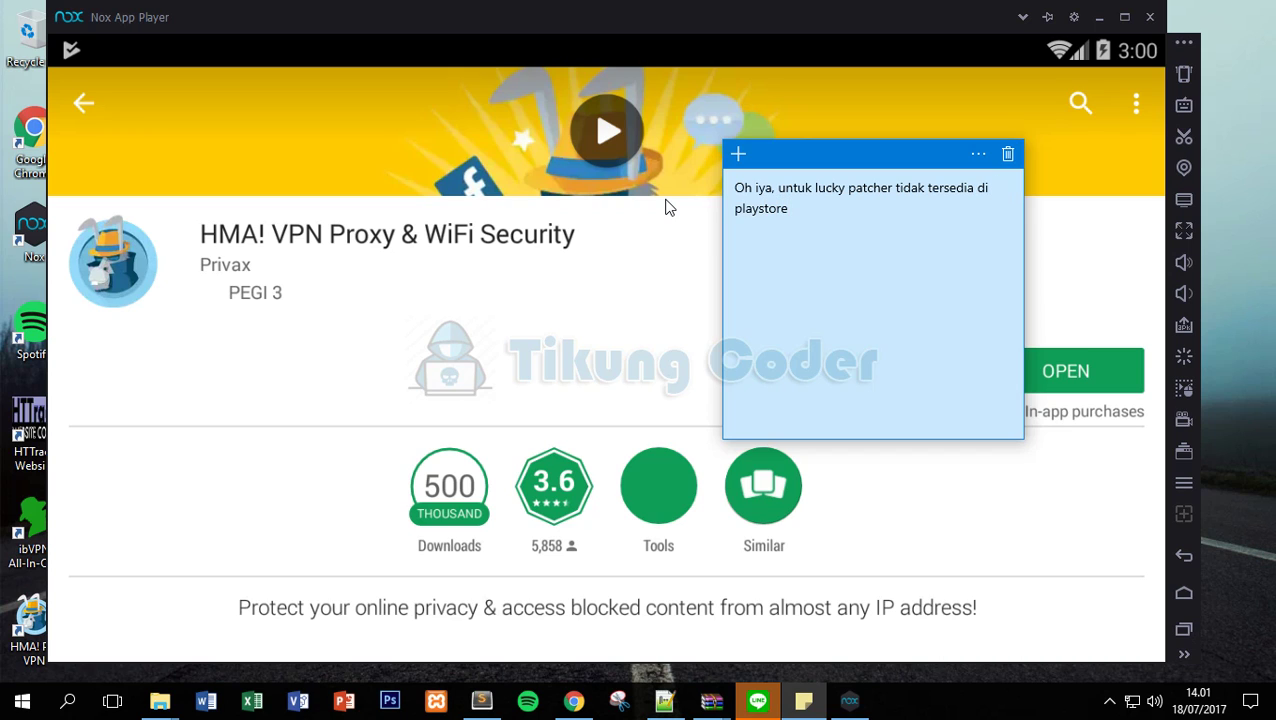
type(",,,, jadi harus download di")
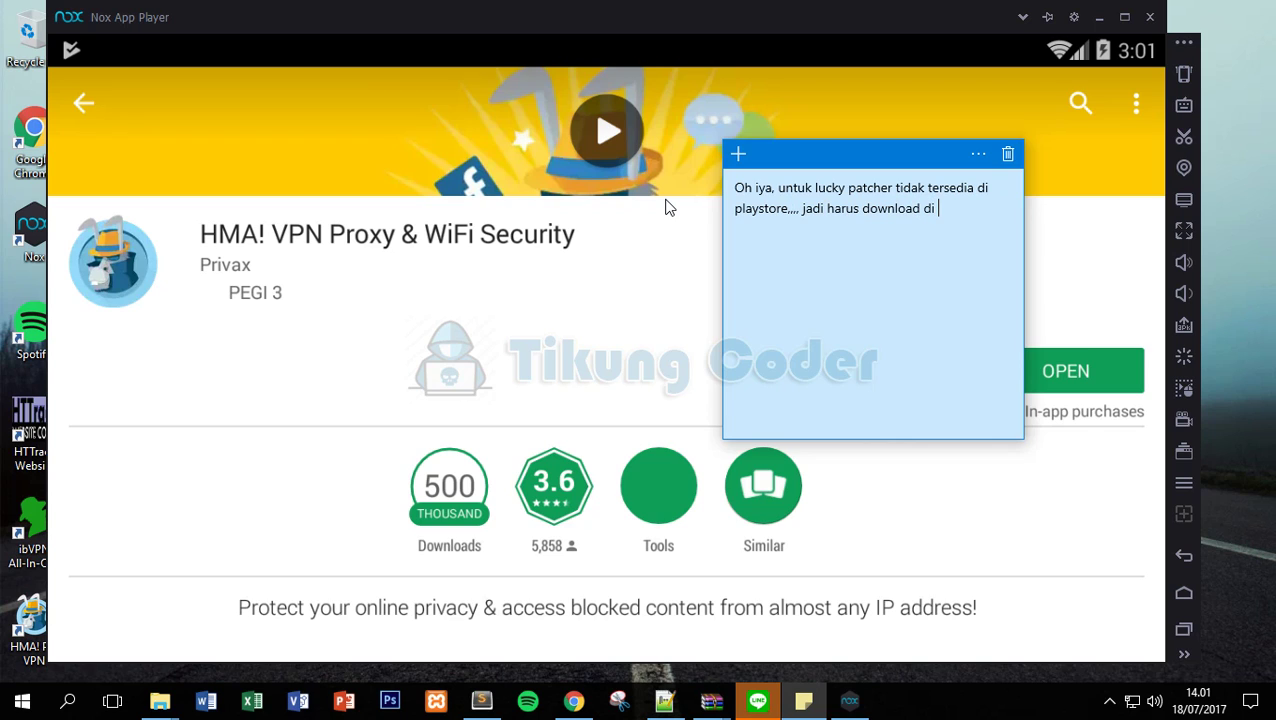
type(" google")
key("ctrl+a")
key("BackSpace")
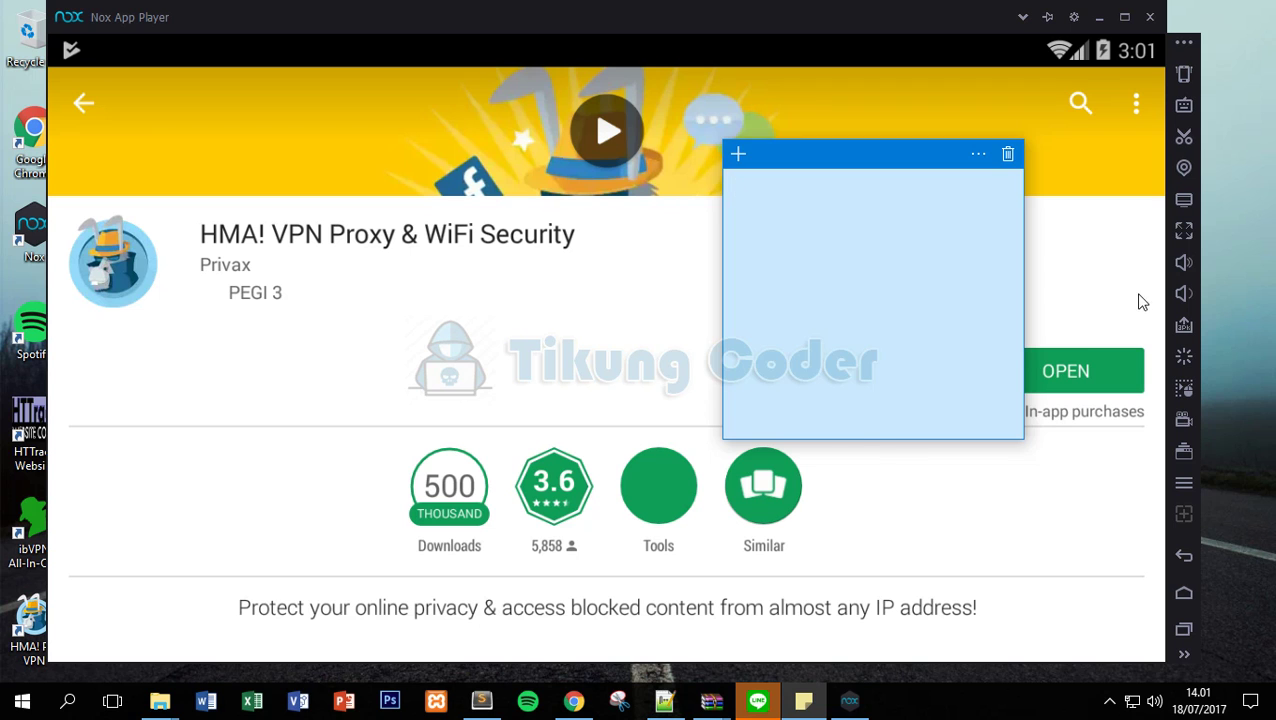
left_click(1108, 282)
left_click(1182, 555)
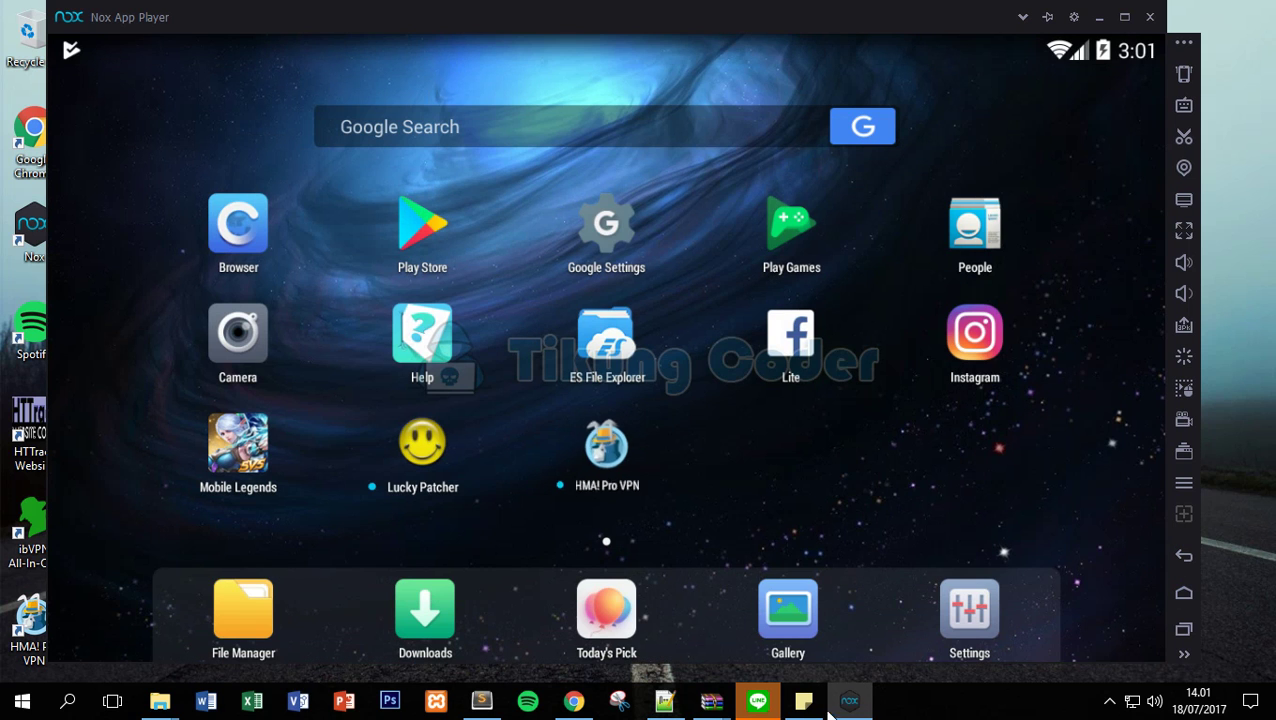
Write 'Buka lucky patch' in the sticky note and launch Lucky Patcher.
left_click(804, 701)
type("Buka lucky patch")
key("BackSpace")
type("ch")
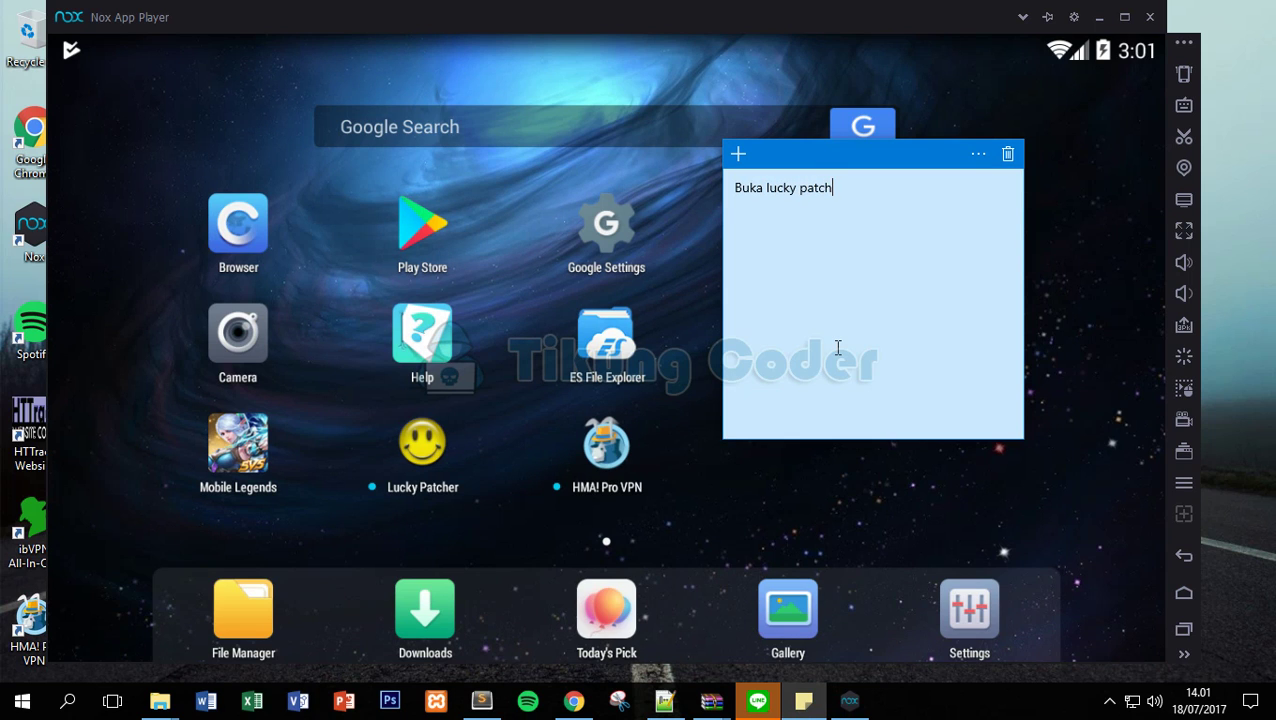
left_click(424, 460)
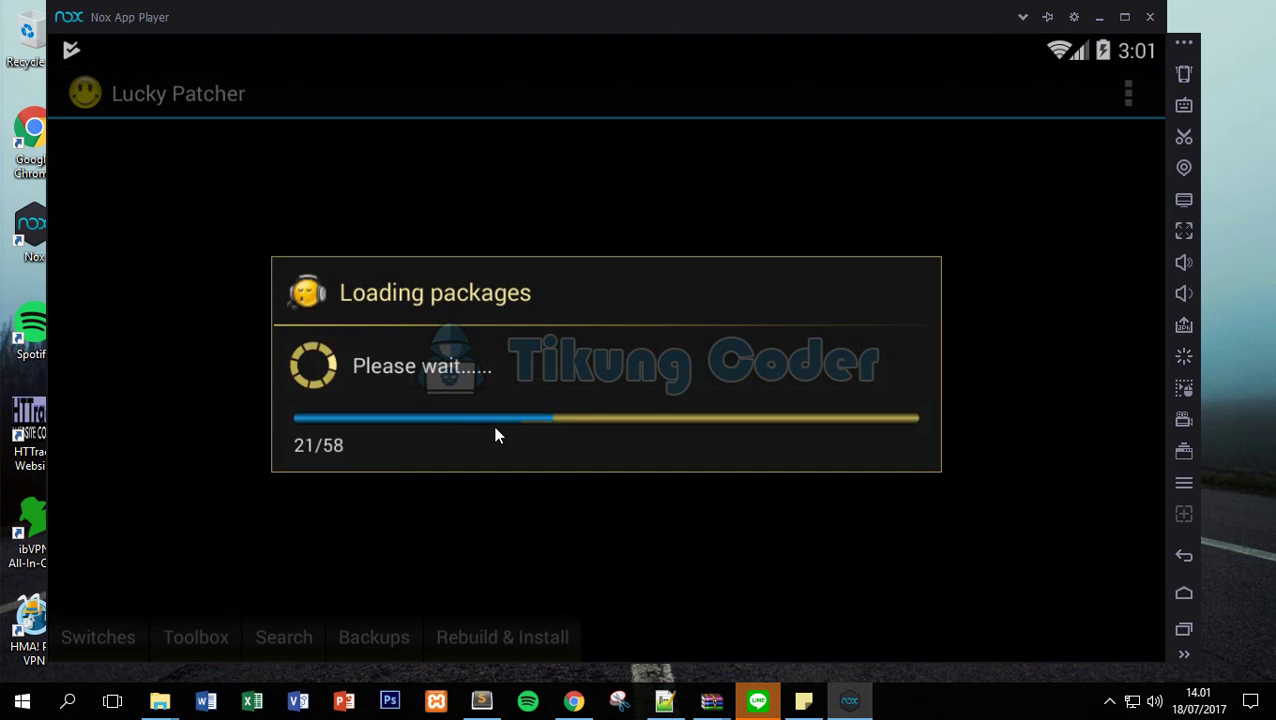
Grant Lucky Patcher superuser access with Remember choice forever and Allow.
left_click(804, 700)
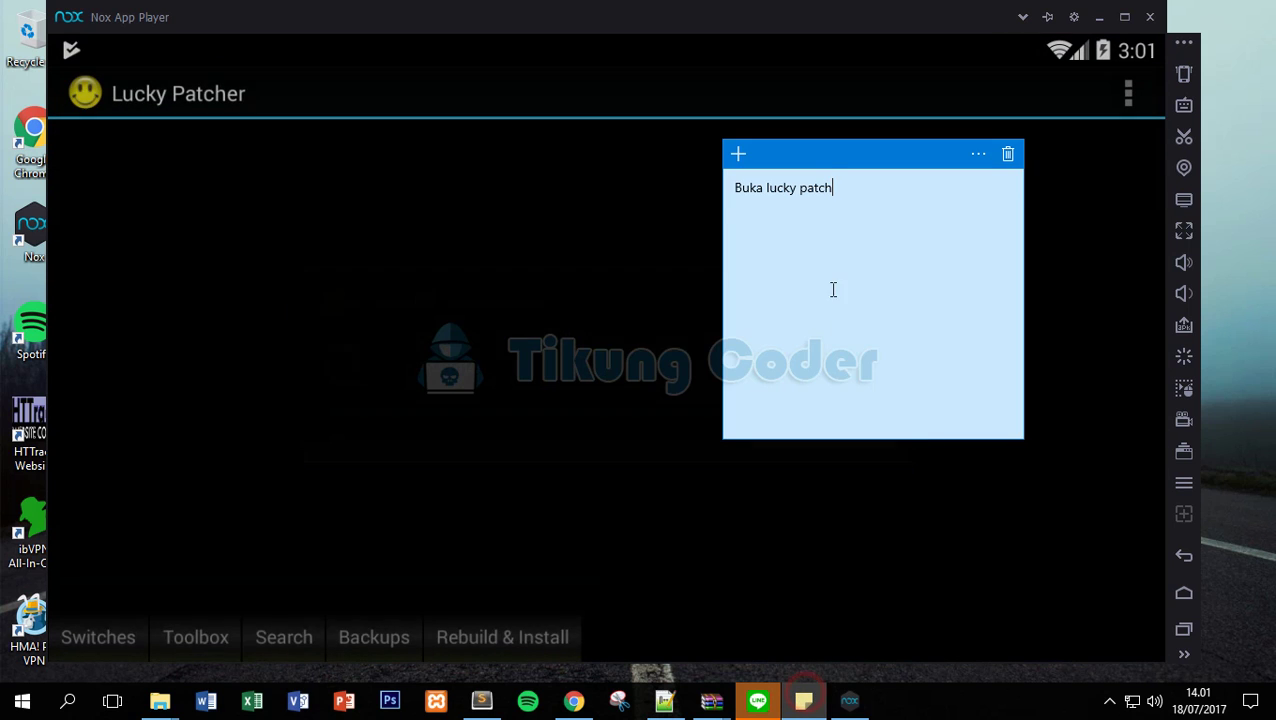
triple_click(797, 190)
left_click(525, 537)
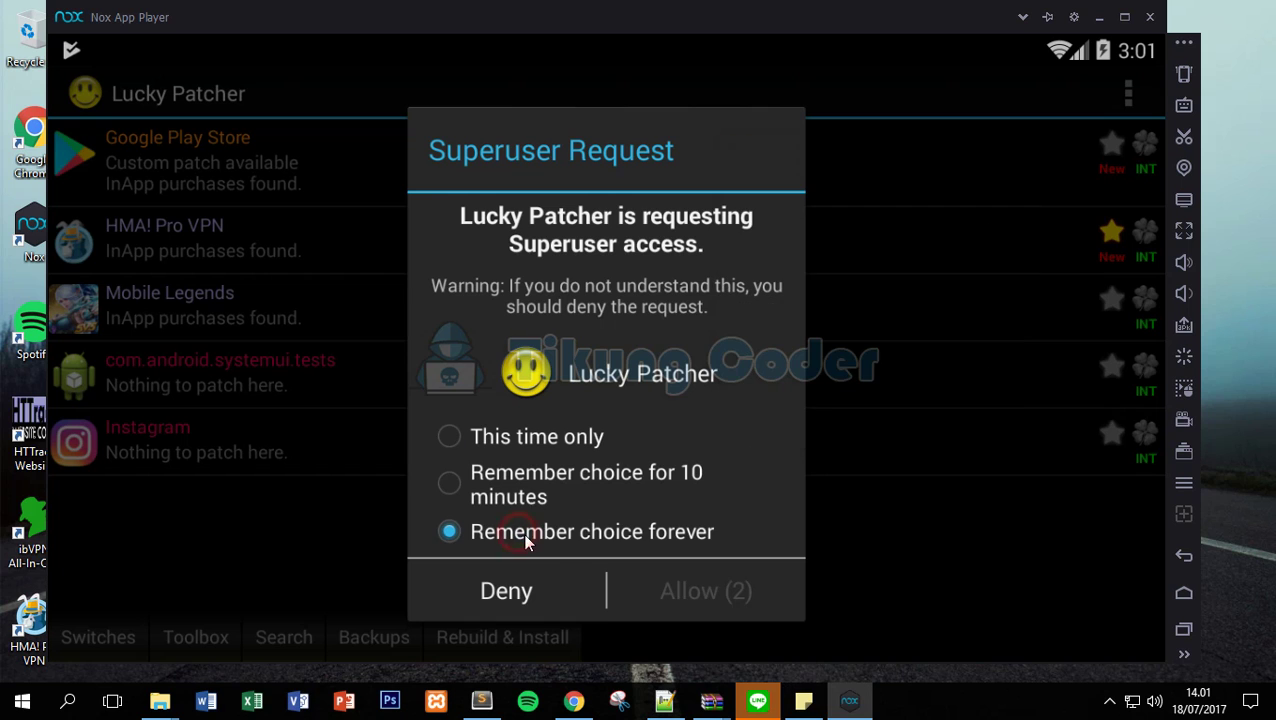
left_click(727, 612)
Change the note to 'kuy kita patch hma nya' and select HMA! Pro VPN.
key("alt+Tab")
type("kemudian")
type(" a")
key("BackSpace")
key("BackSpace")
key("BackSpace")
key("BackSpace")
key("BackSpace")
key("BackSpace")
key("BackSpace")
key("BackSpace")
key("BackSpace")
key("BackSpace")
type("kala")
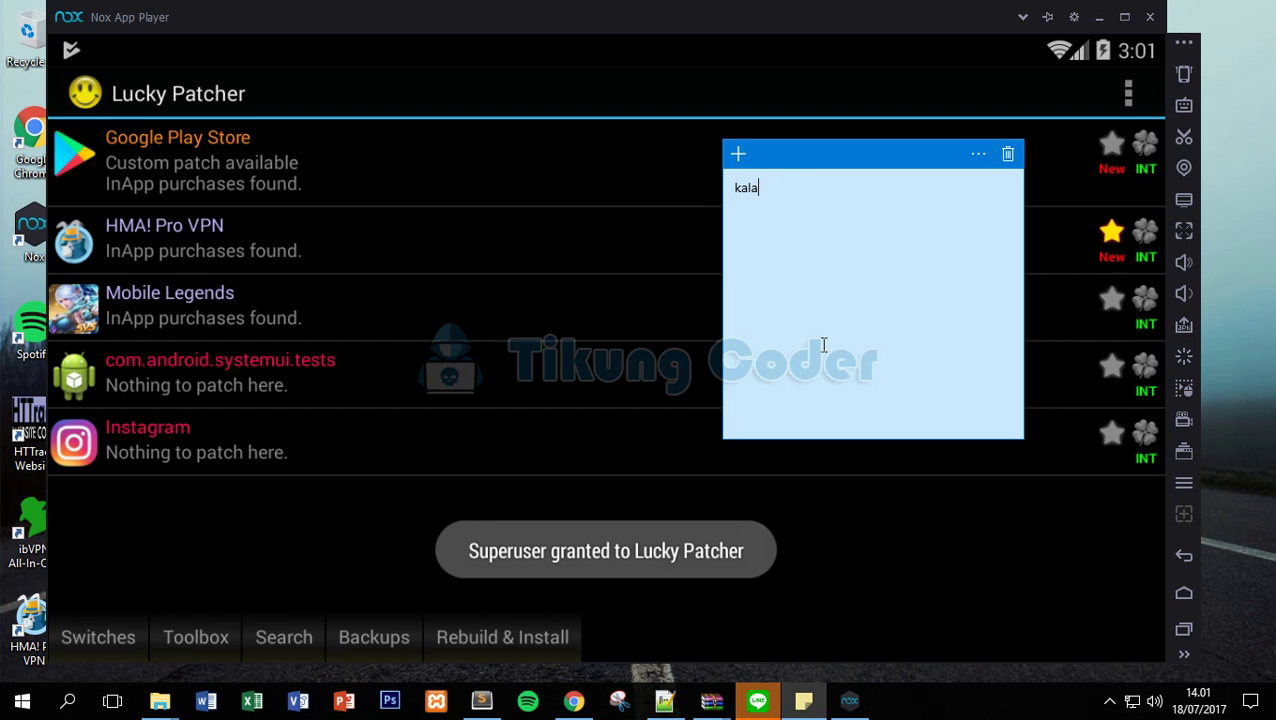
type("o ada s")
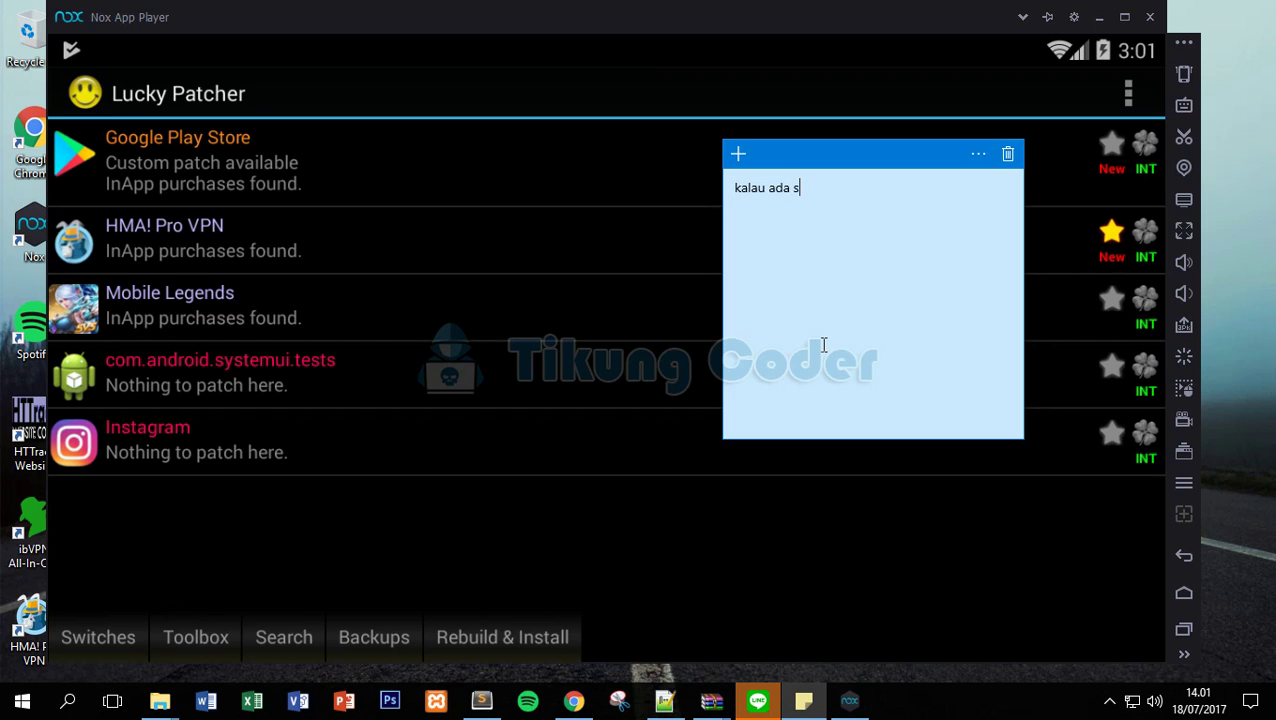
type("eperti itu klik allow saja")
key("ctrl+a")
key("BackSpace")
type("kuy kita patch hma nya")
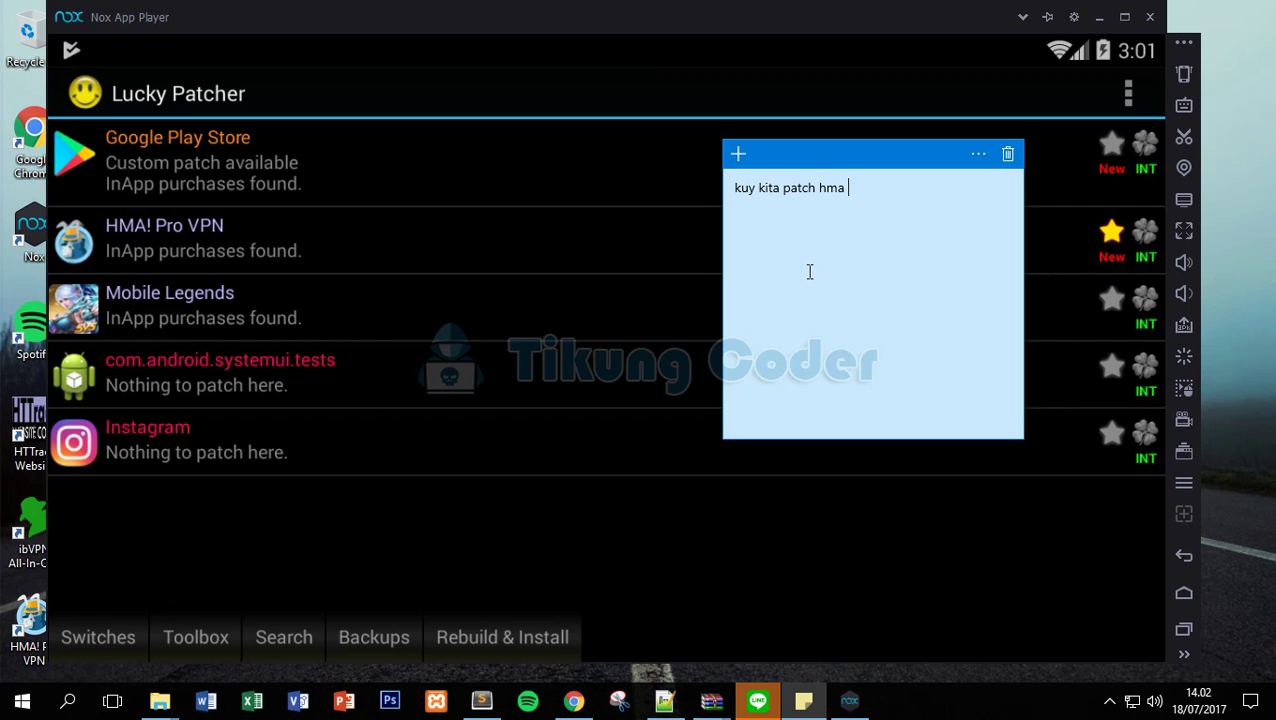
left_click(365, 233)
Apply the Support patch for InApp and LVL emulation to HMA! Pro VPN.
left_click(293, 412)
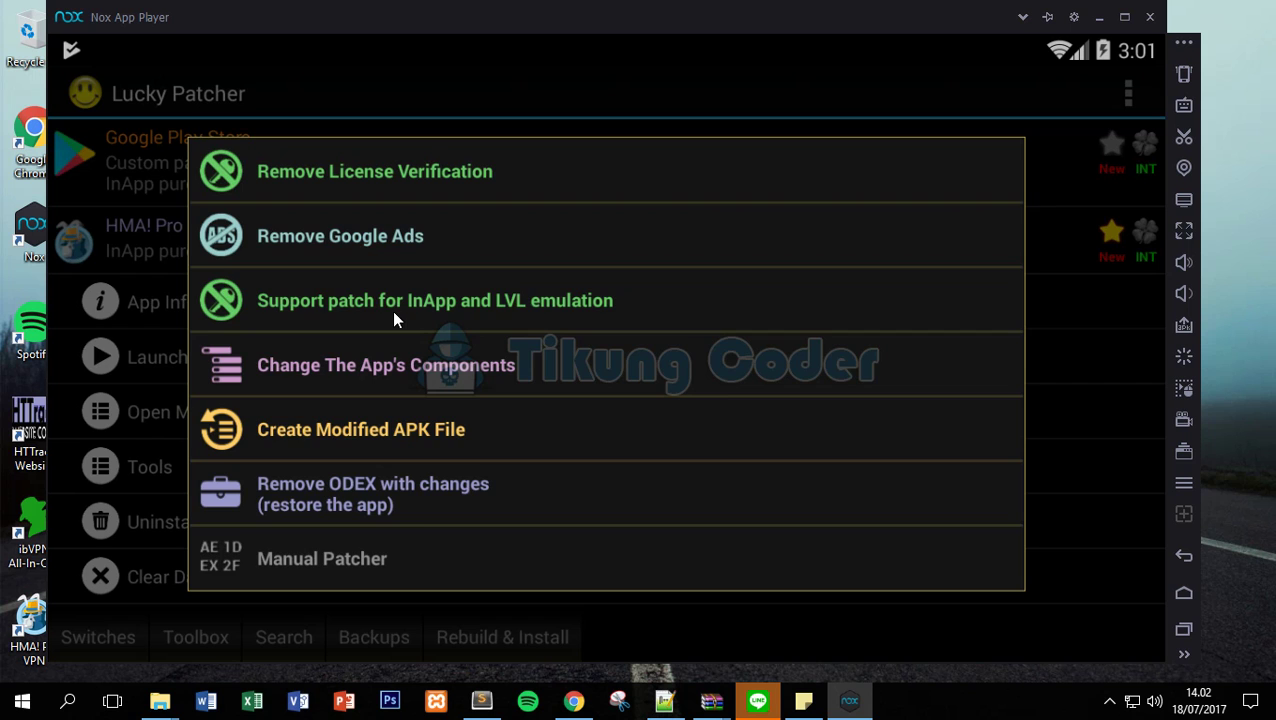
left_click(392, 304)
left_click(626, 632)
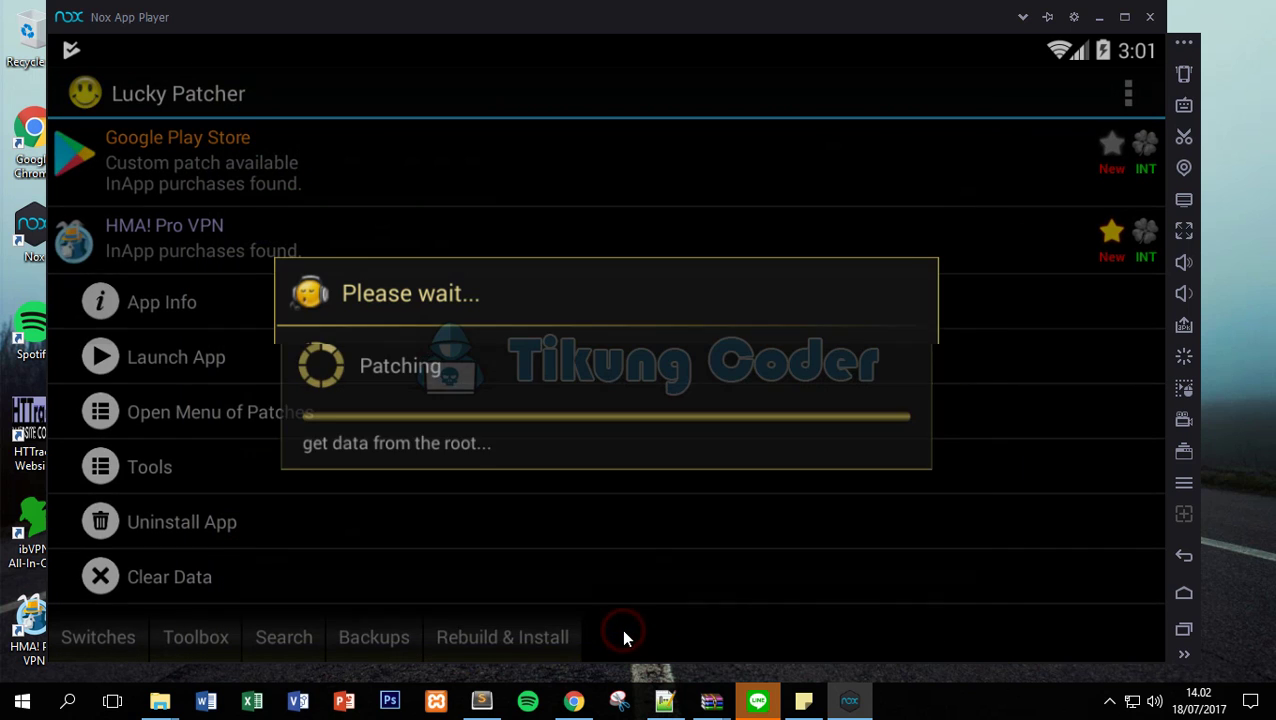
Note 'kemudian tinggal di launch saja' and launch the patched HMA! Pro VPN.
left_click(797, 705)
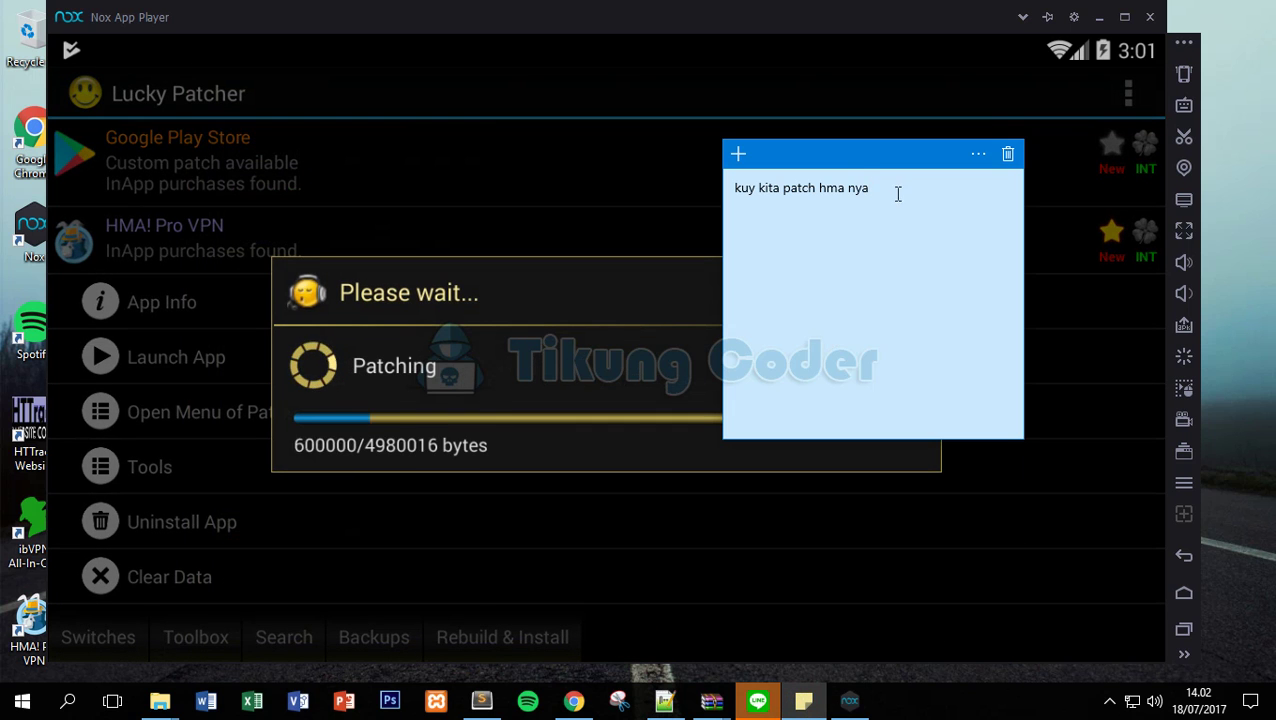
left_click_drag(893, 190, 680, 199)
type("tunggu sa")
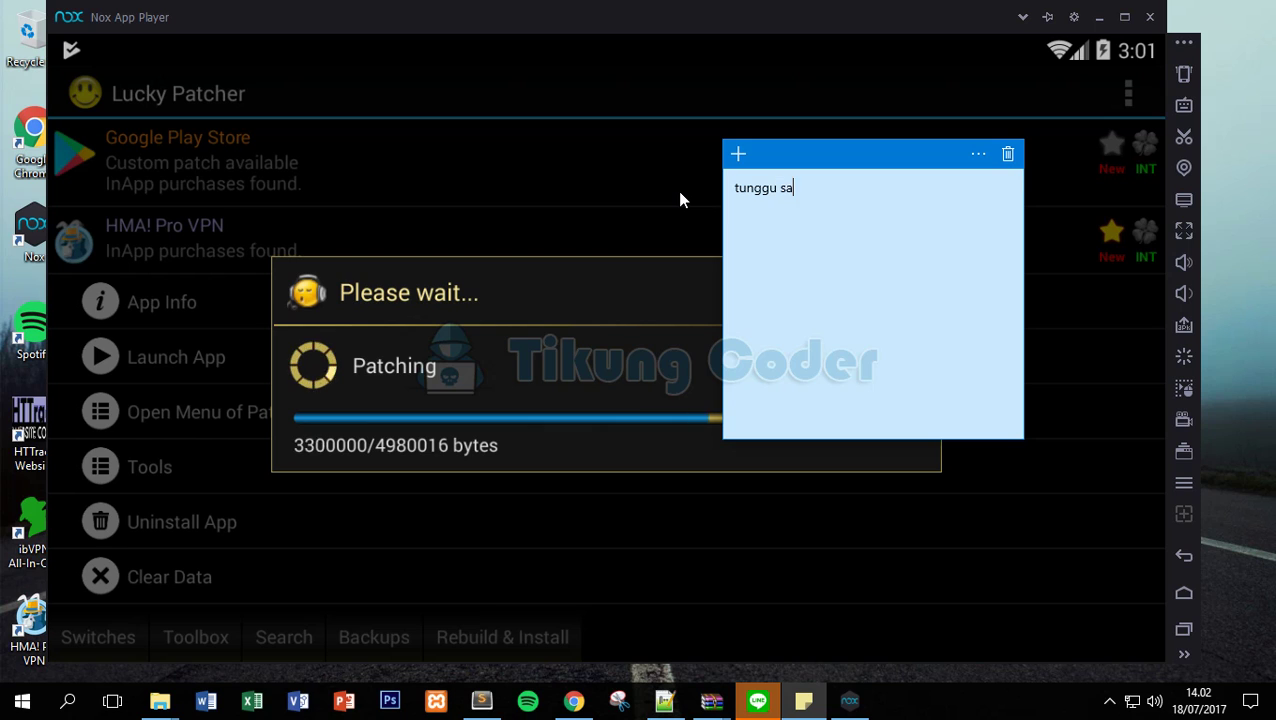
type("mpai selesai")
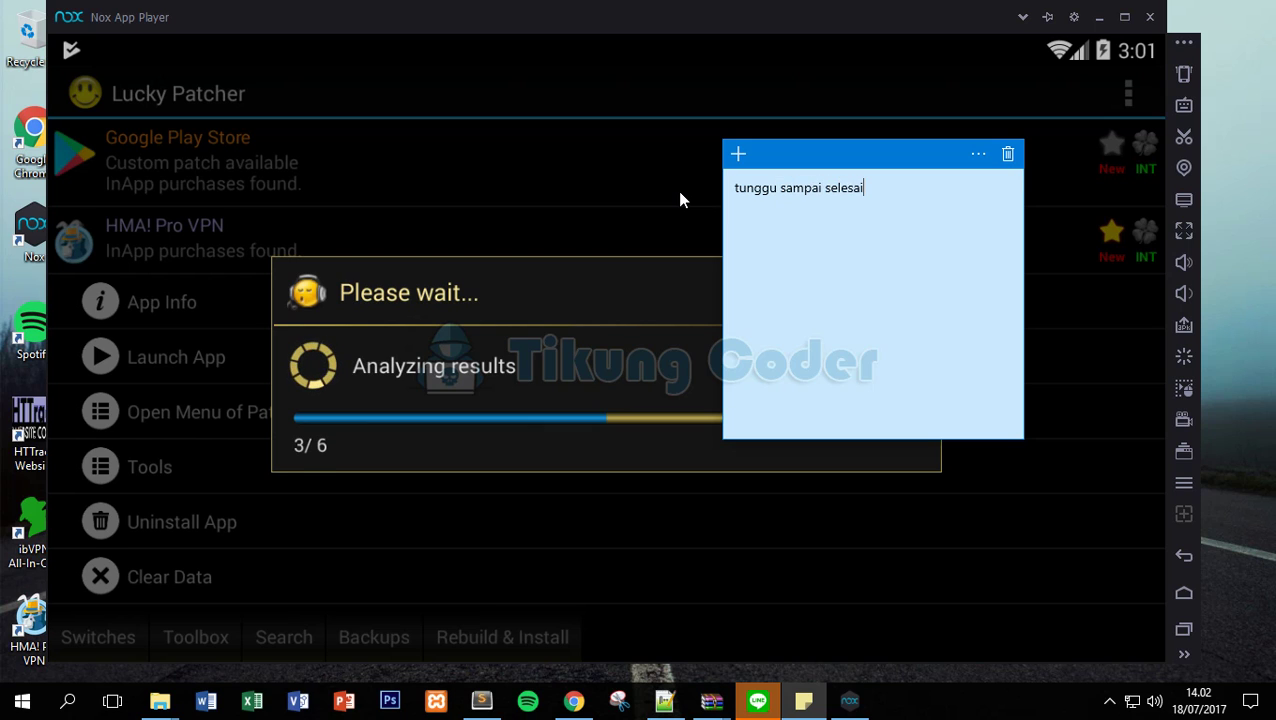
key("ctrl+a")
type("kemu")
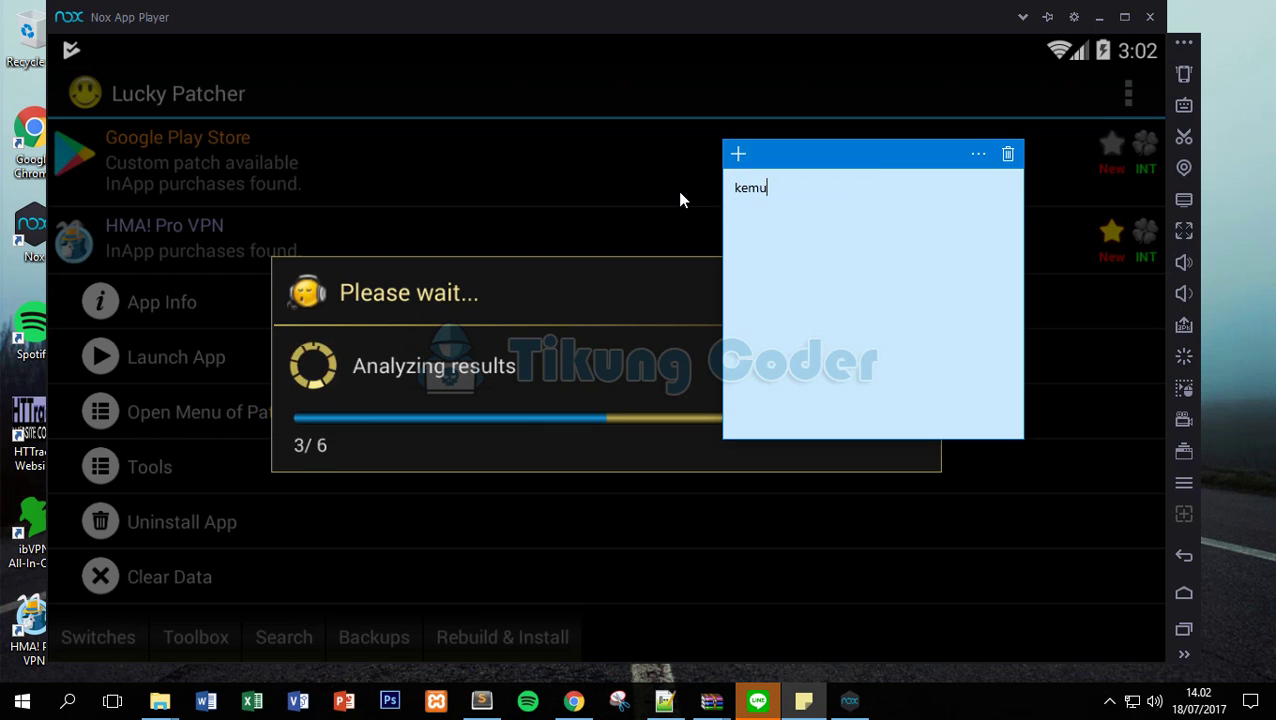
type("dian tinggal d")
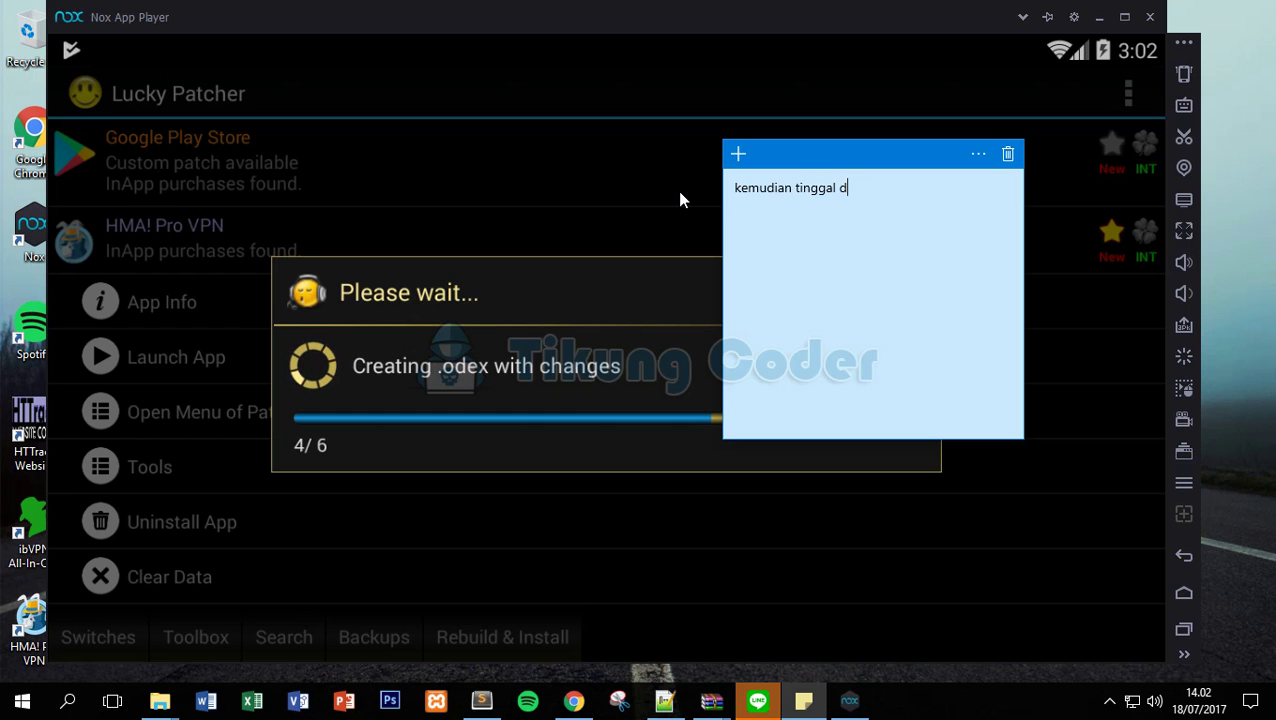
type("i launch saja")
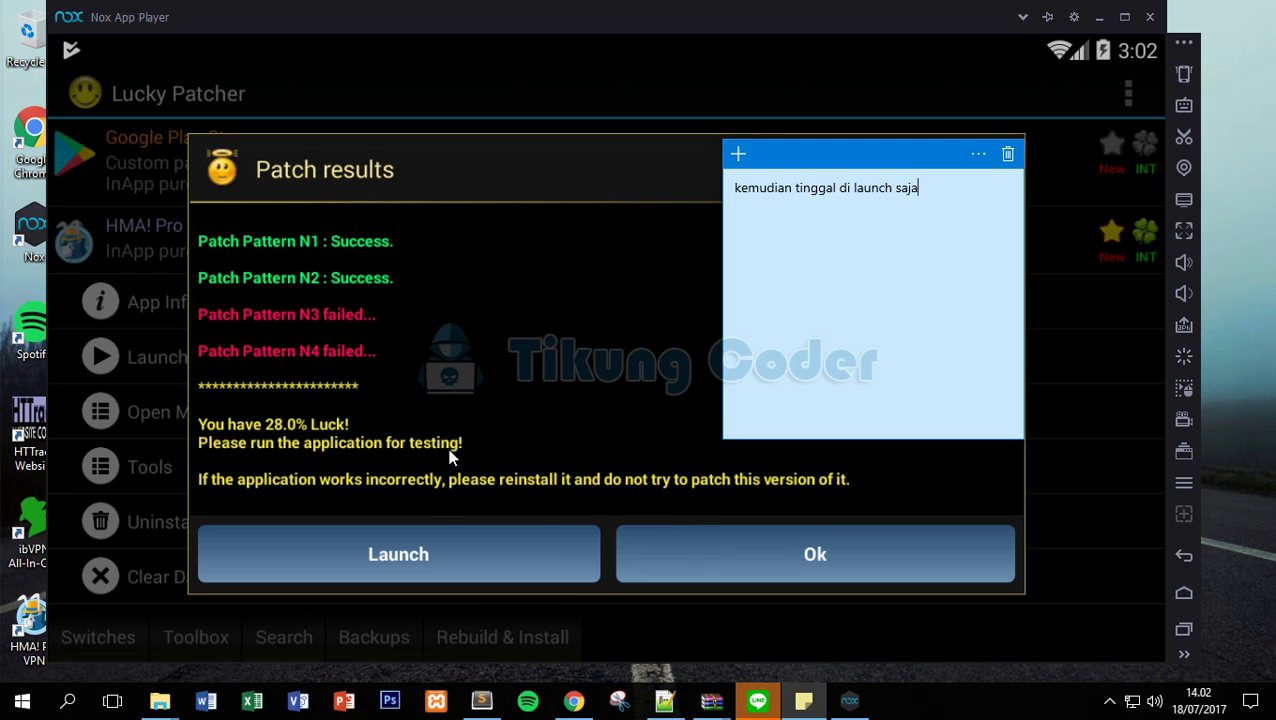
left_click(439, 478)
left_click(440, 564)
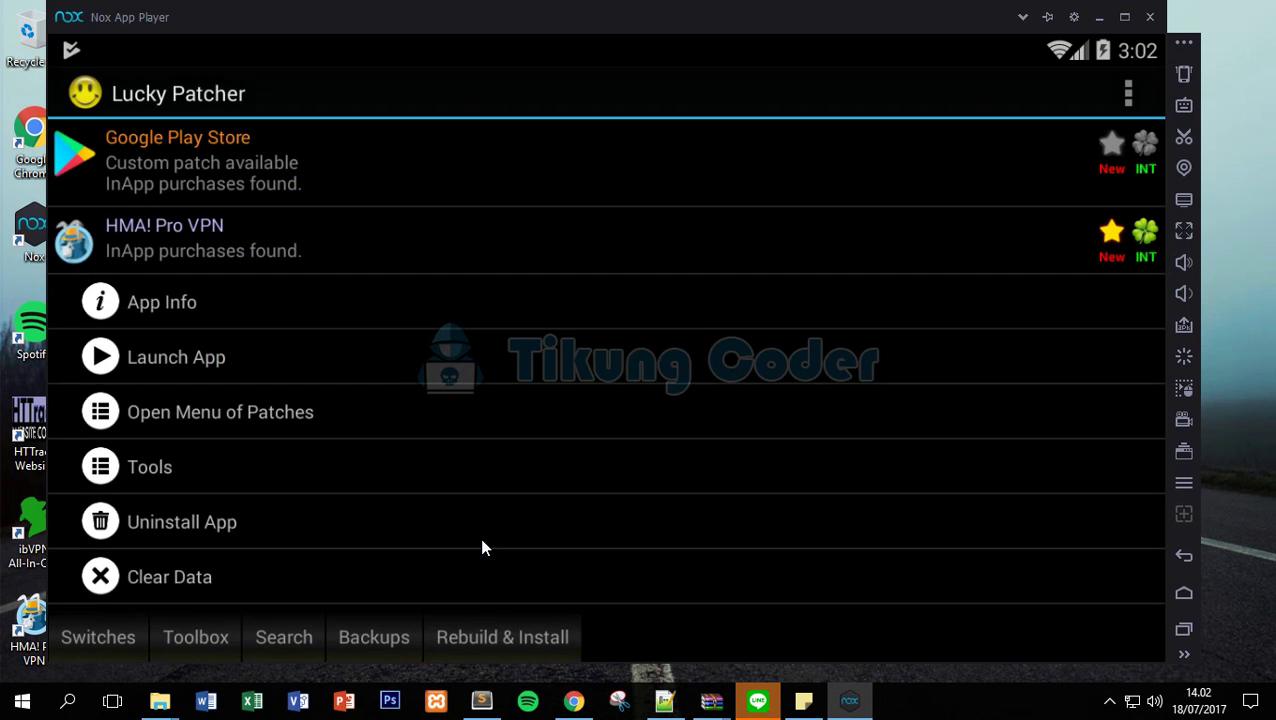
Note 'Nah kuy create hma nya' and go from HMA's welcome screen to LOG IN.
left_click(931, 208)
key("ctrl+a")
type("Nah ")
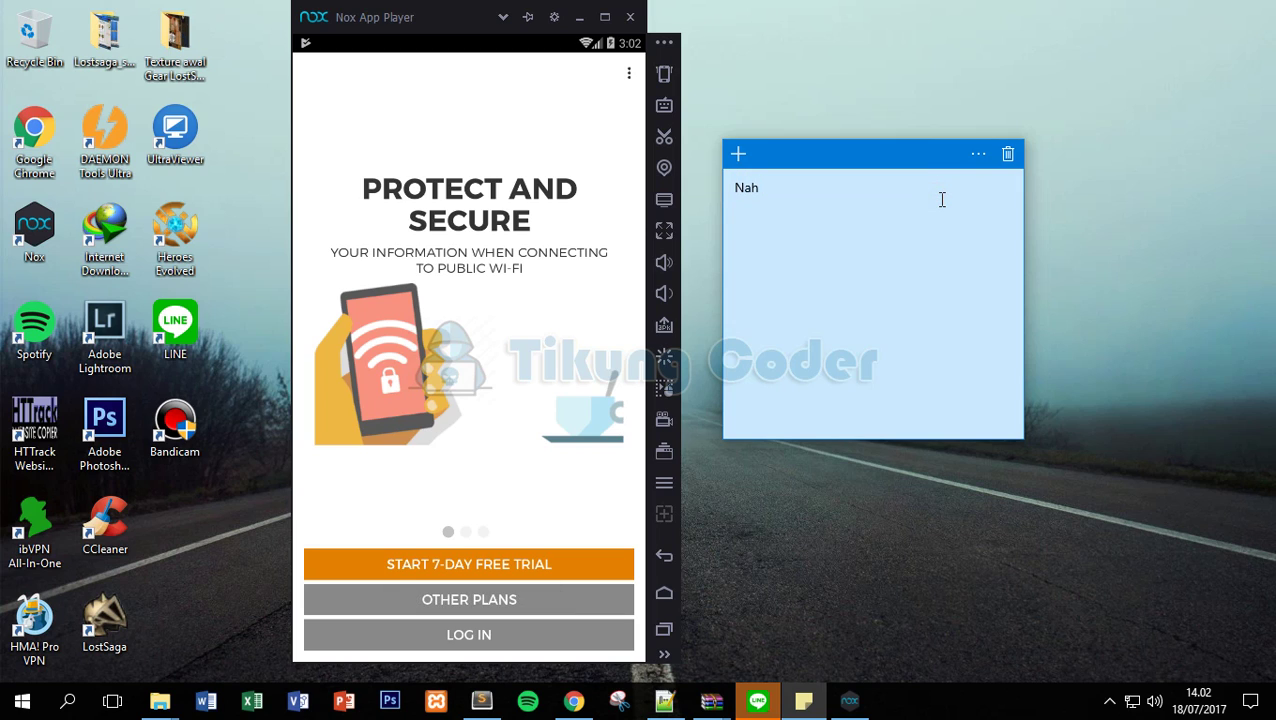
type("kuy create hma nya")
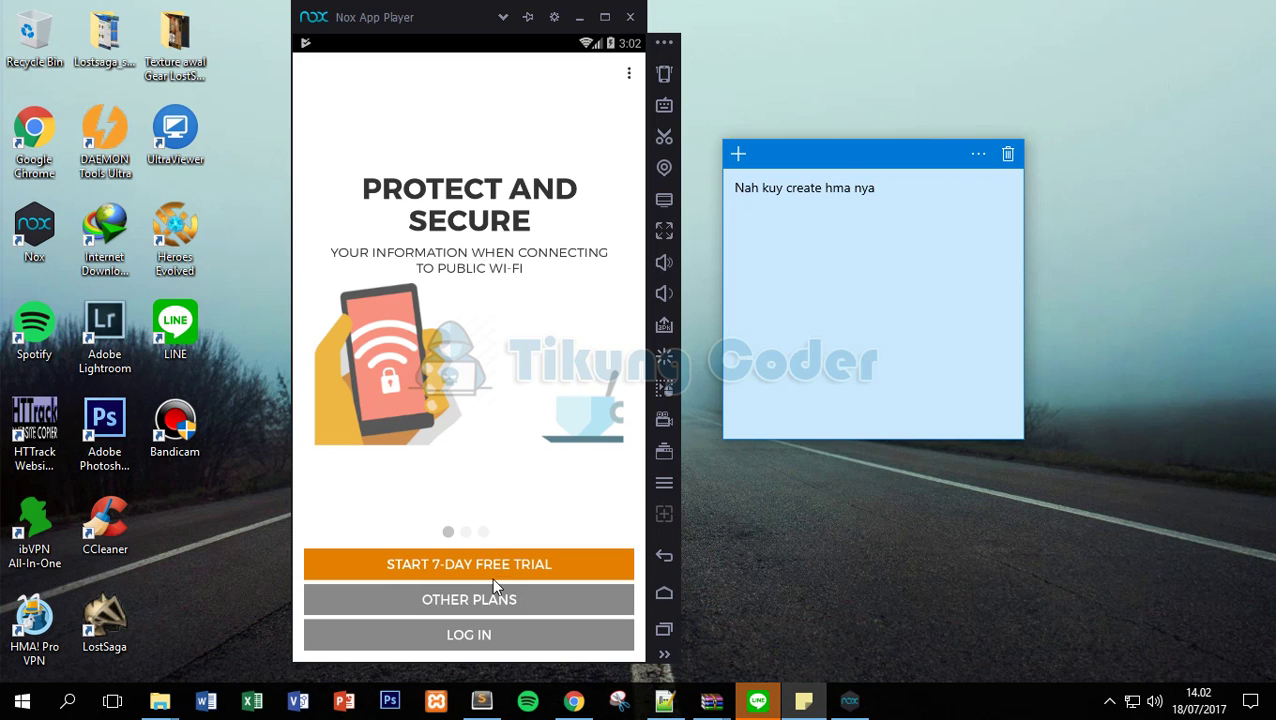
left_click(457, 636)
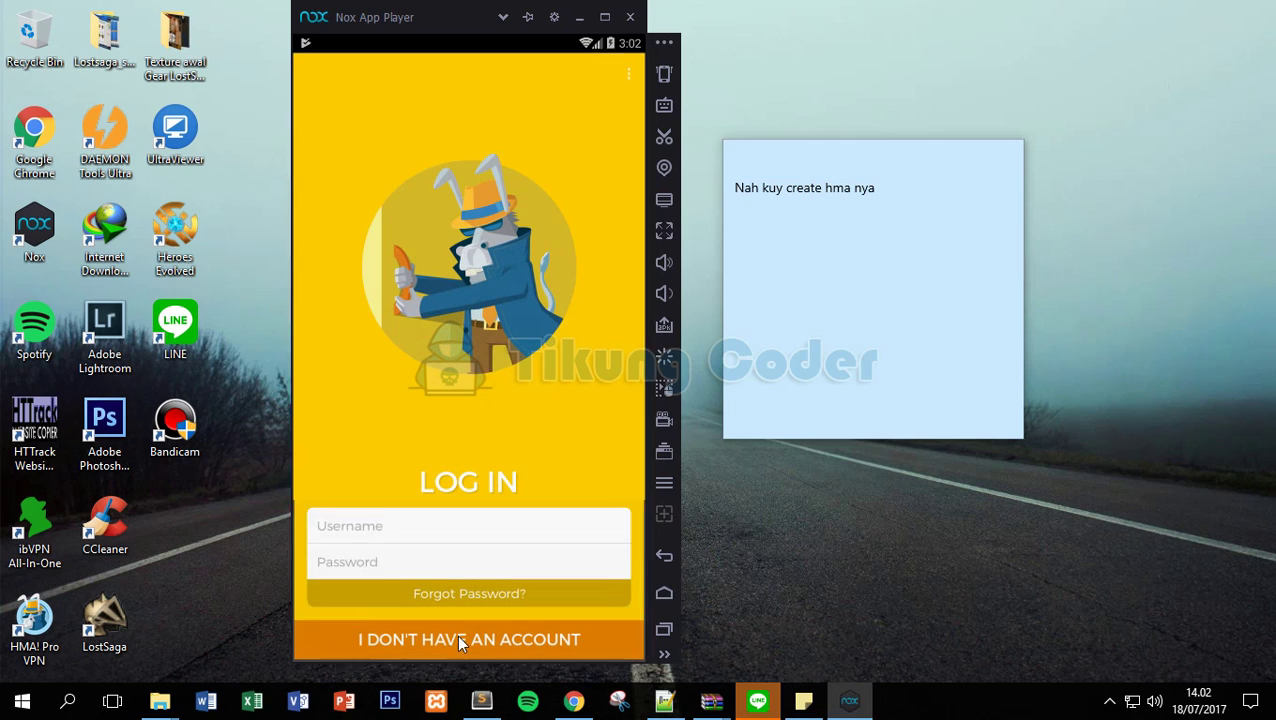
Rewrite the note to point to 'dont have an account'.
left_click(894, 194)
left_click_drag(894, 194, 712, 199)
type("k")
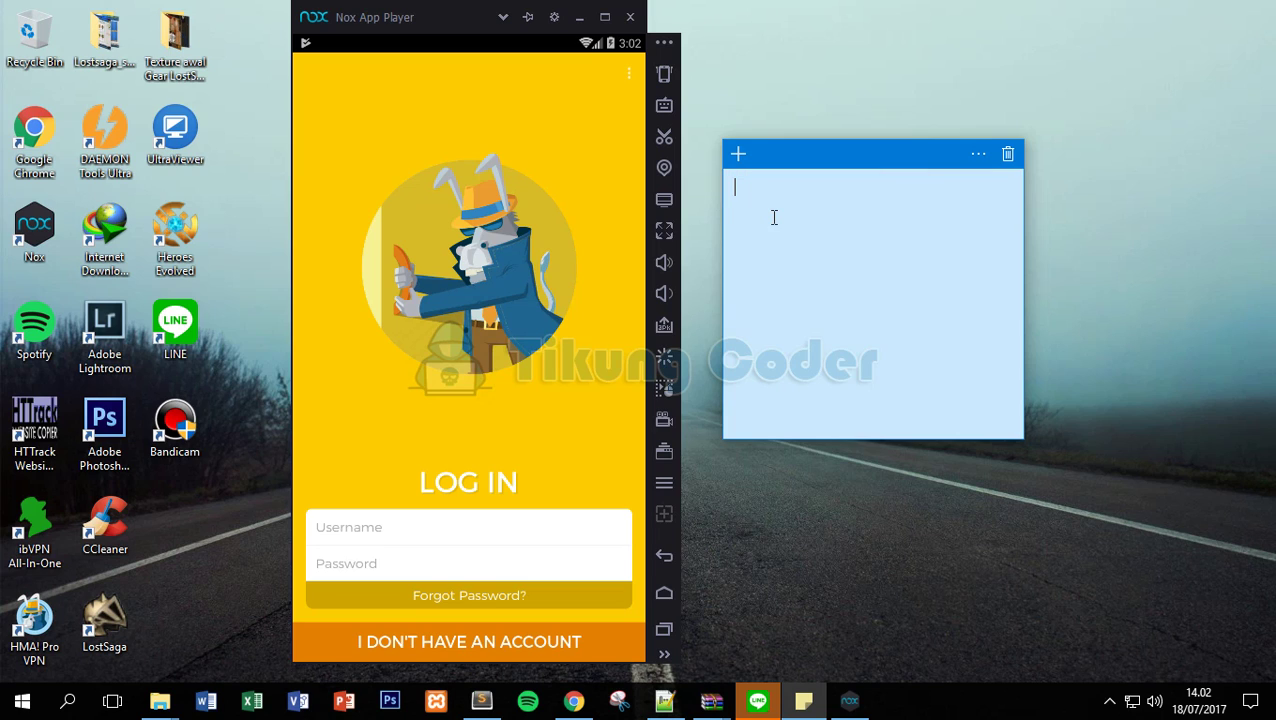
type("enju")
type("u ")
type("ke id")
key("BackSpace")
type("dont have")
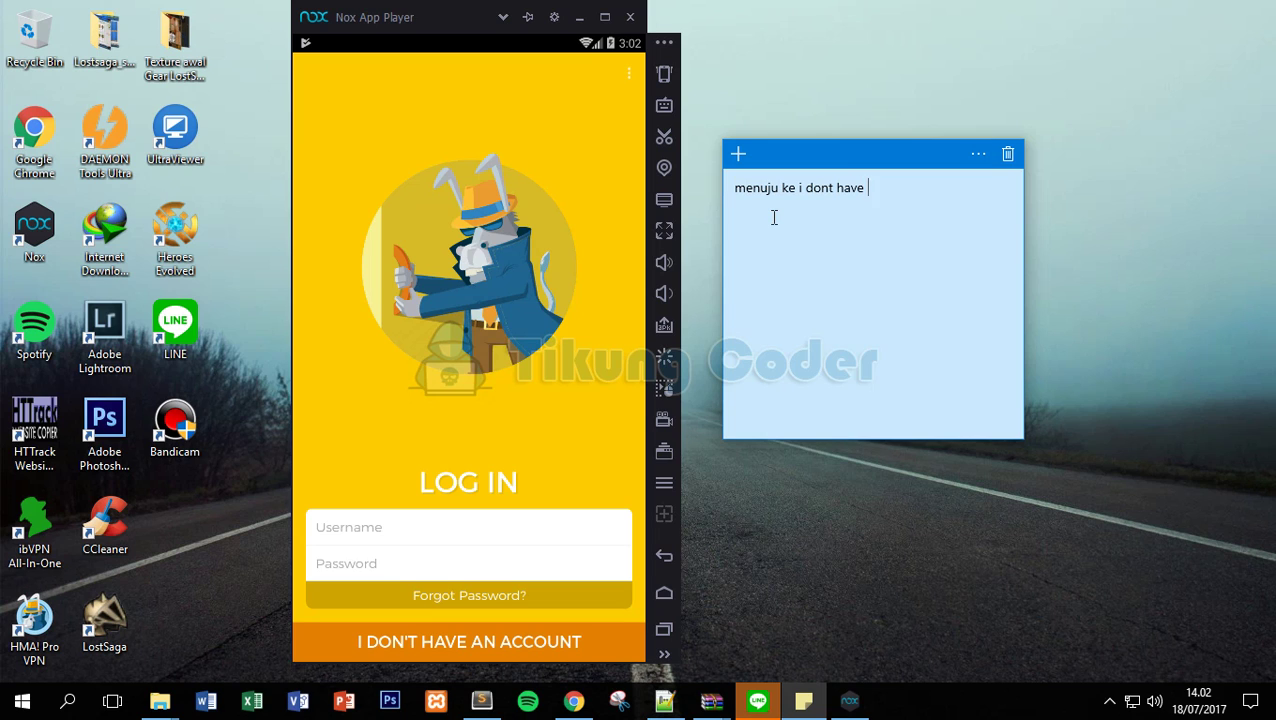
type(" an account")
Open HMA's sign-up form and change the note to 'isikan data anda'.
left_click(470, 640)
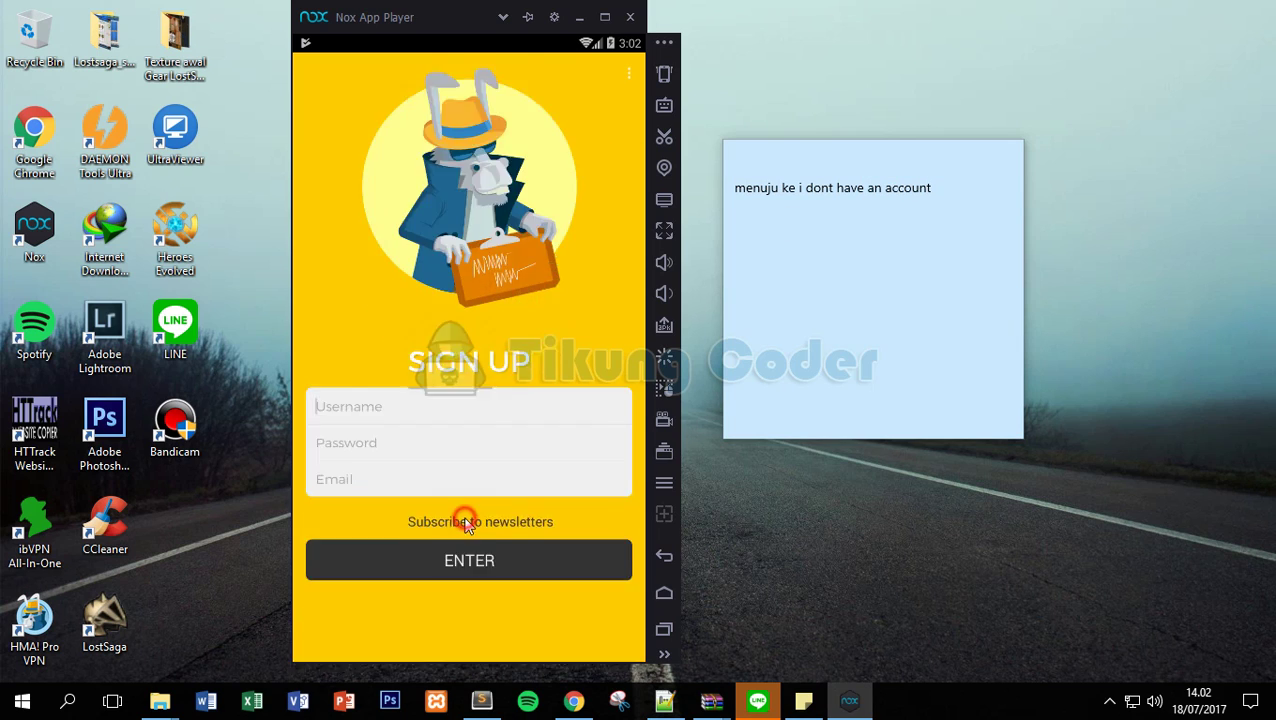
left_click(942, 208)
triple_click(942, 208)
key("BackSpace")
type("isikan data ")
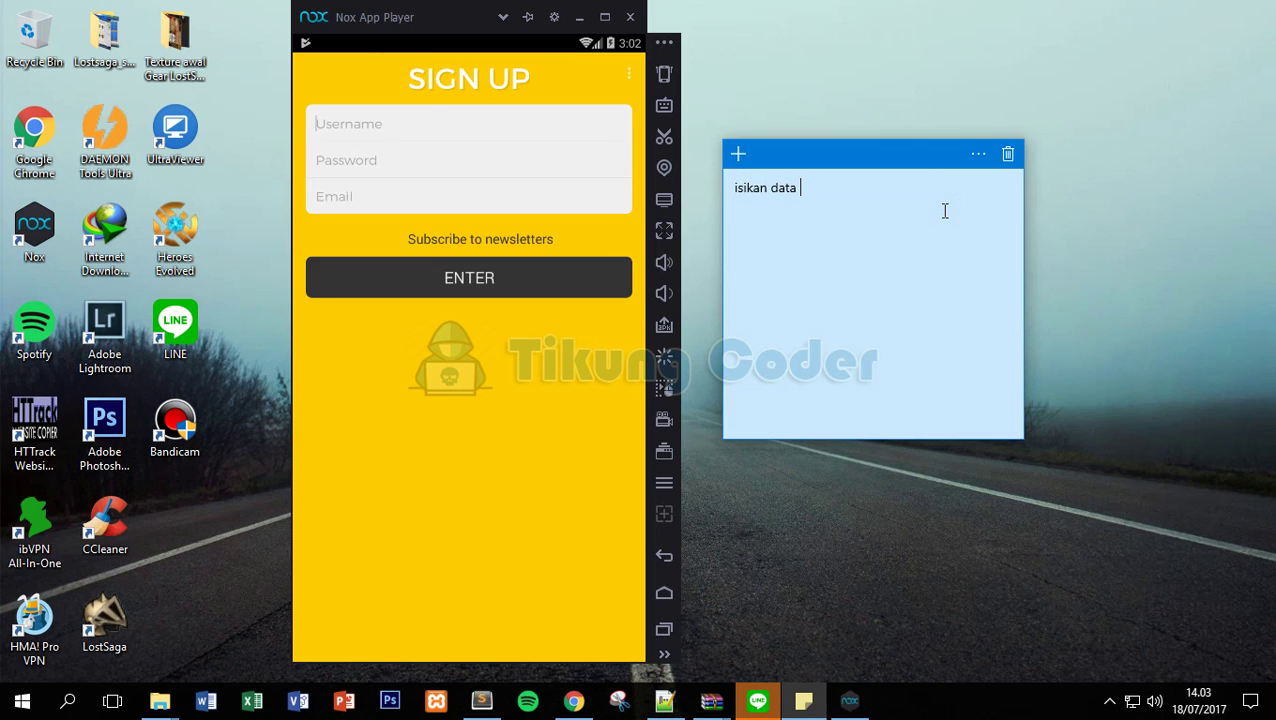
type("anda")
Enter the new account's username in the sign-up form.
left_click(433, 126)
type("tikiun")
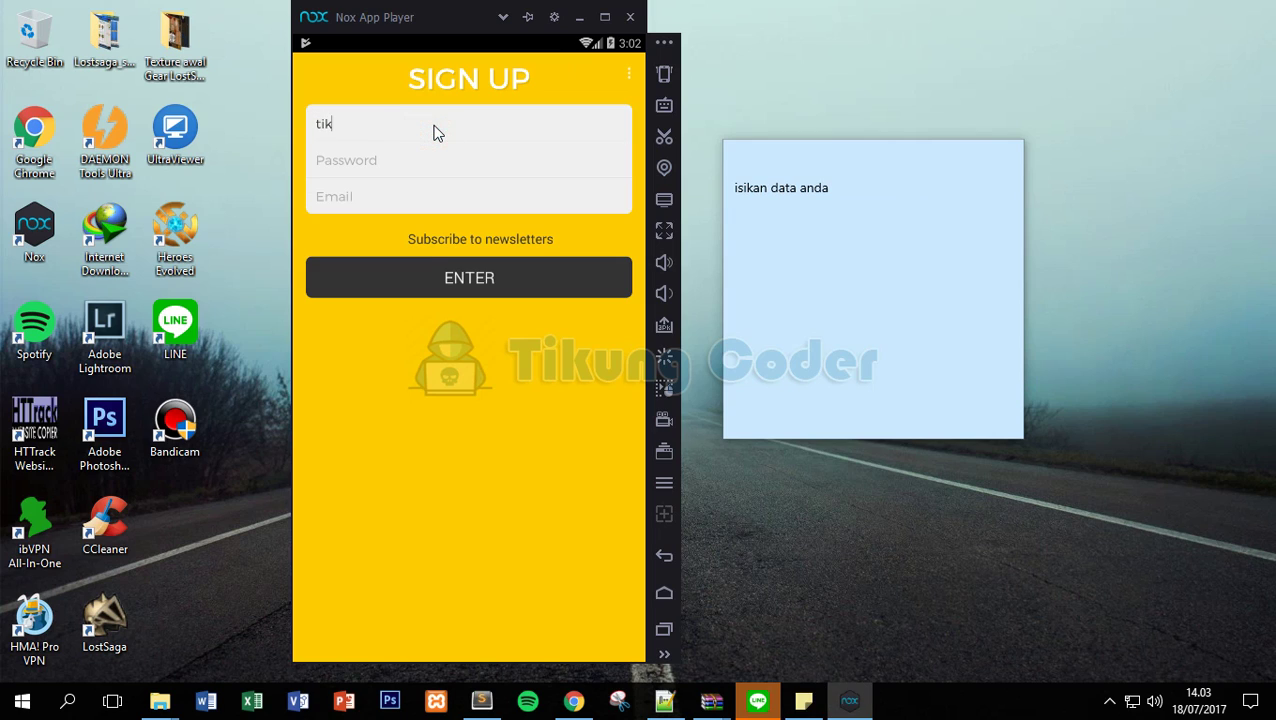
key("BackSpace")
key("BackSpace")
key("BackSpace")
key("BackSpace")
key("BackSpace")
key("BackSpace")
left_click(388, 165)
left_click(745, 219)
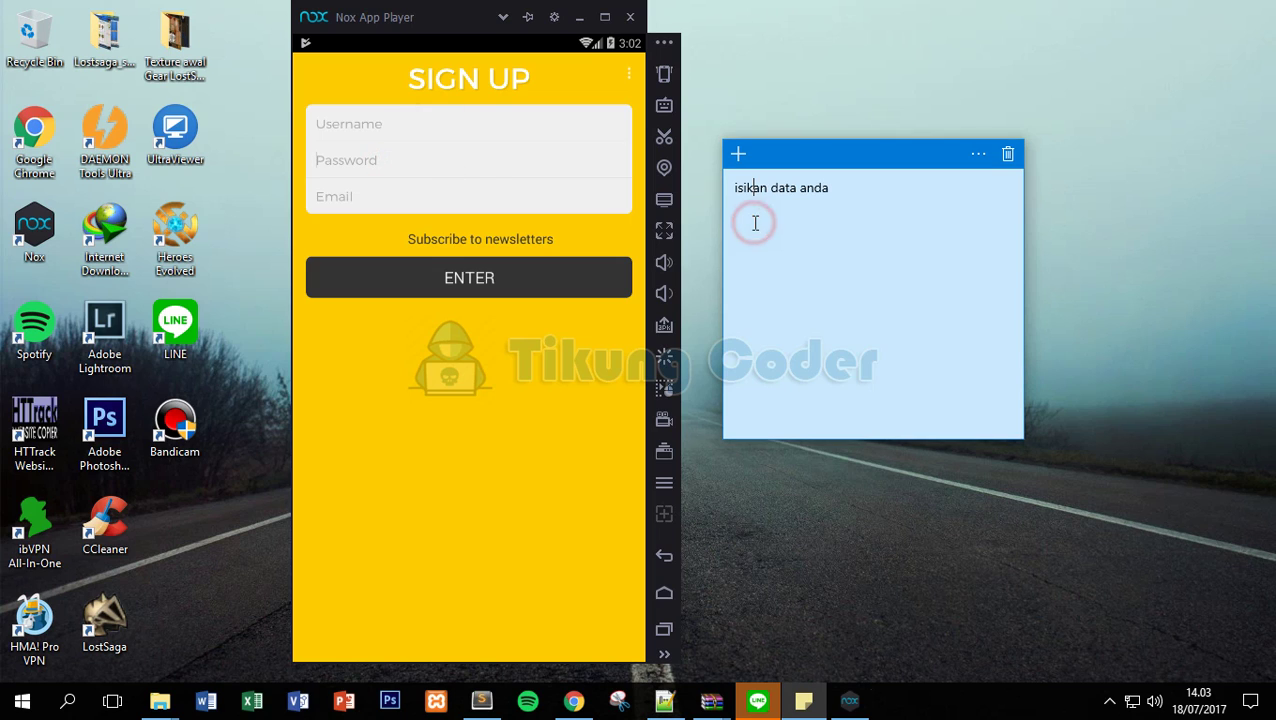
left_click(381, 124)
type("tikucodes")
Fill in the password and e-mail address and submit the registration.
left_click(436, 163)
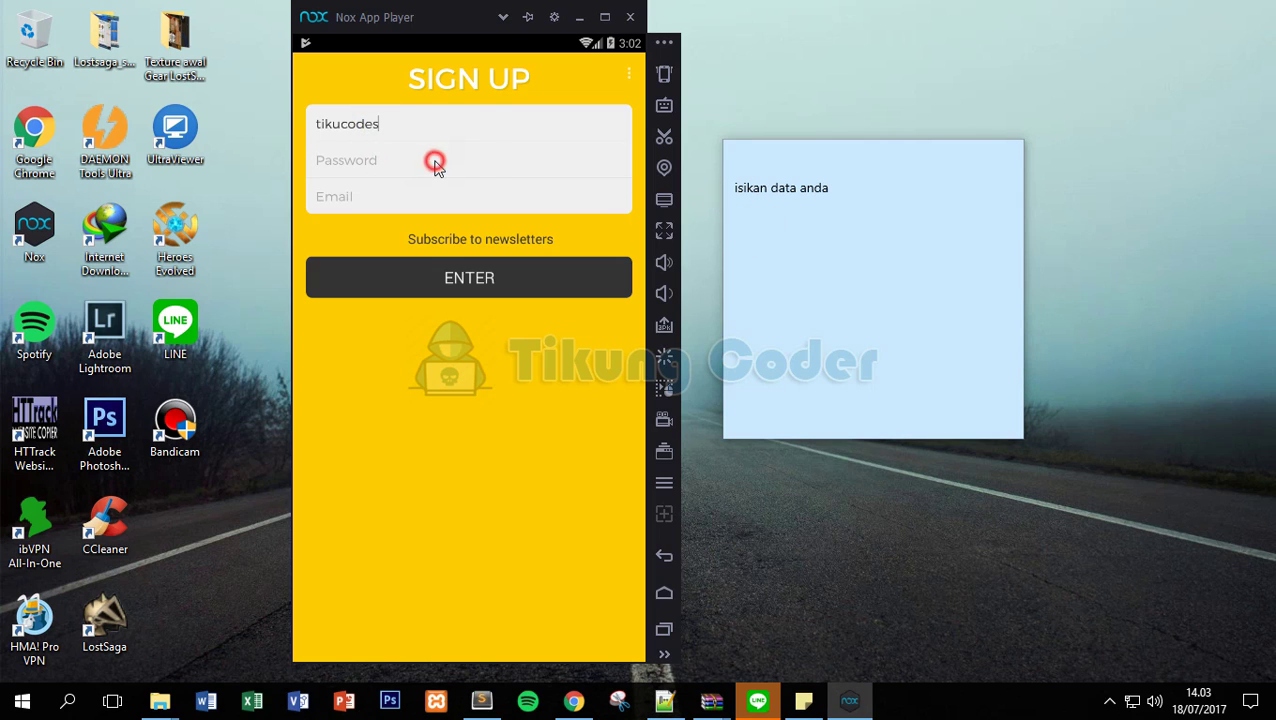
type("1234")
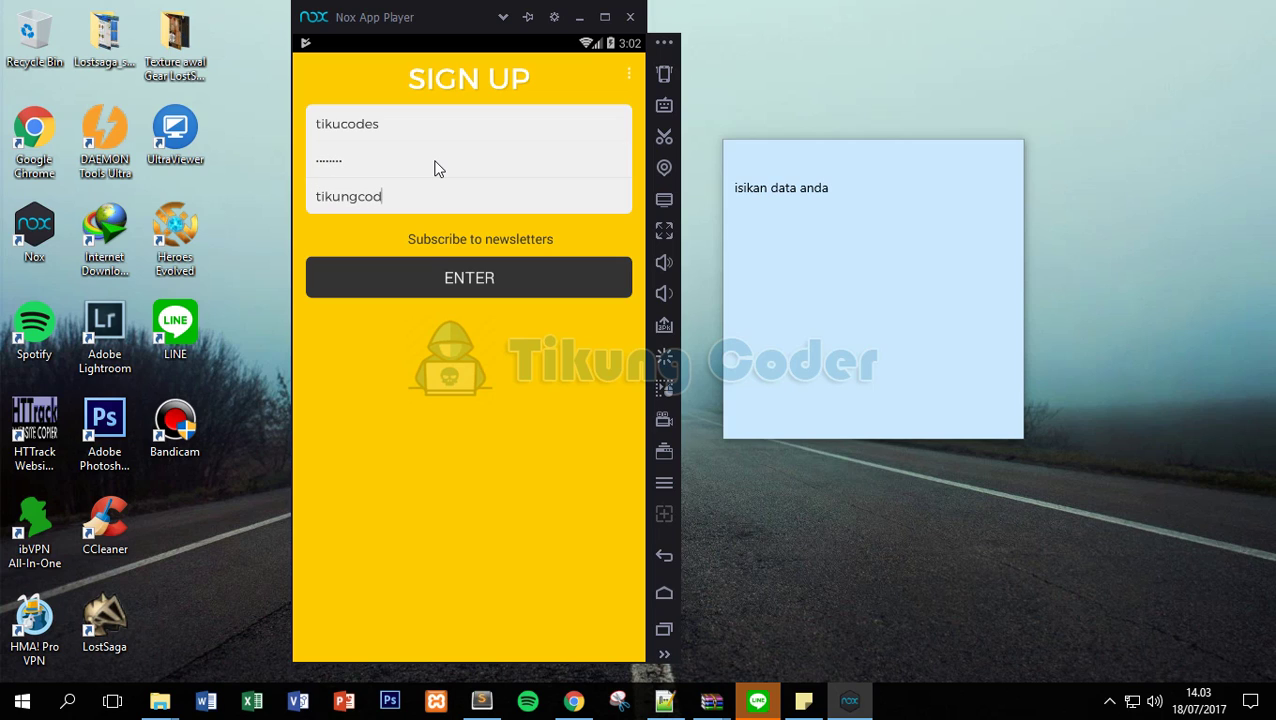
left_click(478, 283)
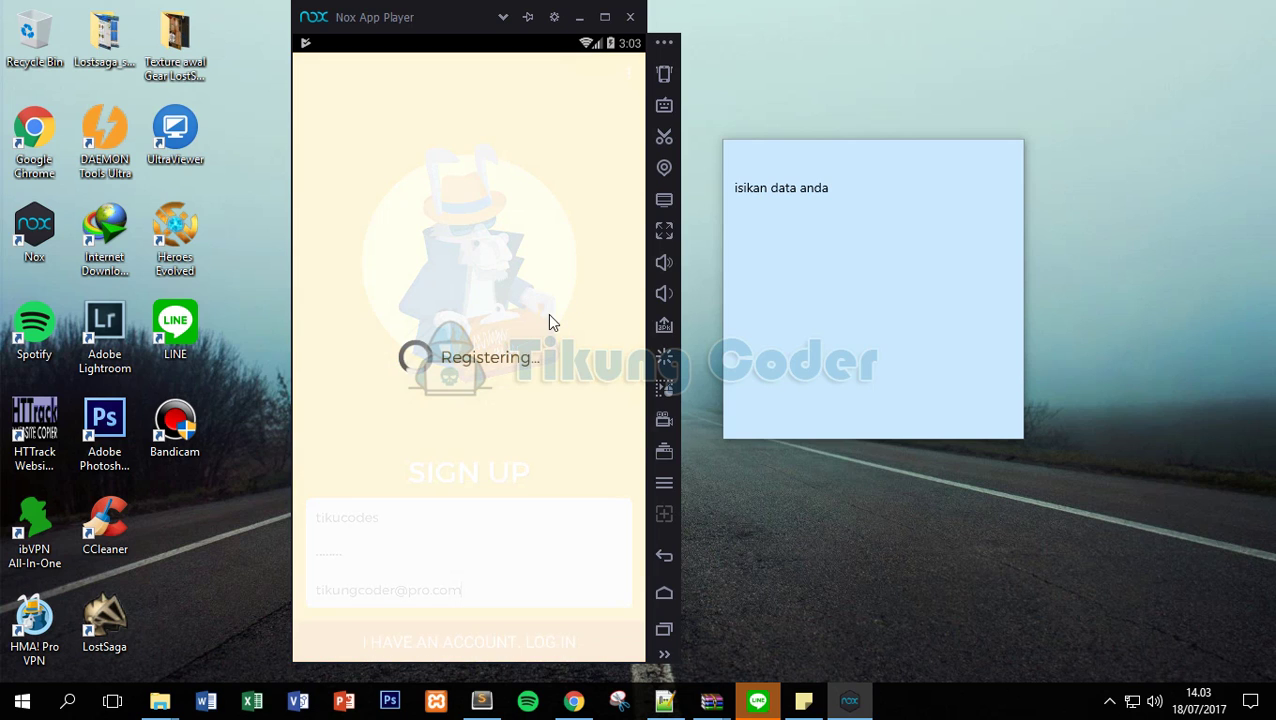
left_click(860, 205)
key("ctrl+a")
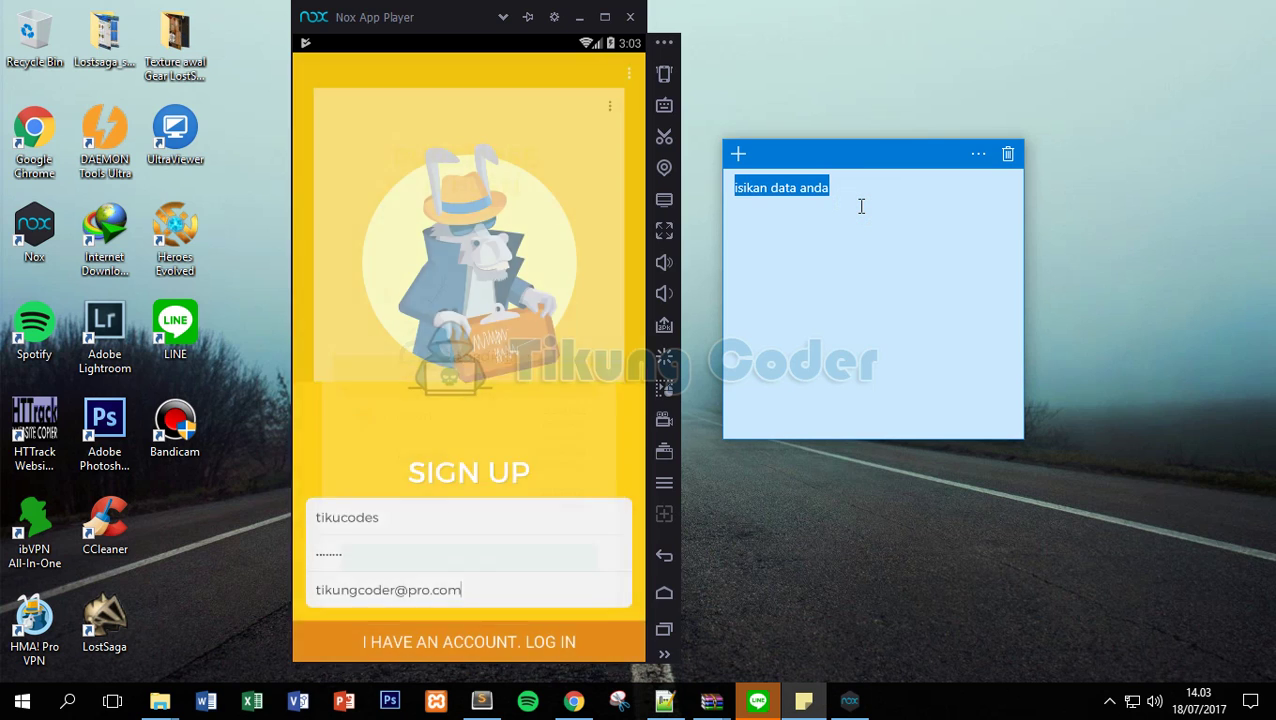
Choose the 12 MONTHS plan and start the purchase.
type("po")
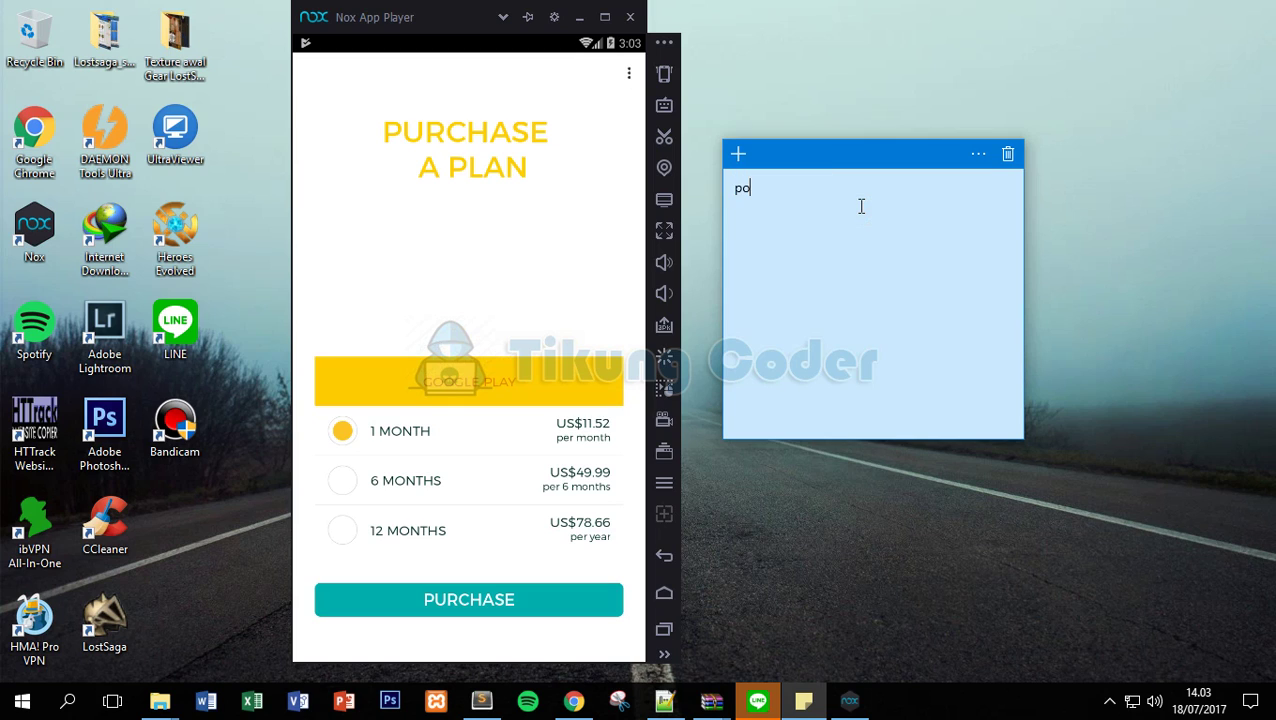
type("lih duras")
type("i h")
type("lama pemakai")
left_click(396, 529)
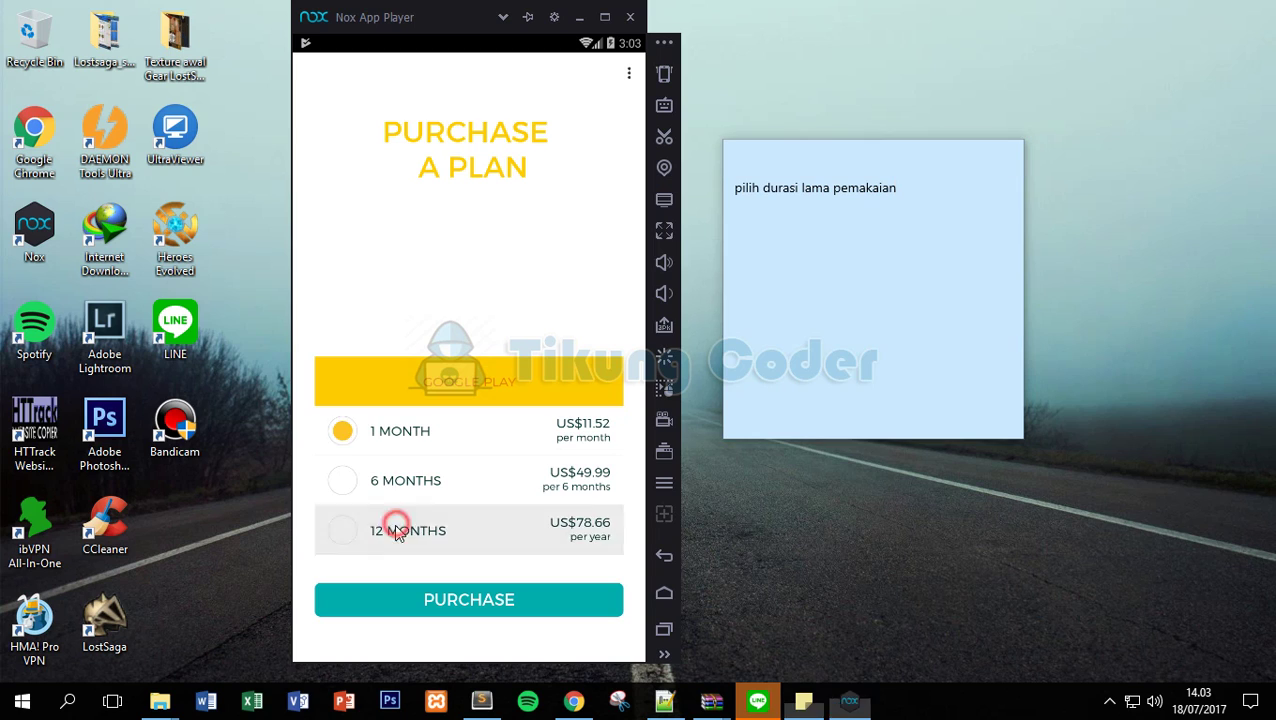
left_click(384, 464)
left_click(382, 436)
left_click(405, 532)
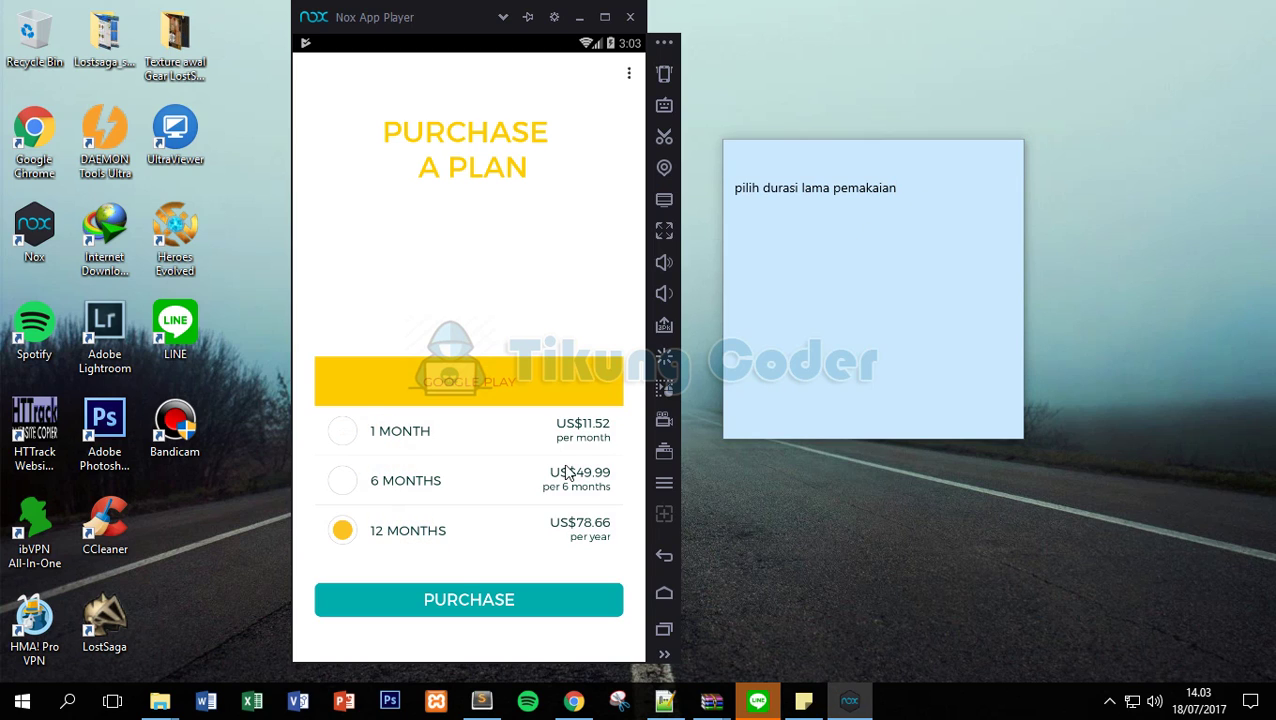
left_click(449, 598)
Accept Lucky Patcher's InApp purchase hack to get the plan free.
left_click(923, 265)
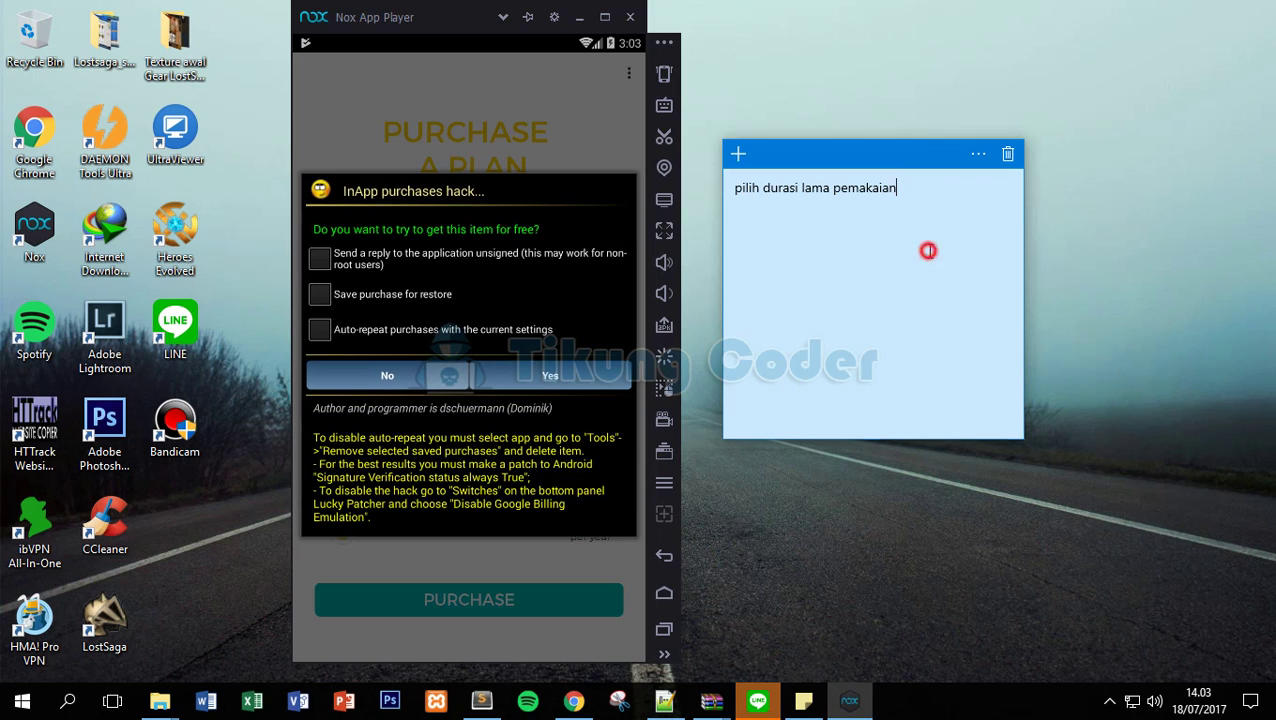
key("ctrl+a")
type("kemudi")
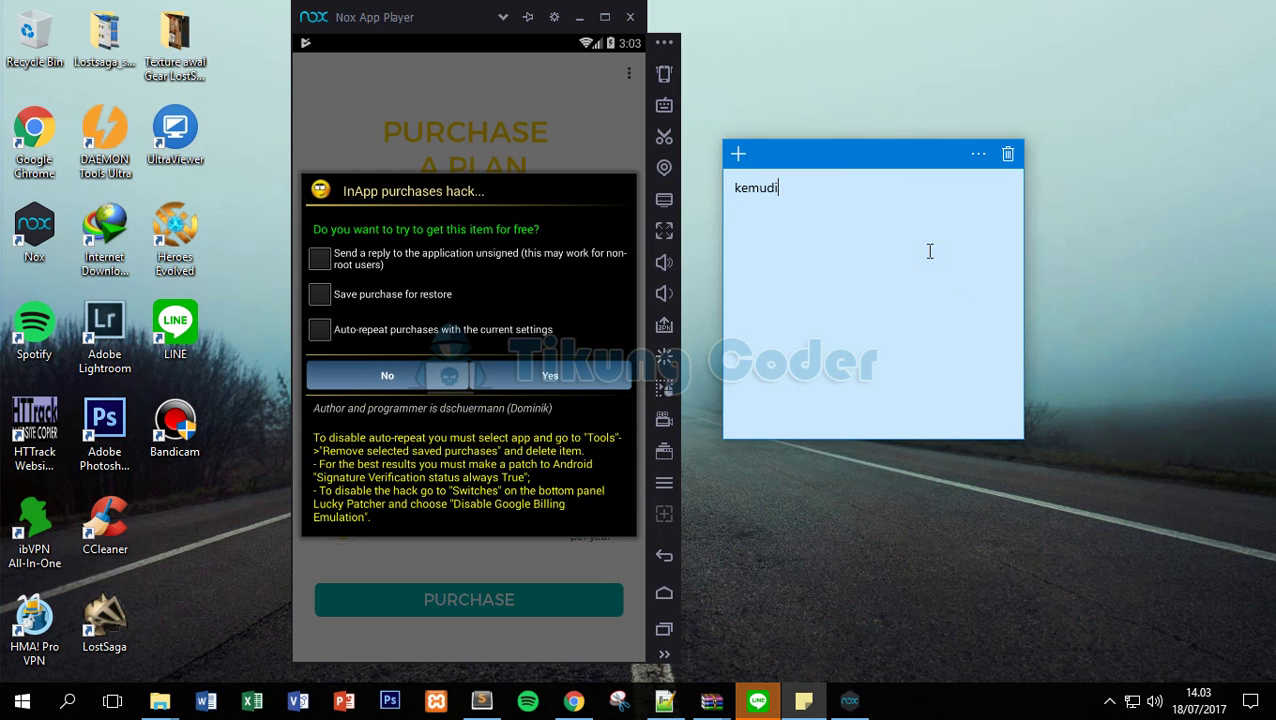
type("an klik")
left_click(543, 368)
left_click(926, 210)
key("ctrl+a")
type("T")
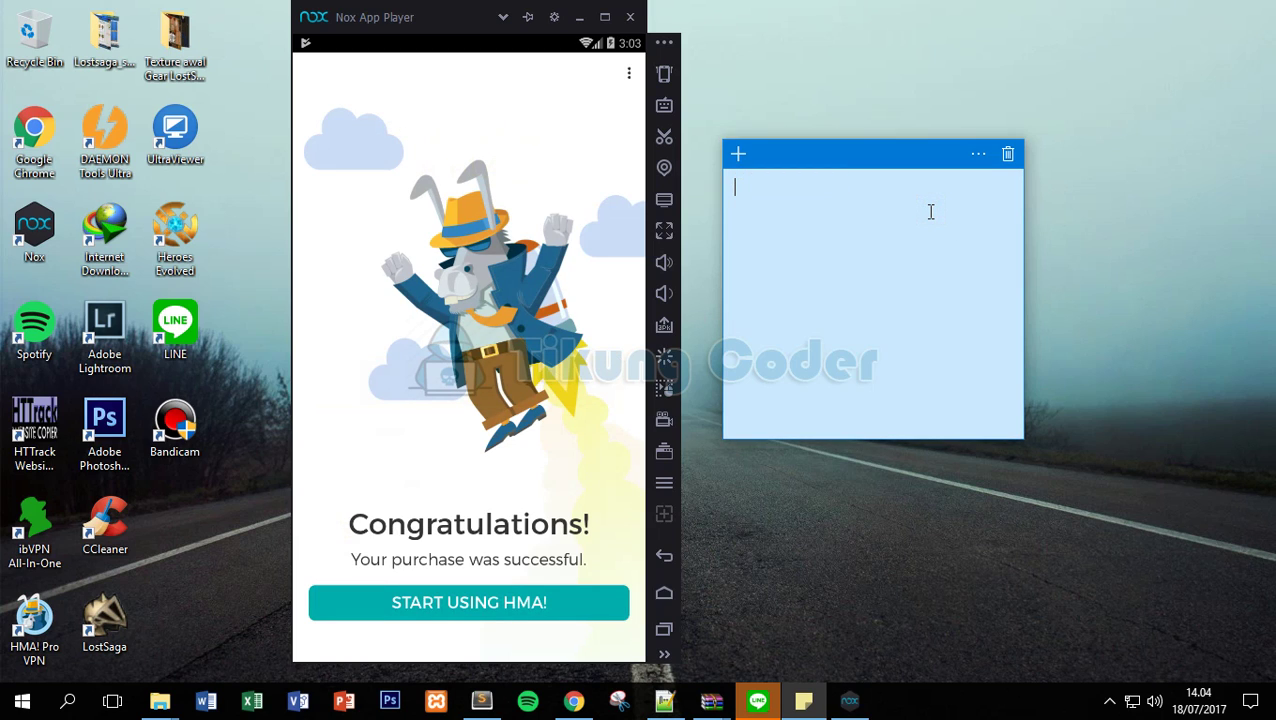
key("BackSpace")
type("Sukses gan ...")
Start using HMA! Pro VPN after the successful purchase.
left_click(460, 603)
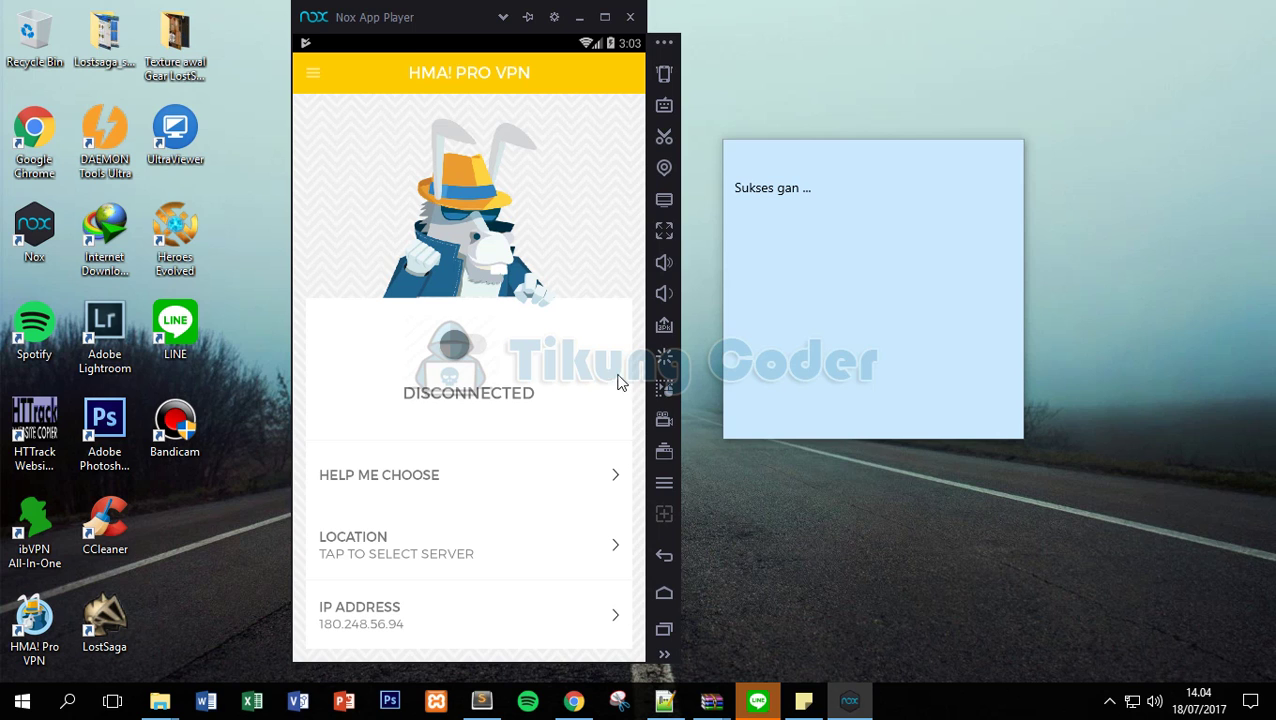
left_click(877, 212)
key("ctrl+a")
type("Ki")
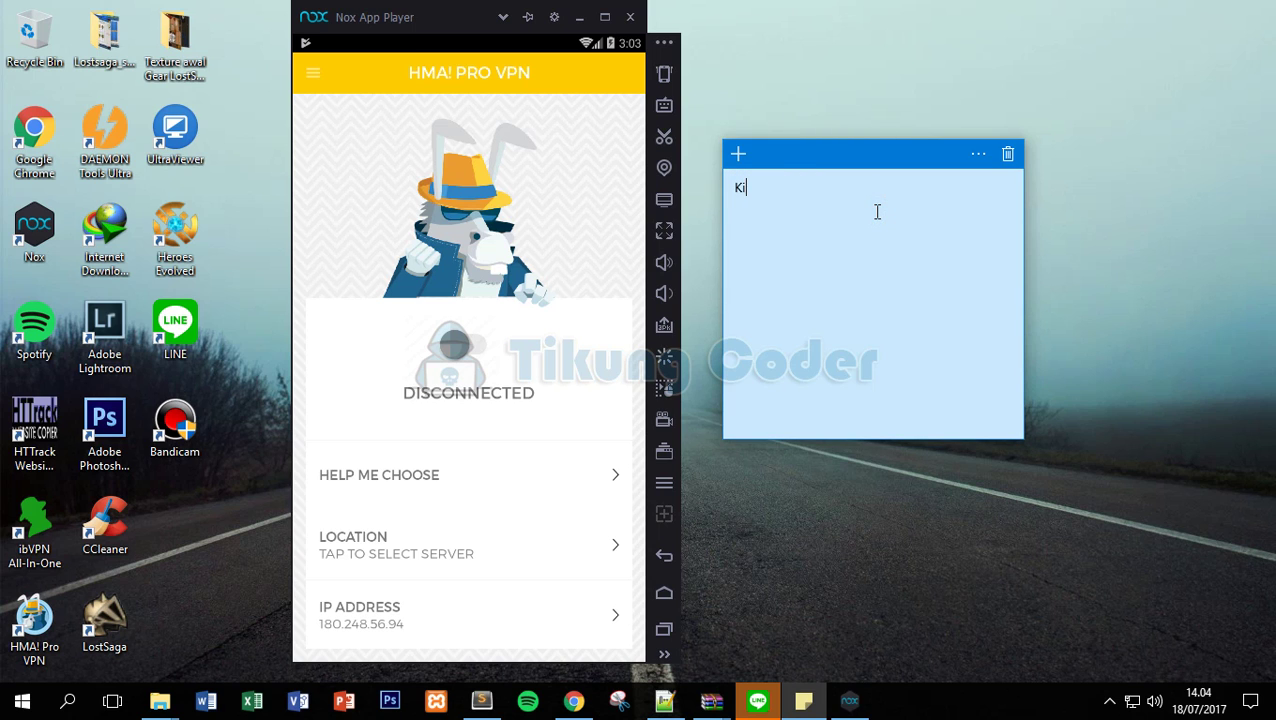
Open Account from the side menu to view the 12 Months billing cycle.
left_click(308, 74)
left_click(444, 381)
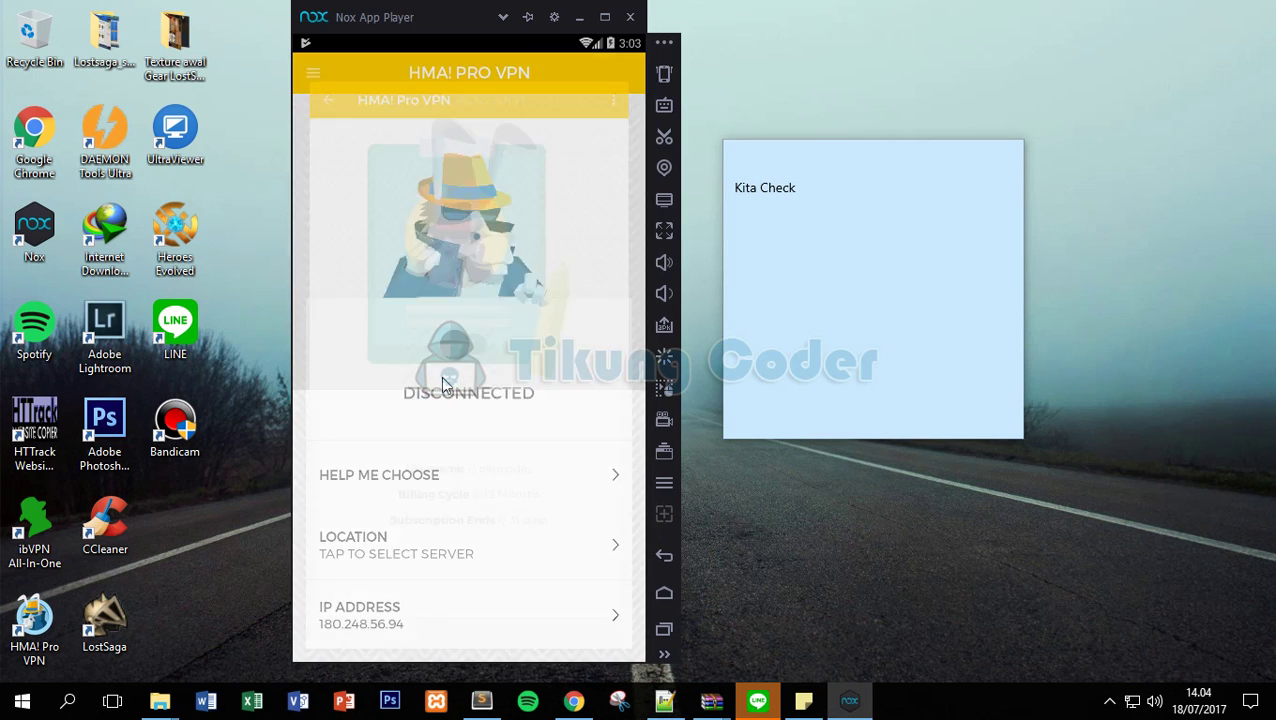
left_click(507, 430)
left_click(875, 197)
key("ctrl+a")
type("Wa")
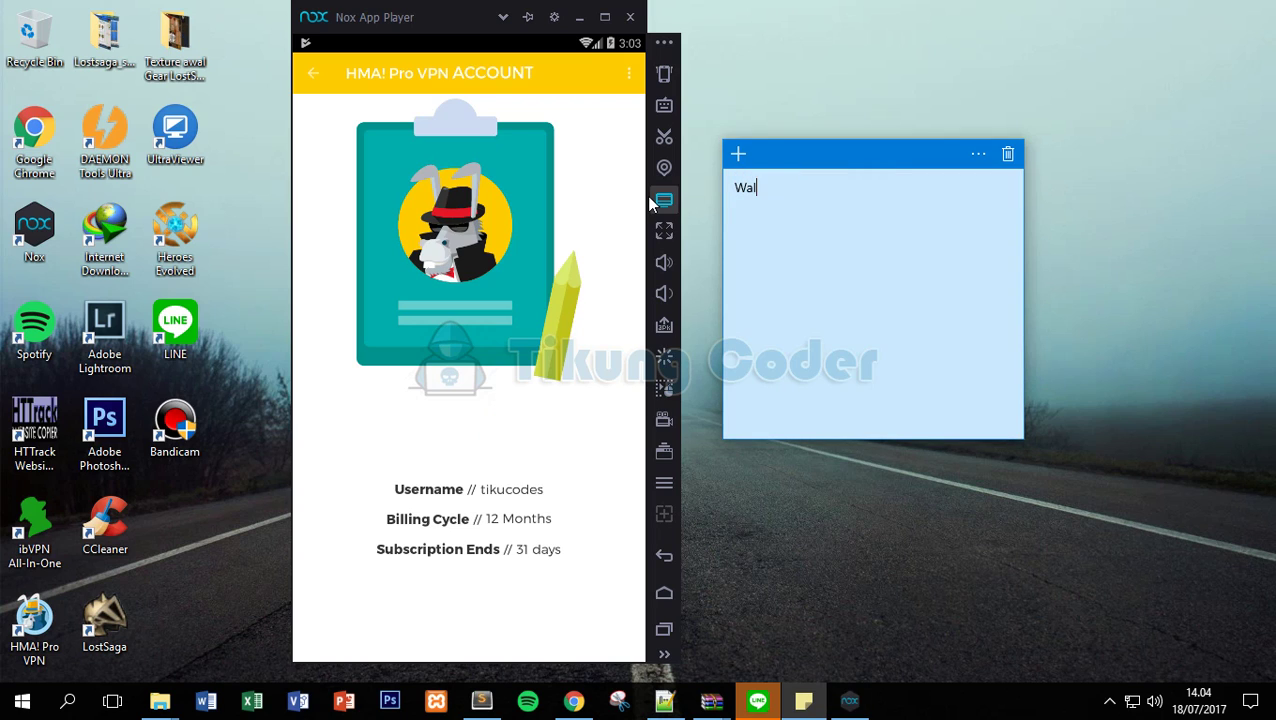
Clear the sticky note and return to HMA's DISCONNECTED main screen.
left_click(869, 206)
left_click(869, 206)
key("ctrl+a")
type("gmana ")
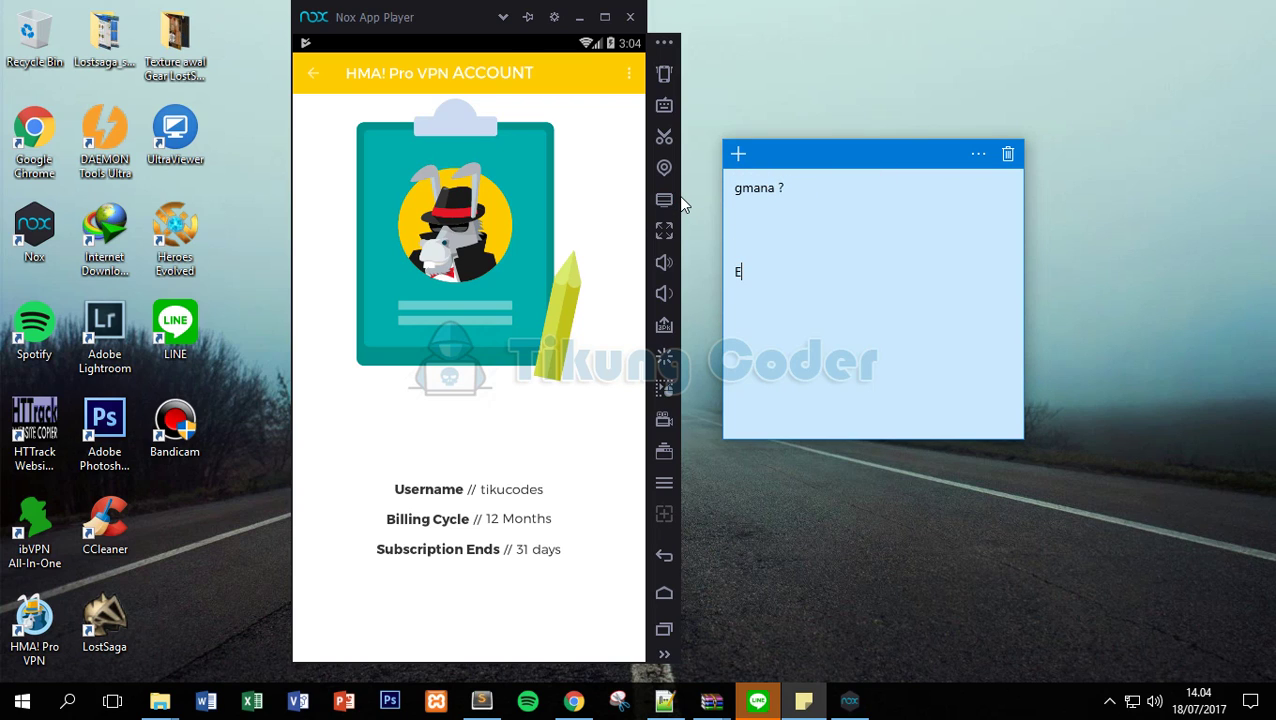
type(" KA")
type("hwhwh")
key("ctrl+a")
key("BackSpace")
left_click(310, 78)
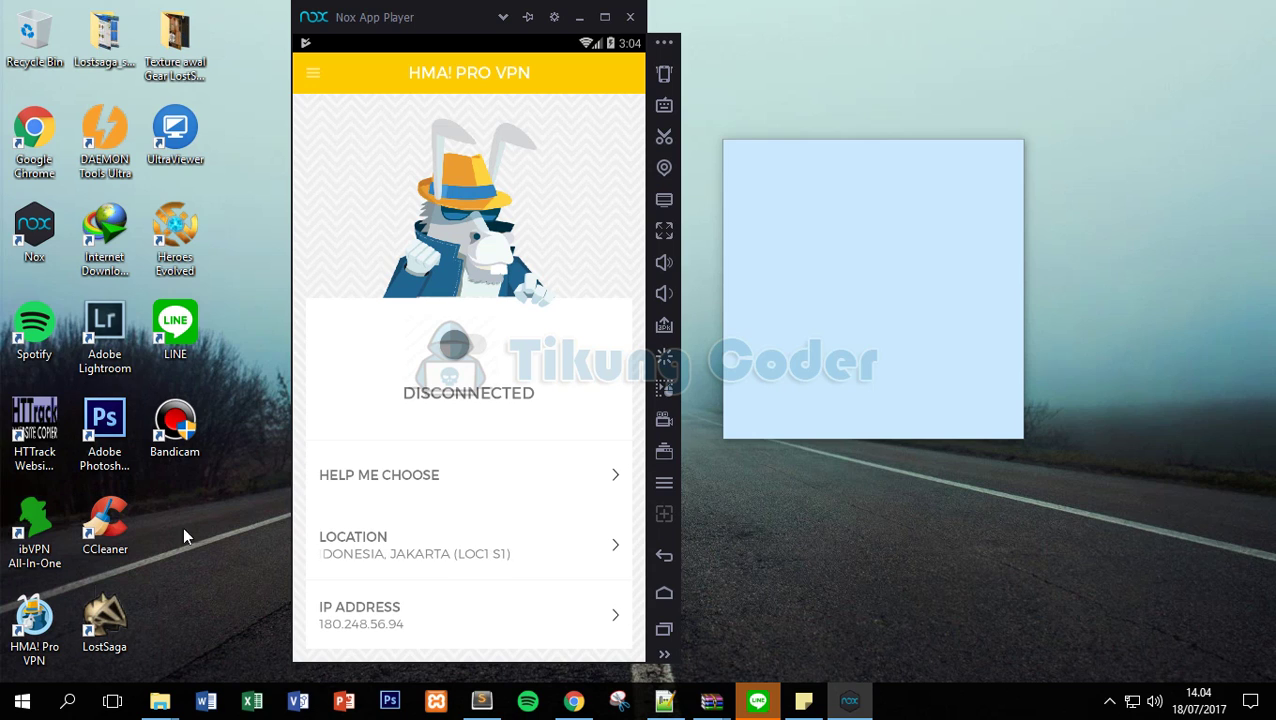
Launch the Windows HMA! Pro VPN client and browse the emulator's server location list.
double_click(58, 632)
left_click_drag(400, 21, 185, 518)
left_click(125, 120)
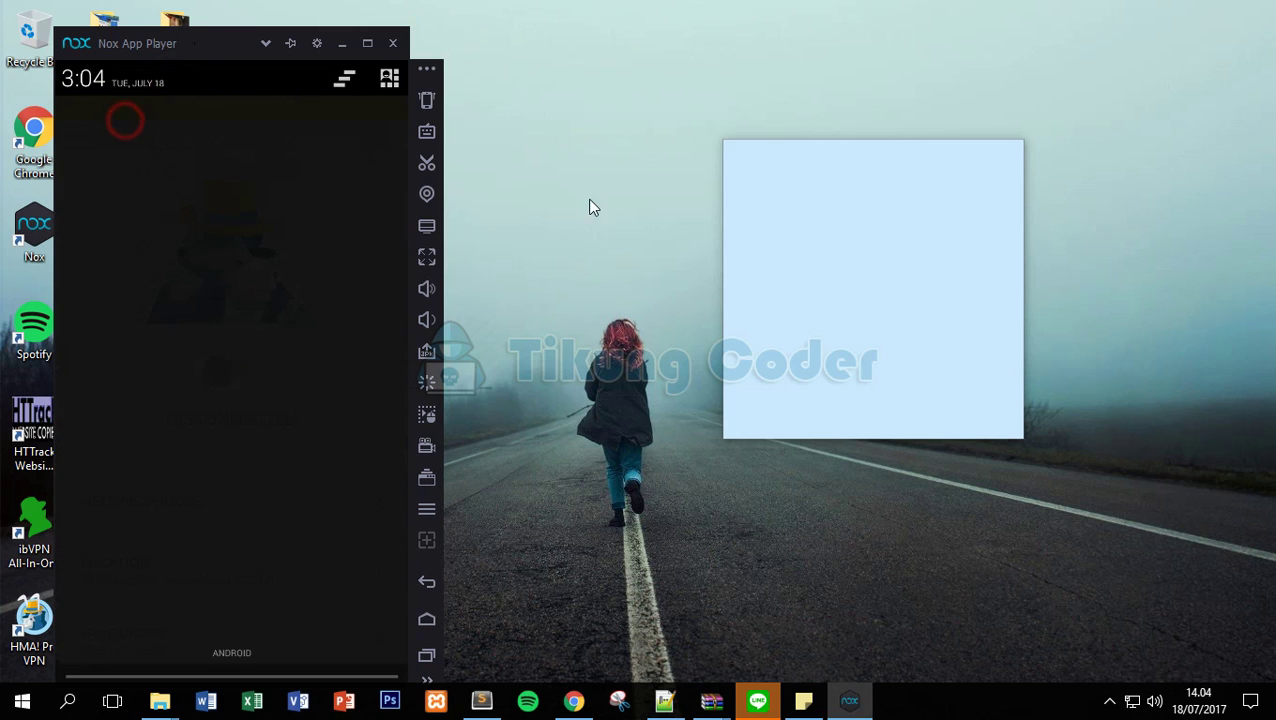
left_click(297, 582)
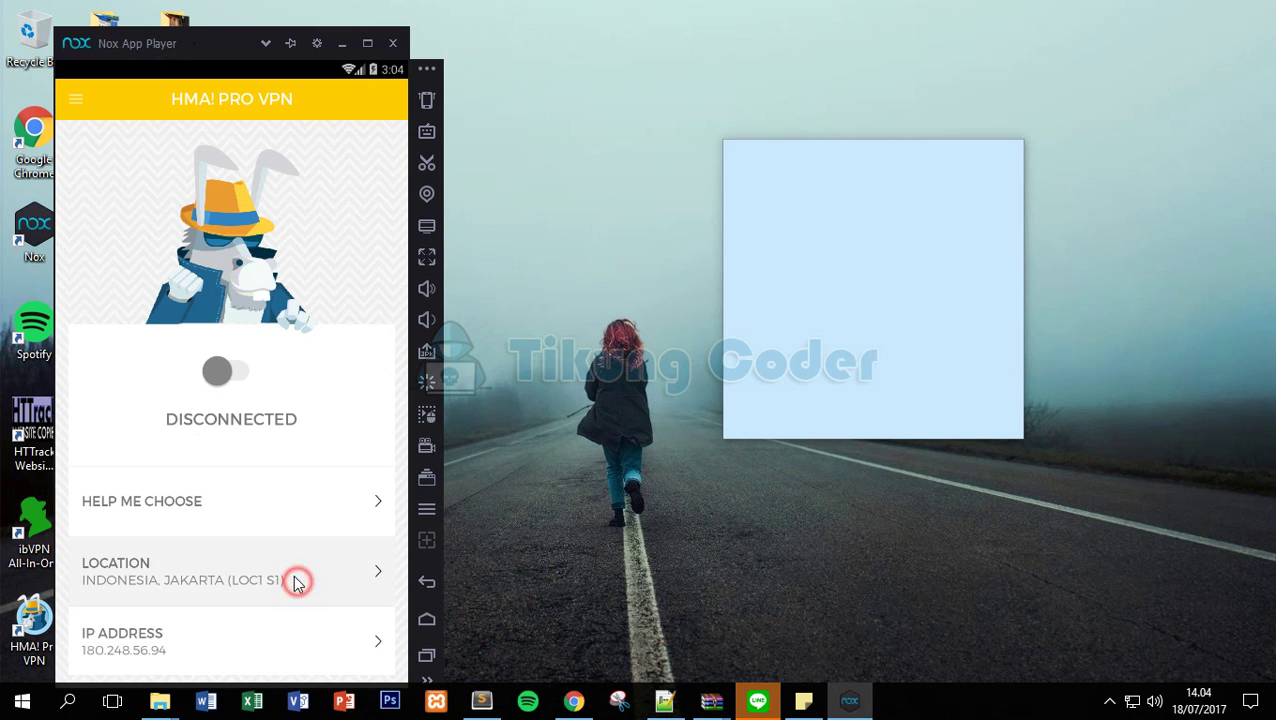
left_click_drag(268, 541, 279, 179)
Close Nox App Player with OK and move the sticky note down-left.
left_click(392, 44)
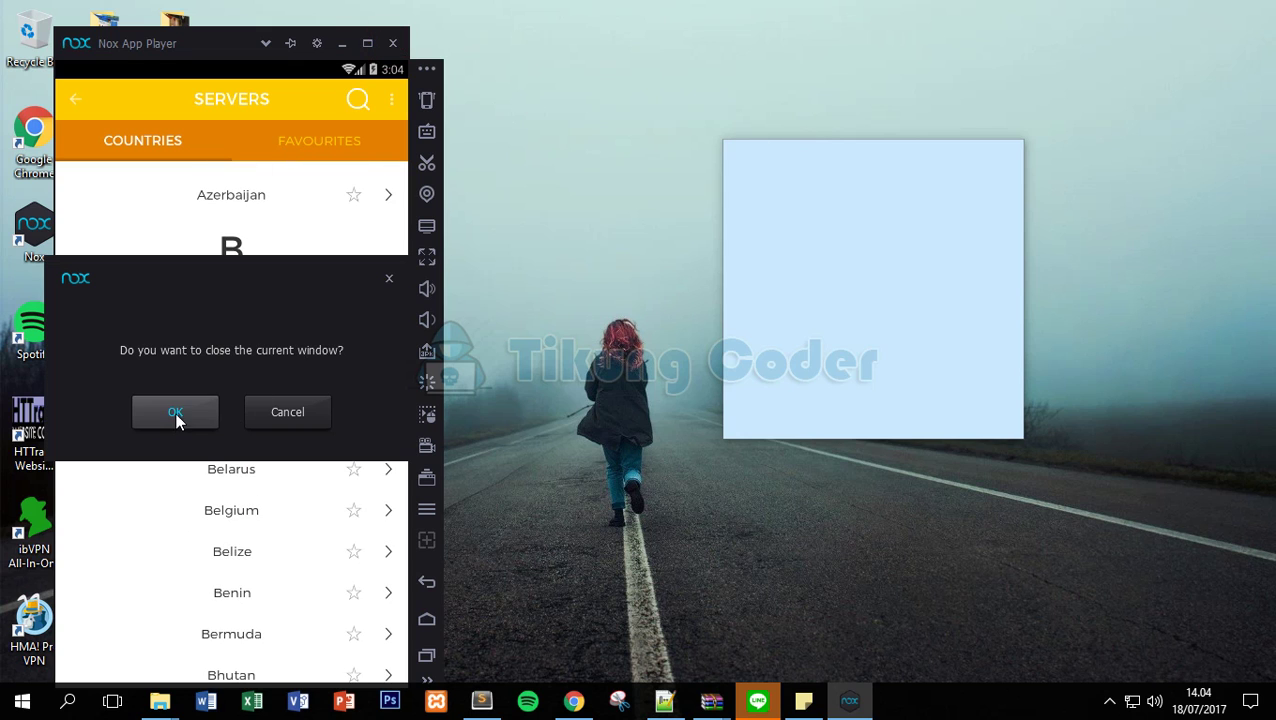
left_click(176, 419)
left_click_drag(820, 150, 316, 120)
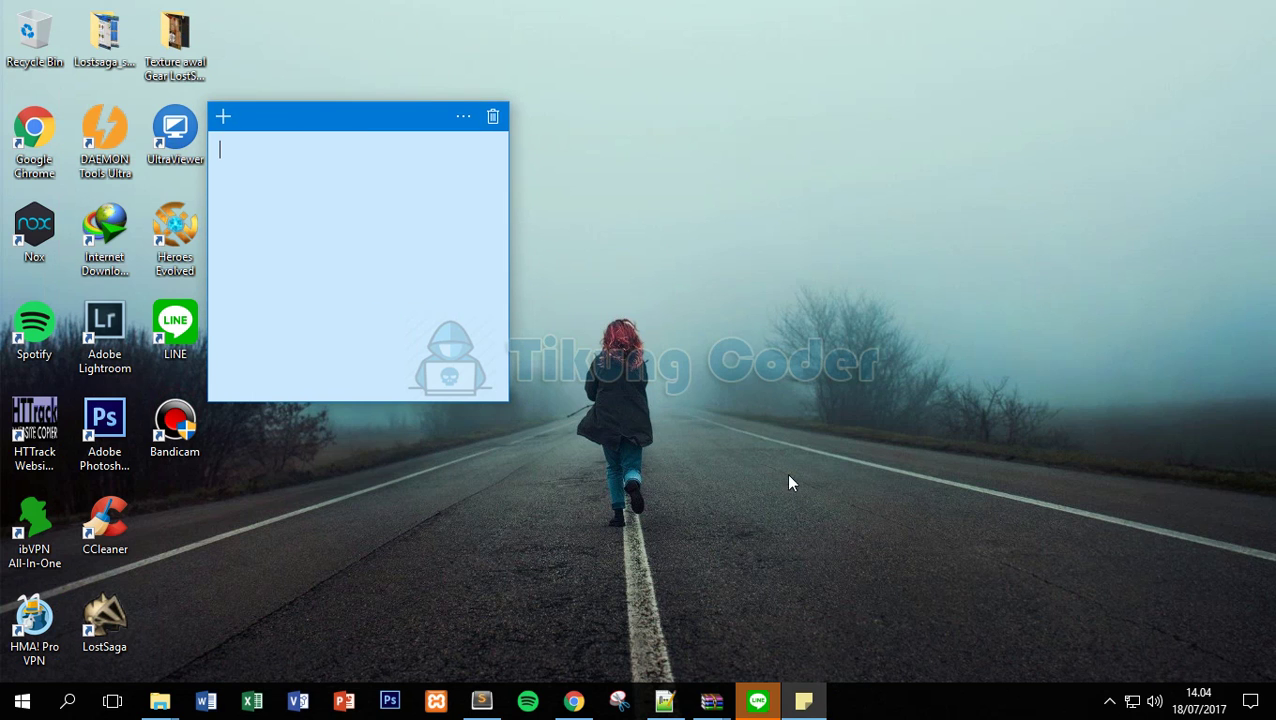
left_click(689, 242)
left_click_drag(310, 112, 229, 152)
Write 'login kan di windows' in the sticky note.
left_click(239, 248)
type("kita coba di wi")
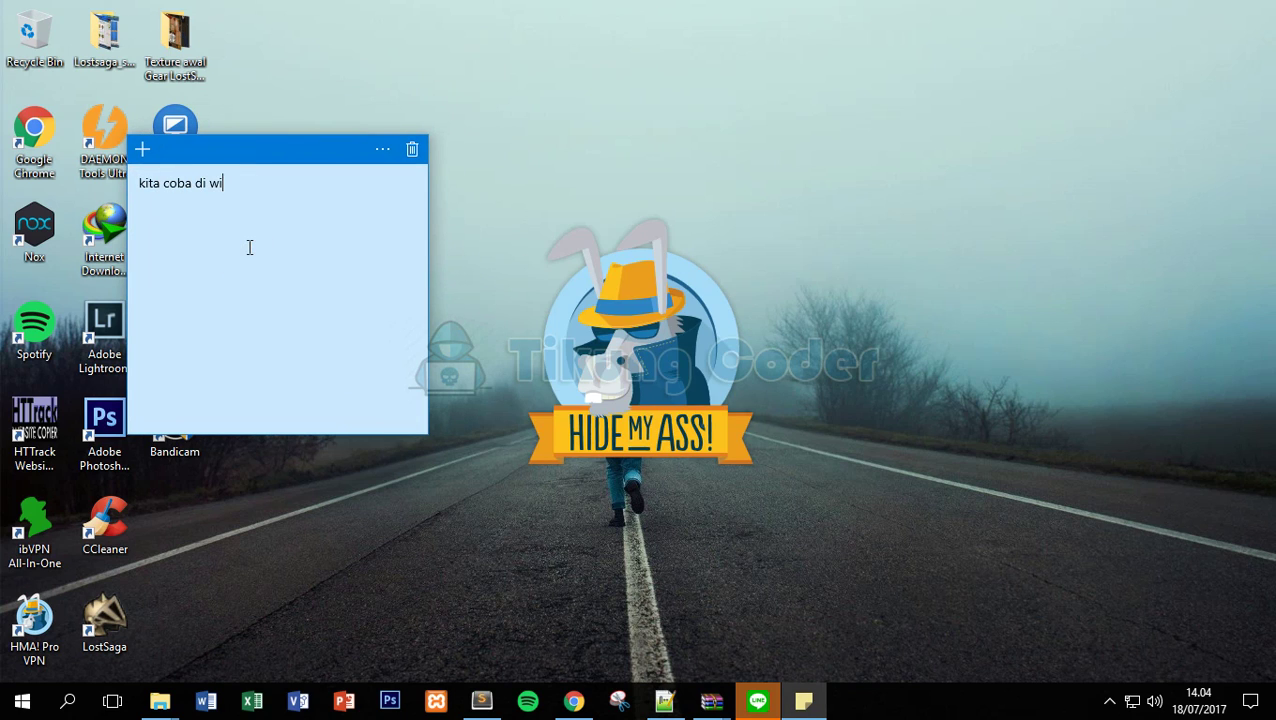
type("ndow")
key("BackSpace")
key("BackSpace")
key("BackSpace")
key("BackSpace")
key("BackSpace")
key("BackSpace")
key("BackSpace")
key("BackSpace")
key("BackSpace")
key("BackSpace")
key("BackSpace")
type("login kan di ")
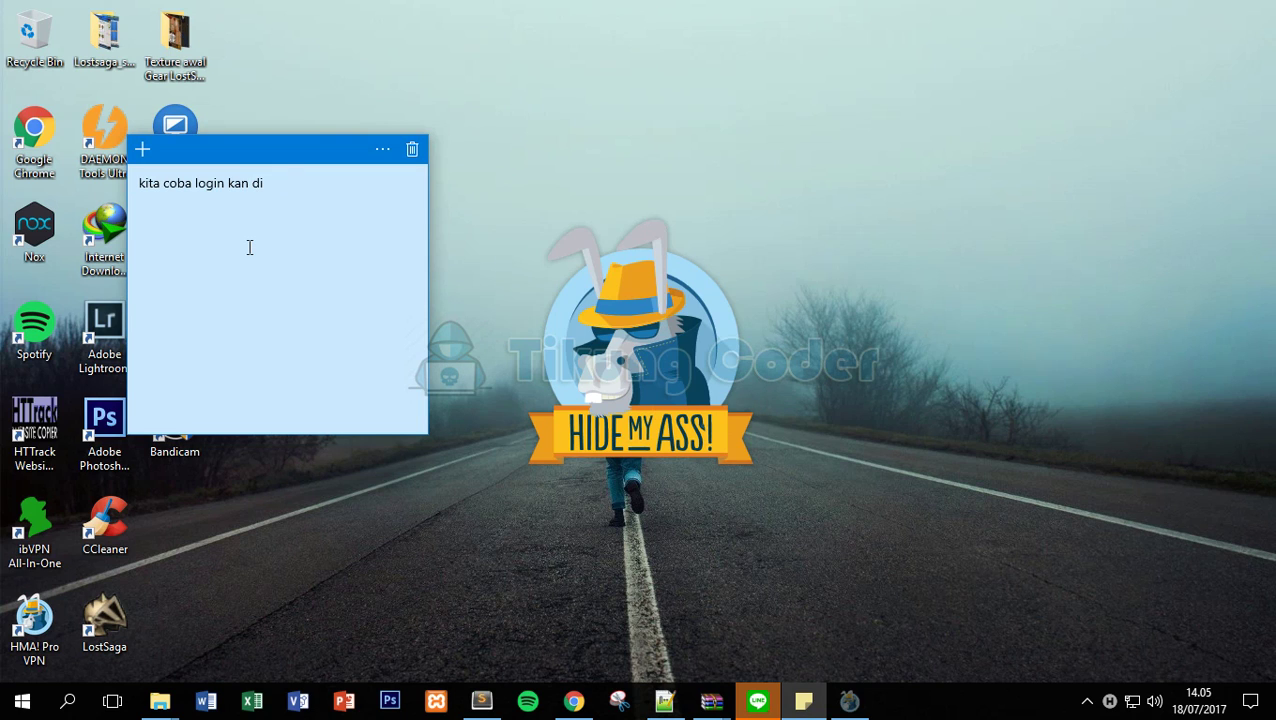
type("windows")
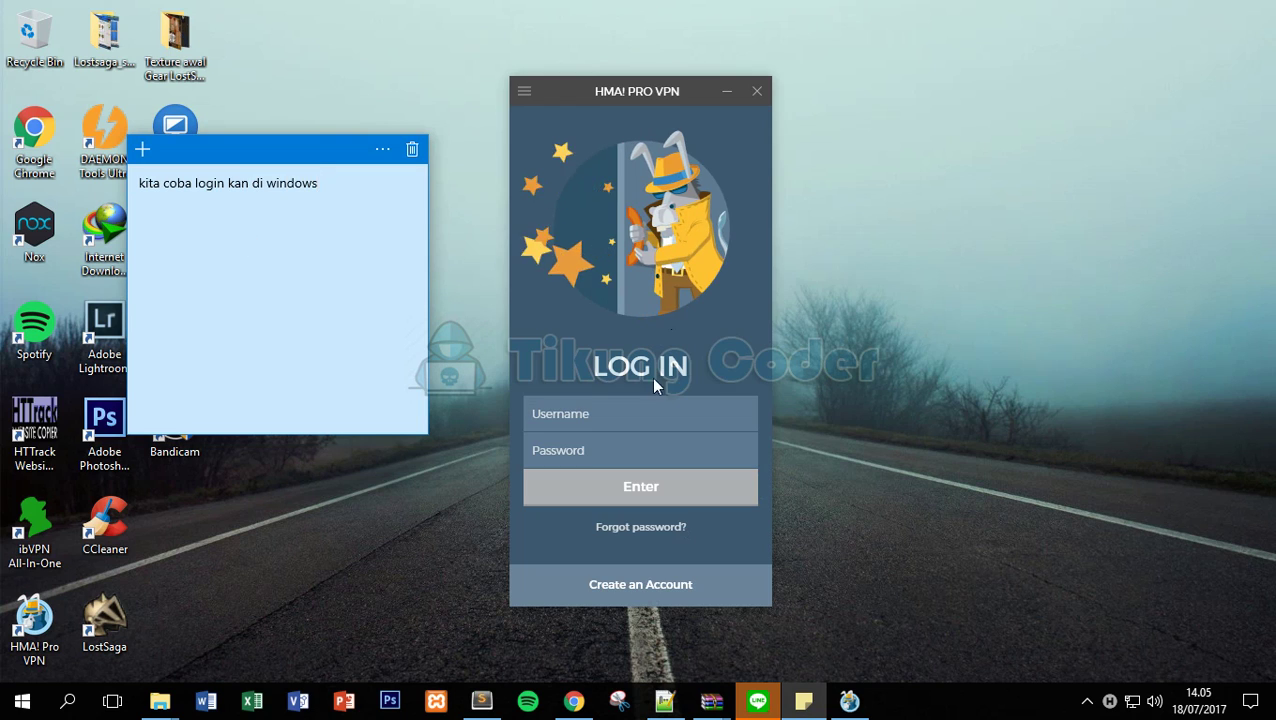
Log in to the Windows HMA client with the account username and password.
left_click(621, 415)
type("tiku")
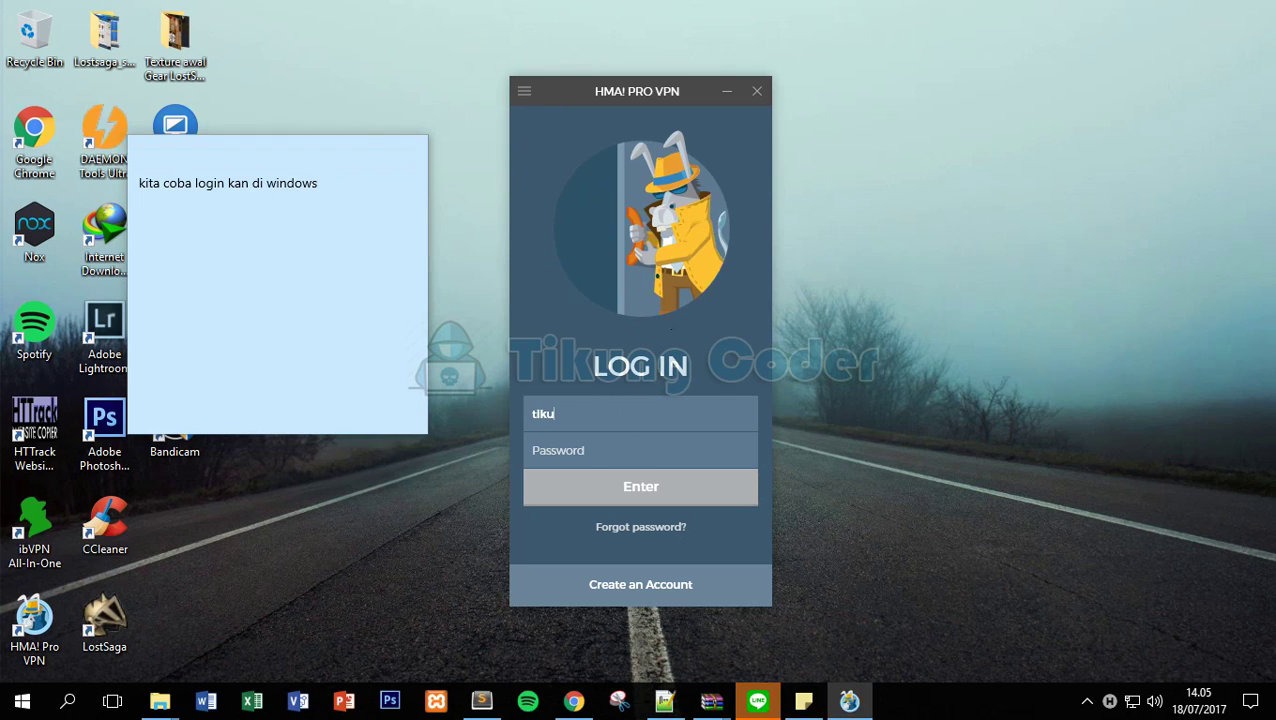
type("ngcodes")
key("Tab")
type("••••••••")
left_click(670, 488)
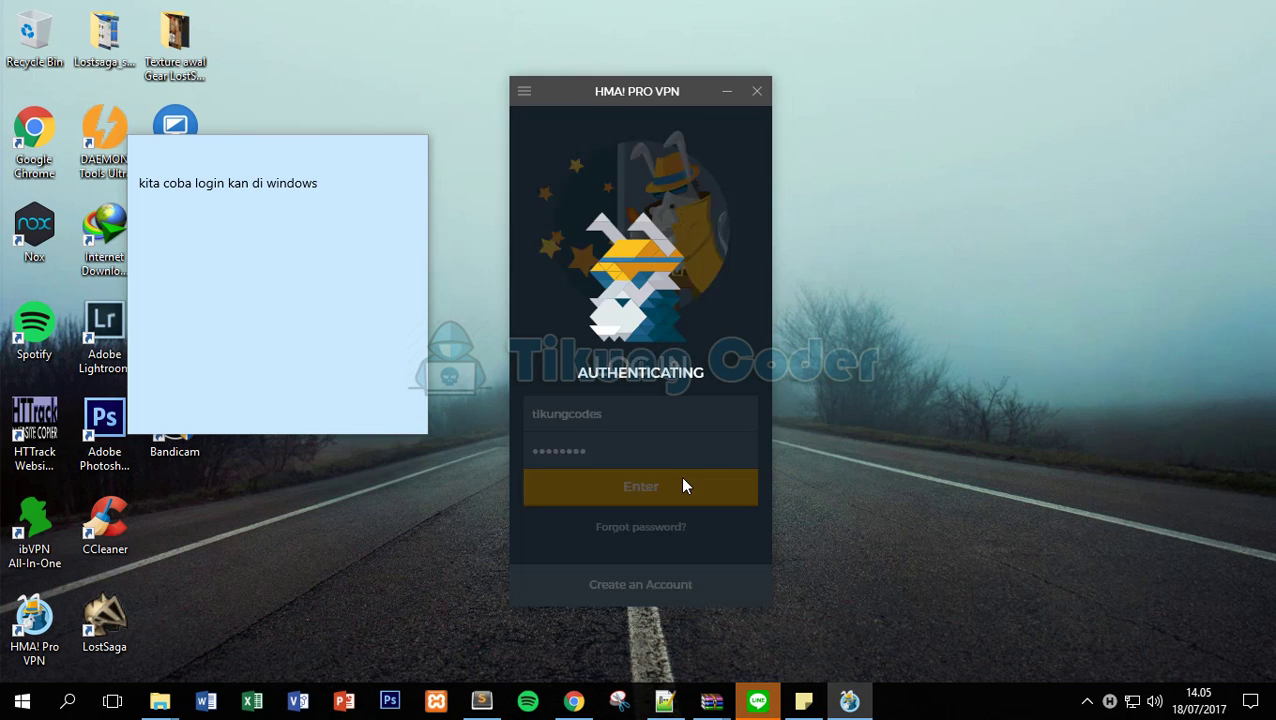
Move the VPN window, refresh the desktop, and retry the failed login connection.
triple_click(305, 180)
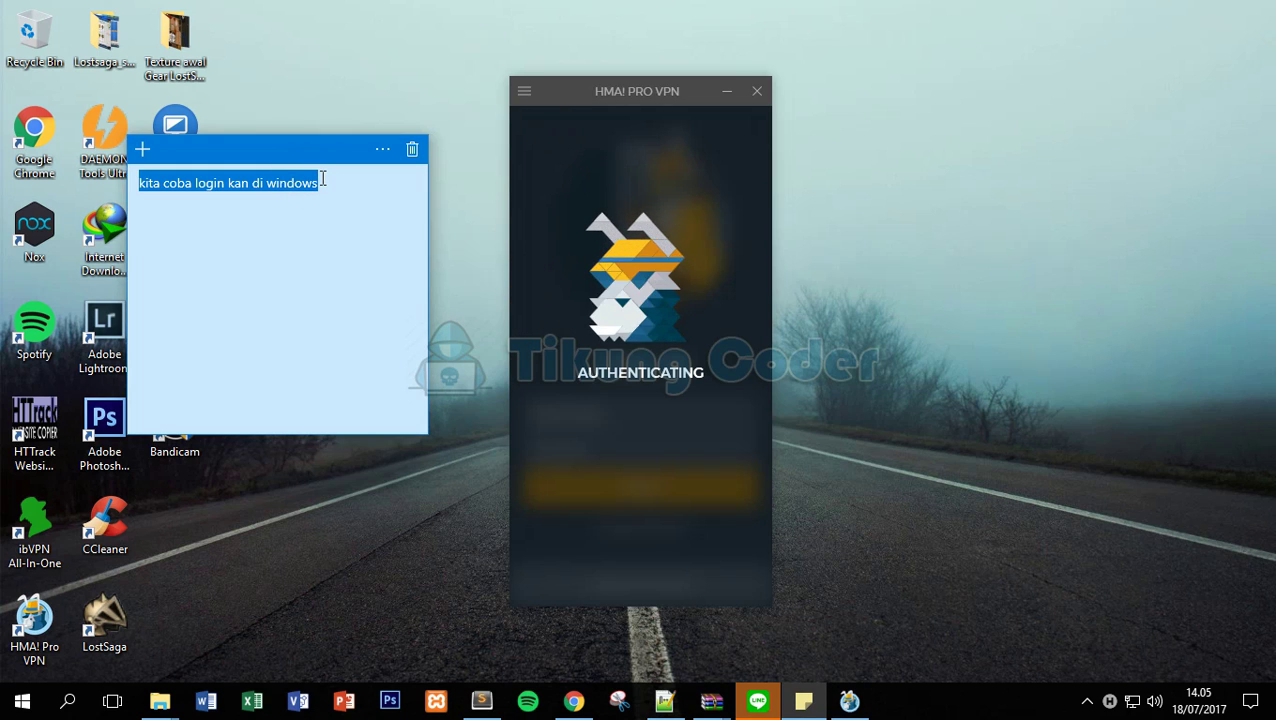
left_click(330, 230)
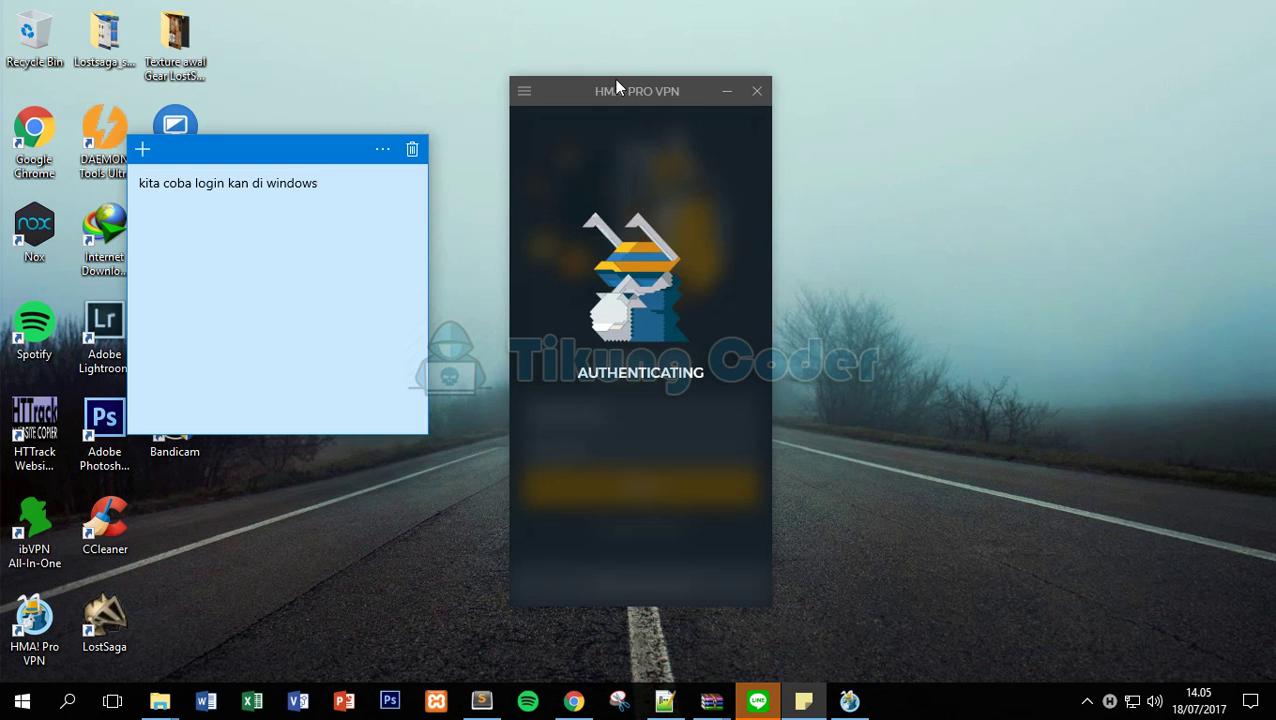
left_click_drag(614, 79, 575, 70)
right_click(837, 159)
left_click(874, 211)
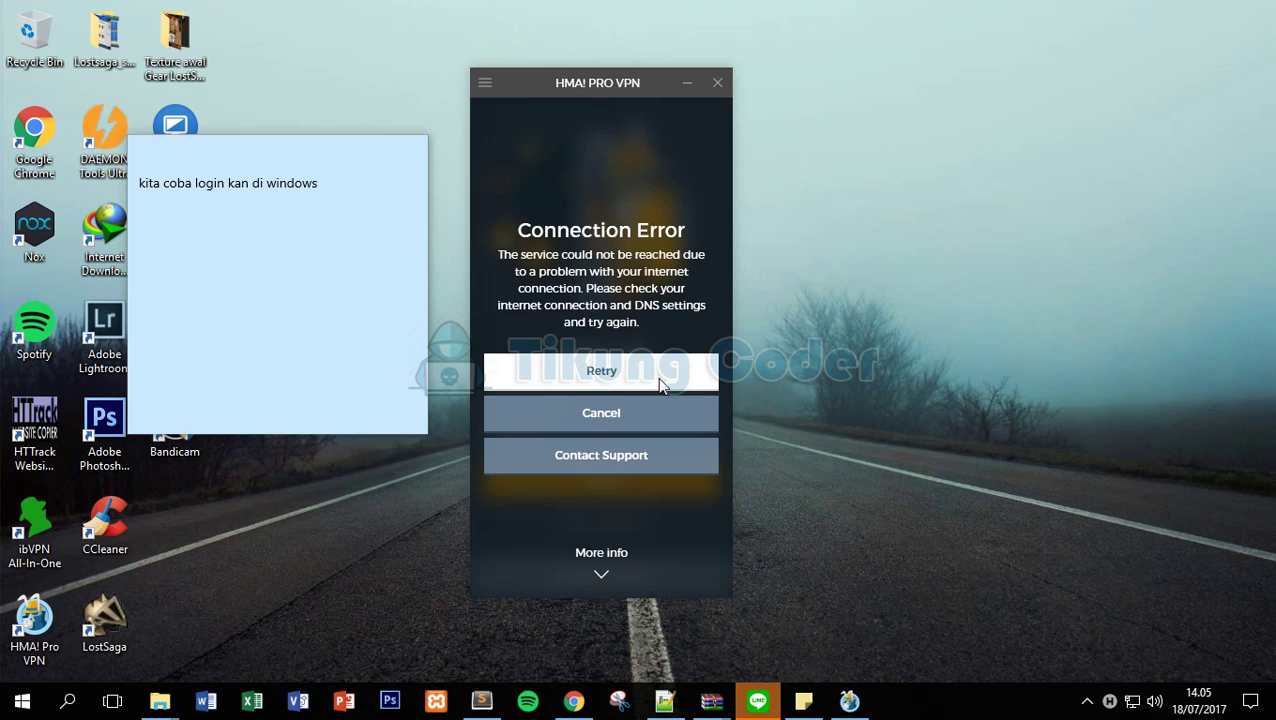
left_click(660, 384)
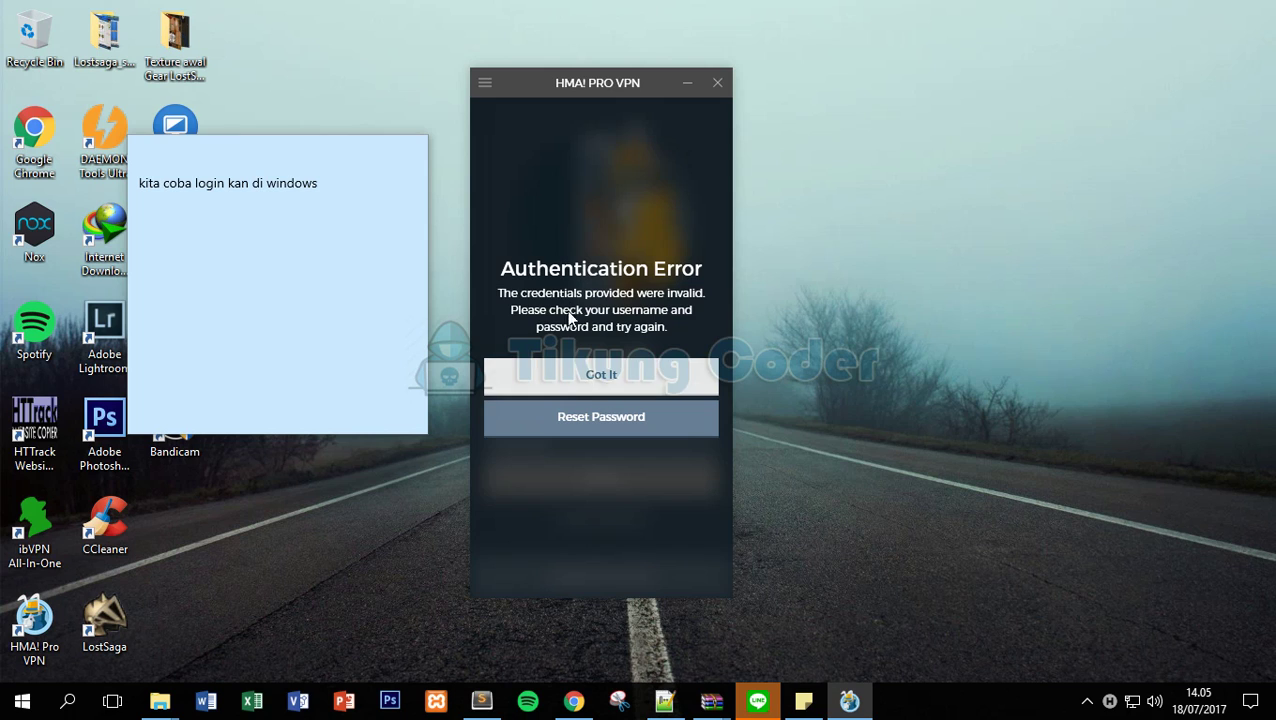
Dismiss the credential errors, re-enter a different username and password, and resubmit the login.
left_click(567, 373)
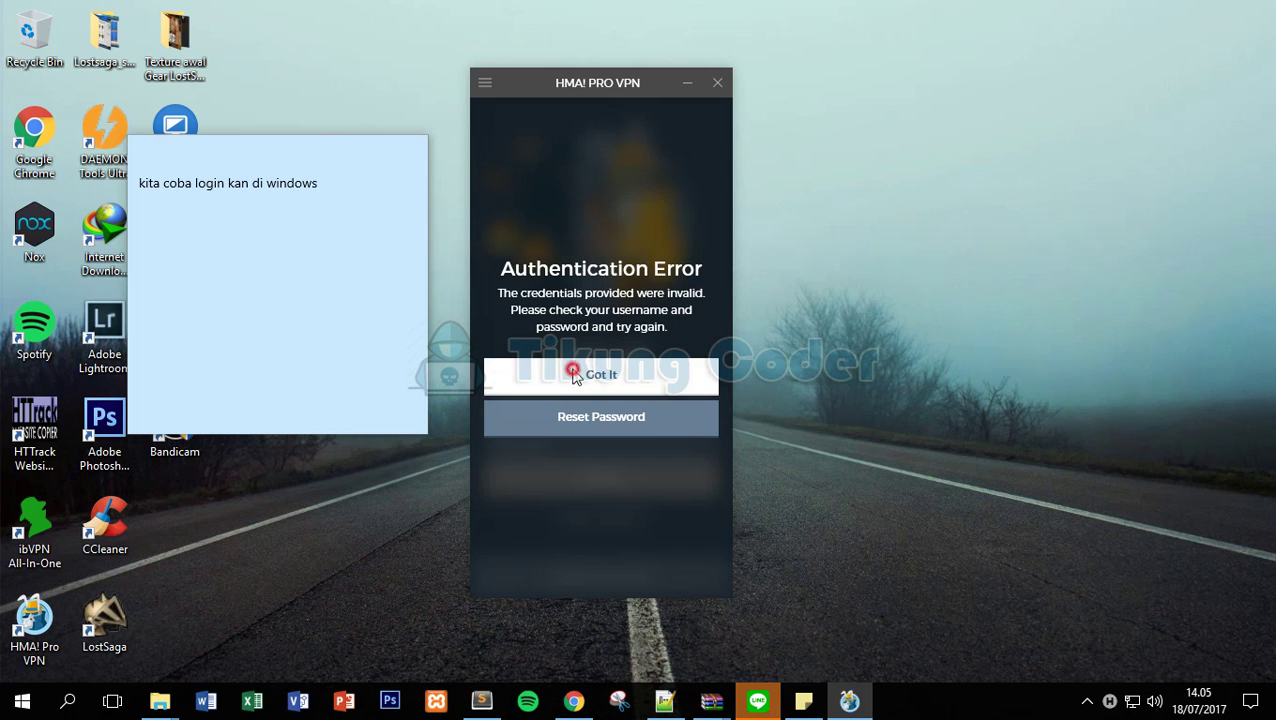
left_click(571, 404)
double_click(573, 403)
type("ardyjoo")
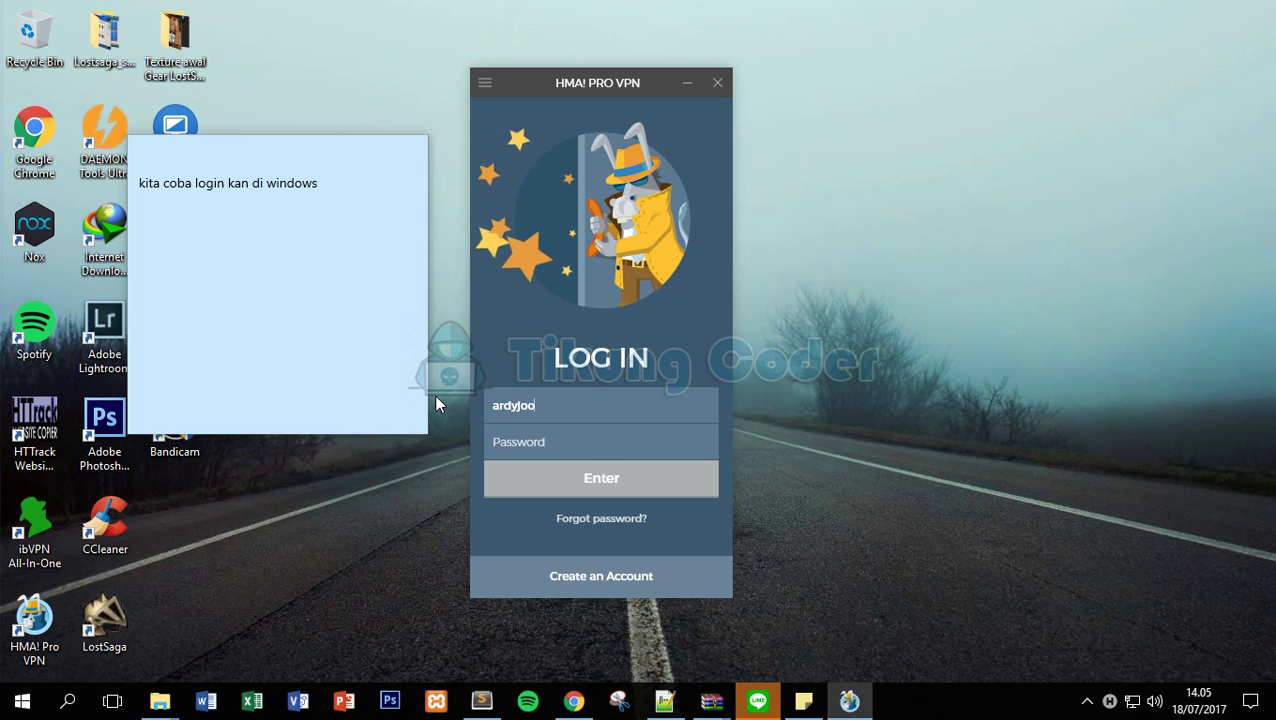
left_click(590, 404)
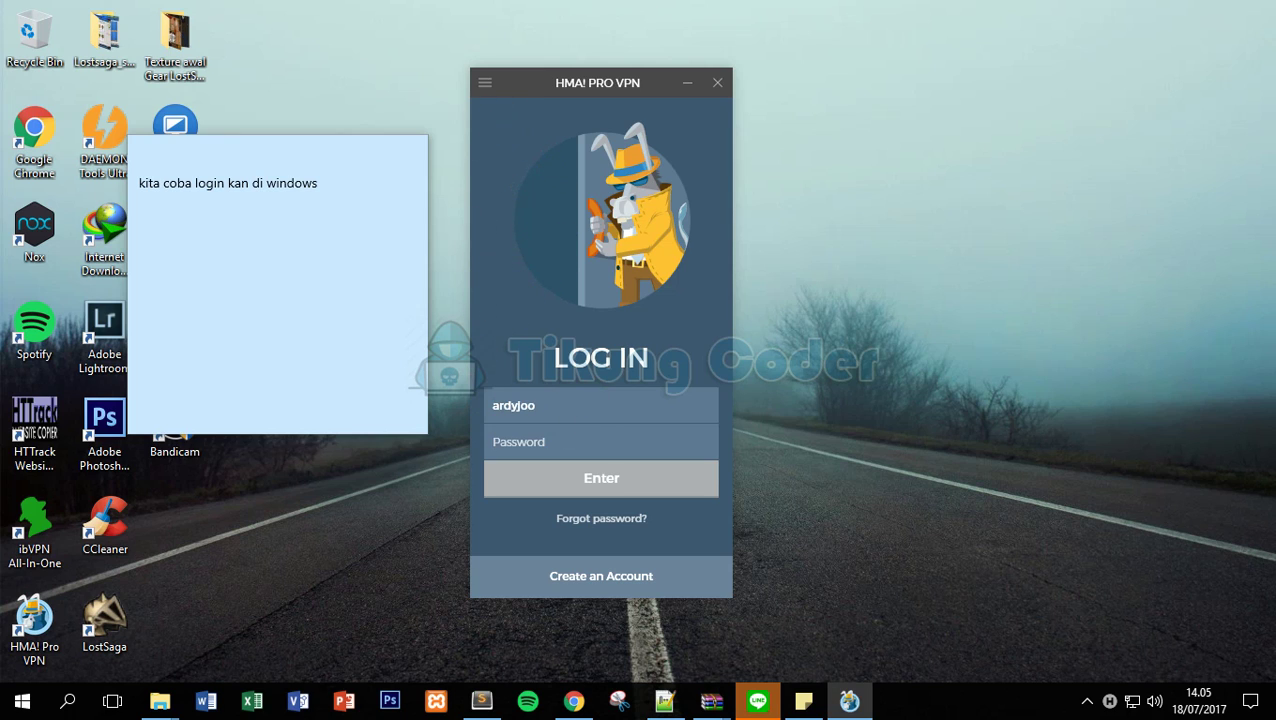
type("******")
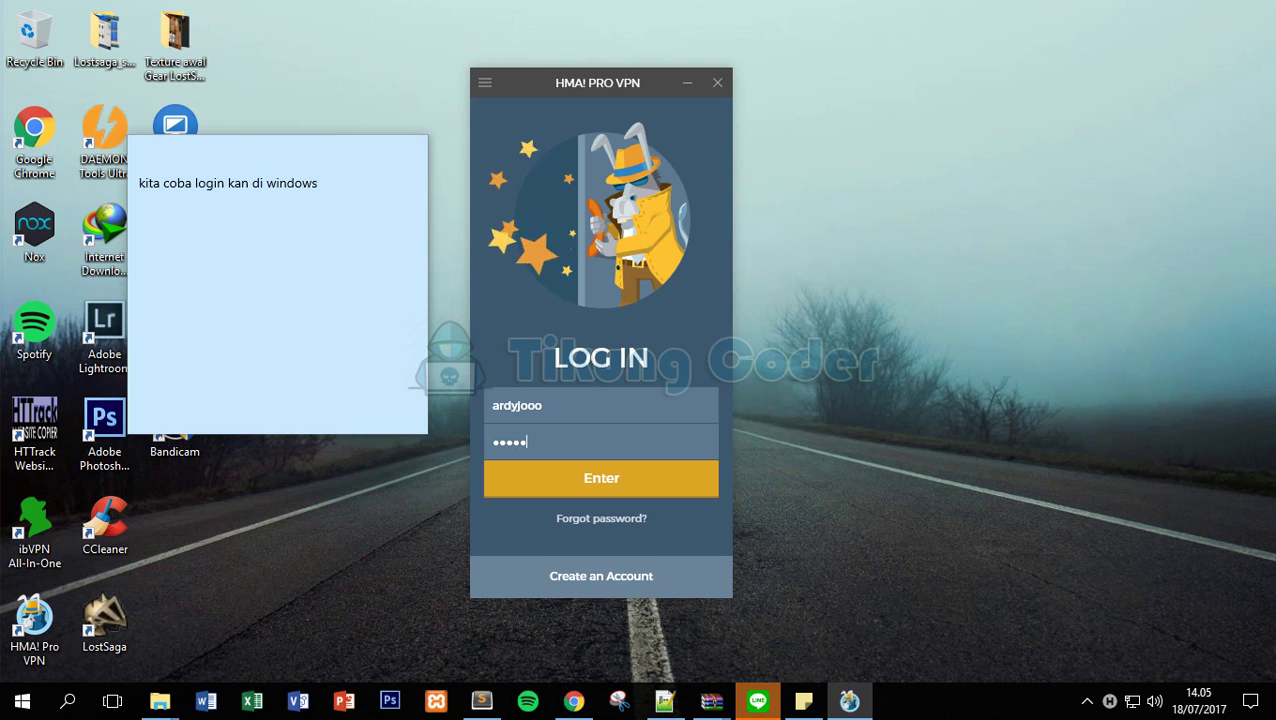
key("Return")
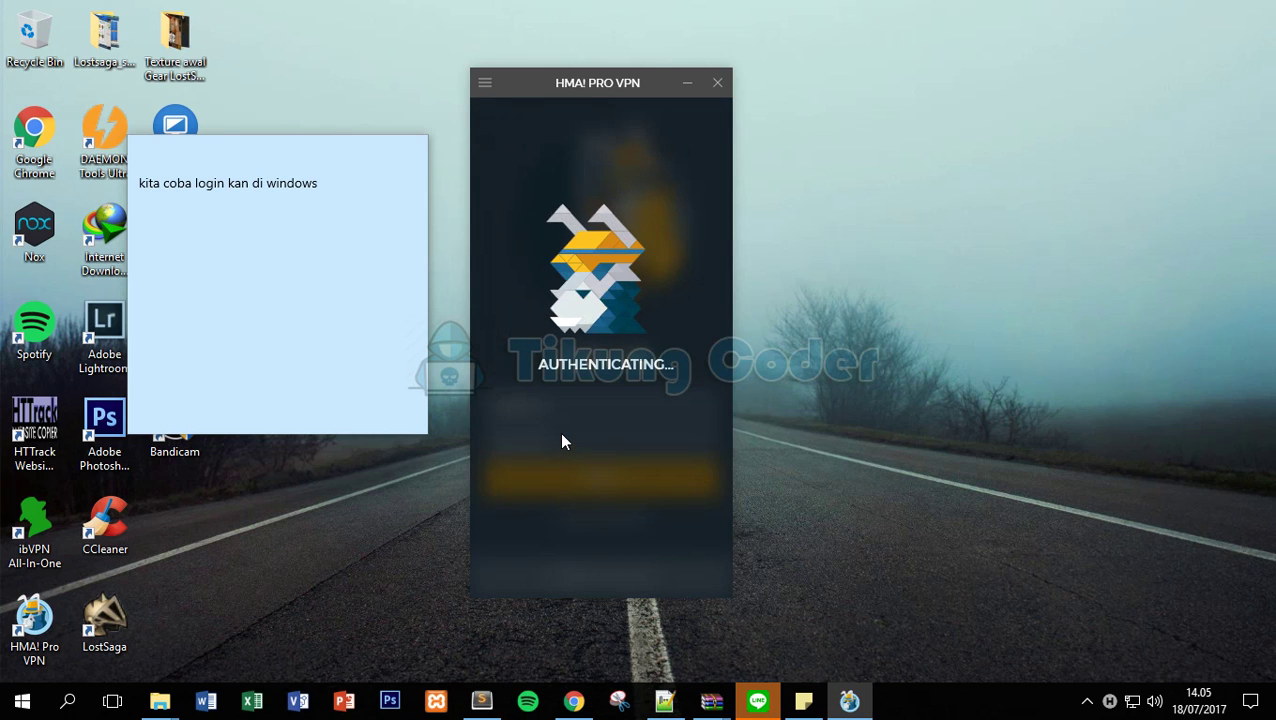
left_click(595, 384)
type("**")
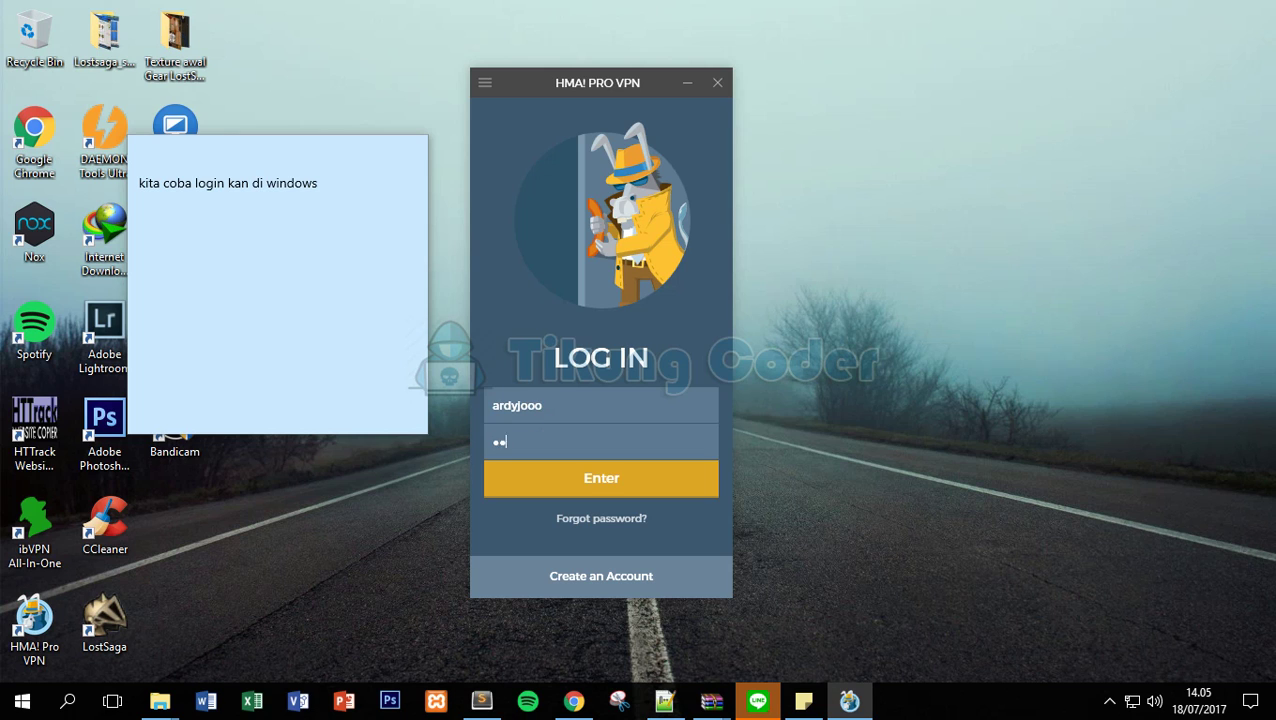
type("***")
left_click(595, 476)
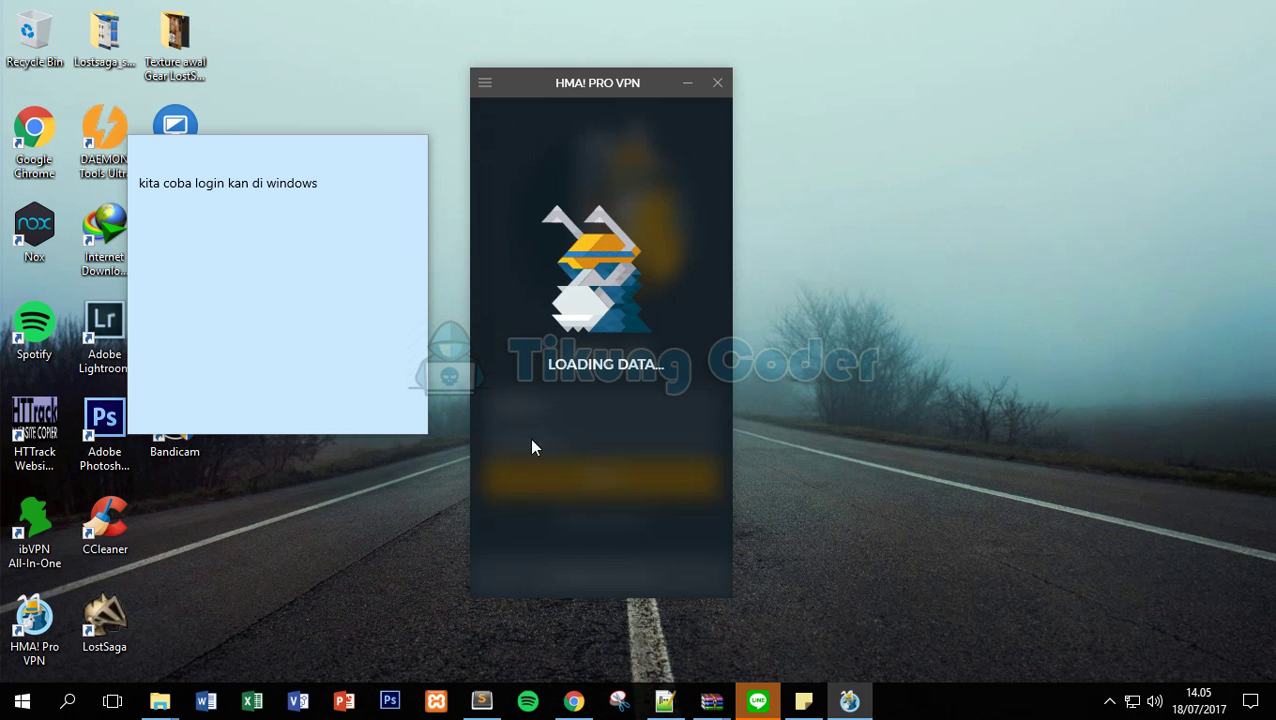
Open the ACCOUNT page from the HMA client's menu to show the 12 Months plan.
left_click_drag(591, 88, 624, 83)
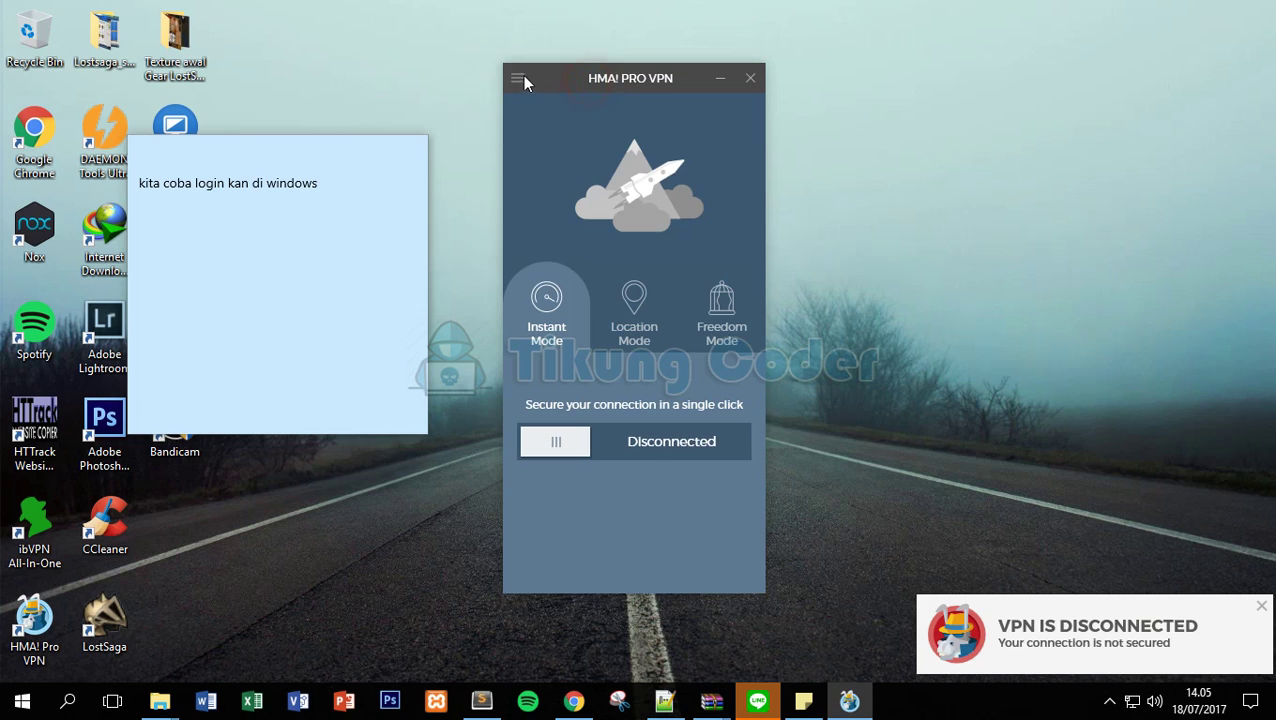
left_click(517, 79)
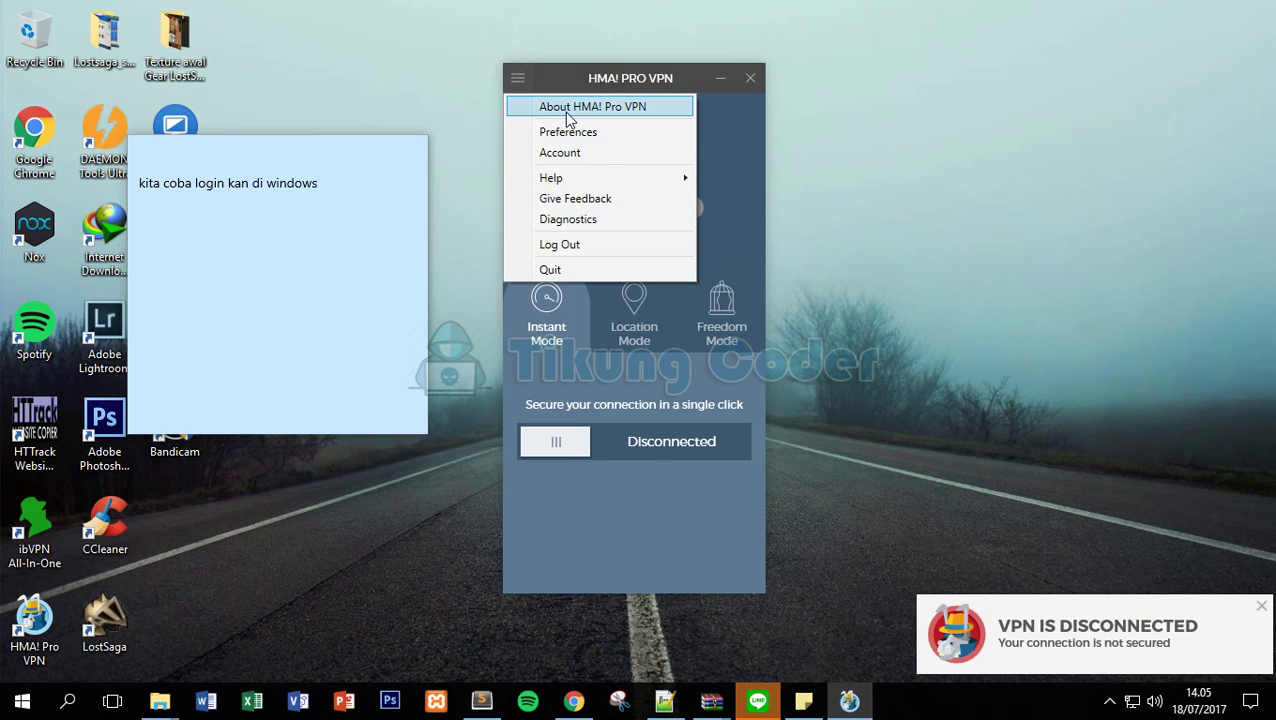
left_click(590, 152)
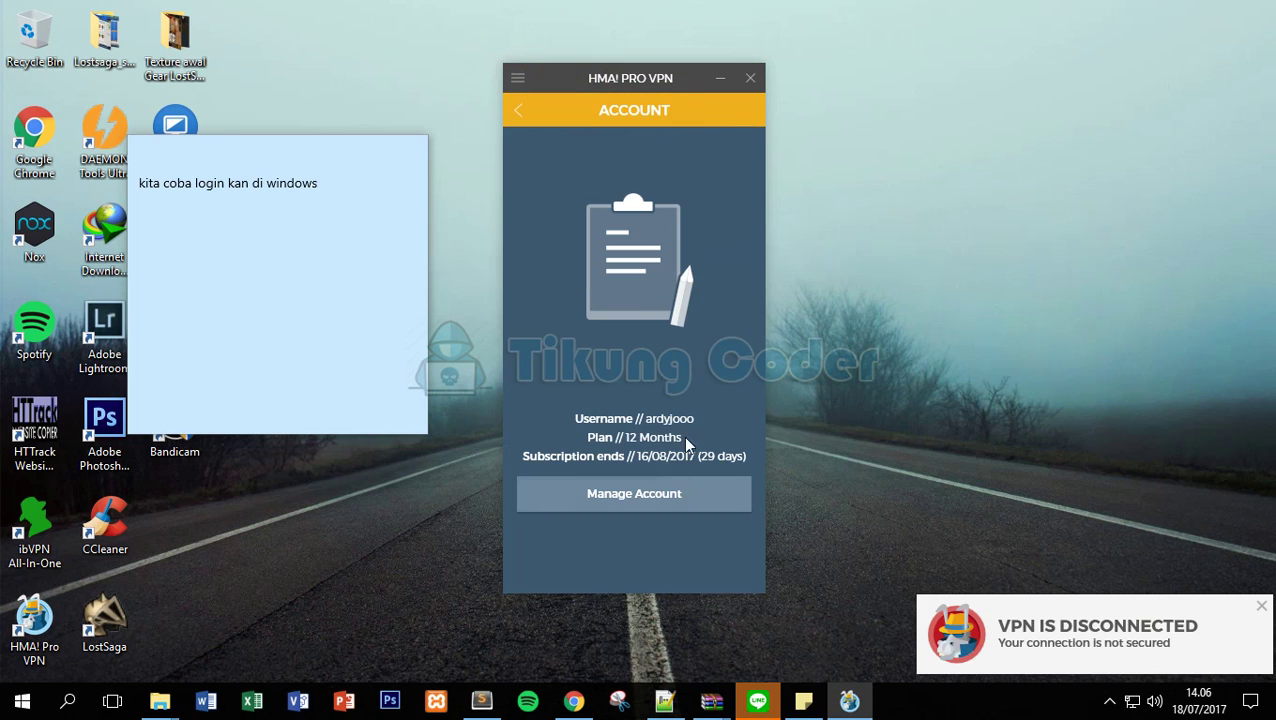
Write a closing note, ending with 'sEE U FOR NEXT VIDEO'.
left_click(350, 192)
key("ctrl+a")
type("sukses itu ")
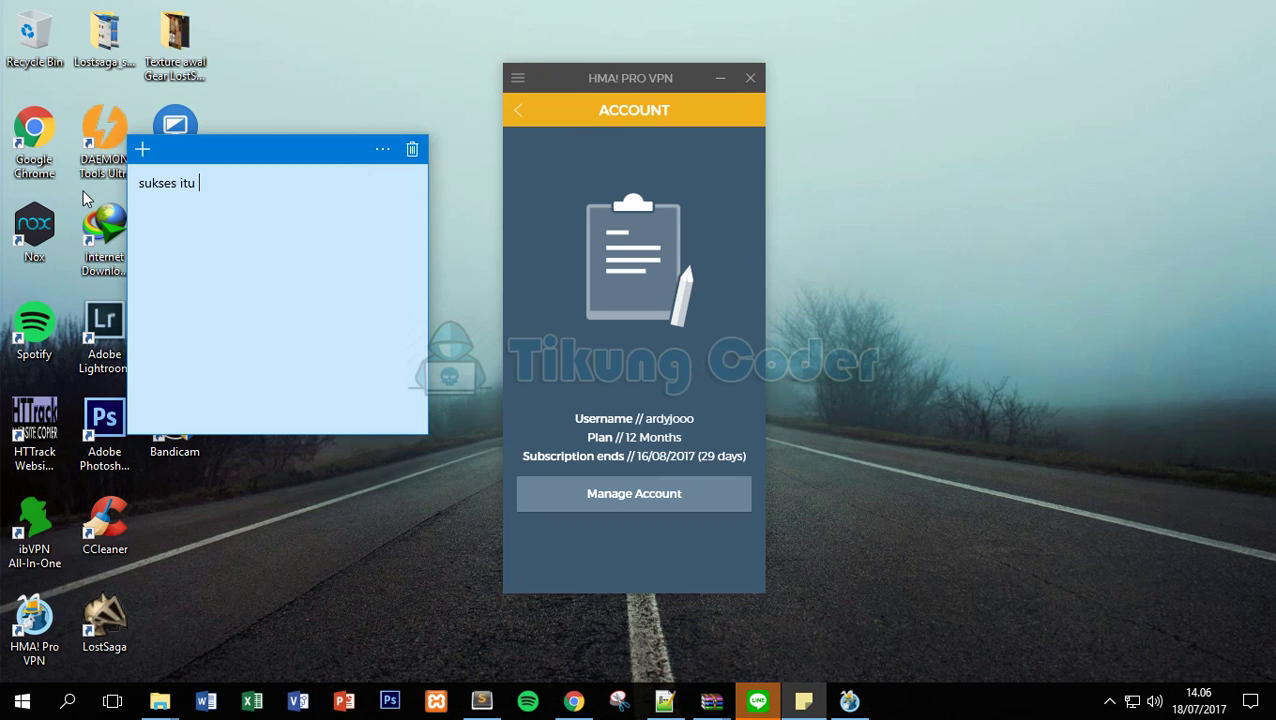
type("adalah contoh akun yang")
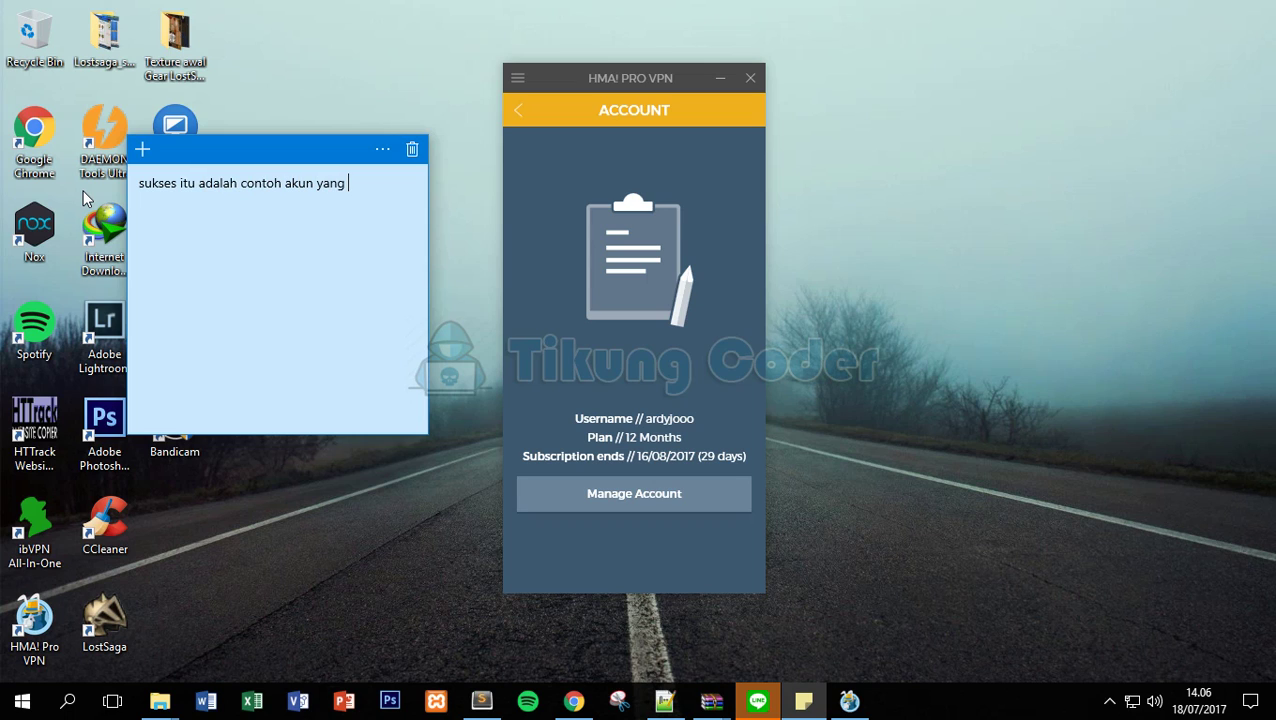
type(" saya bikin gan :) hehehe    ")
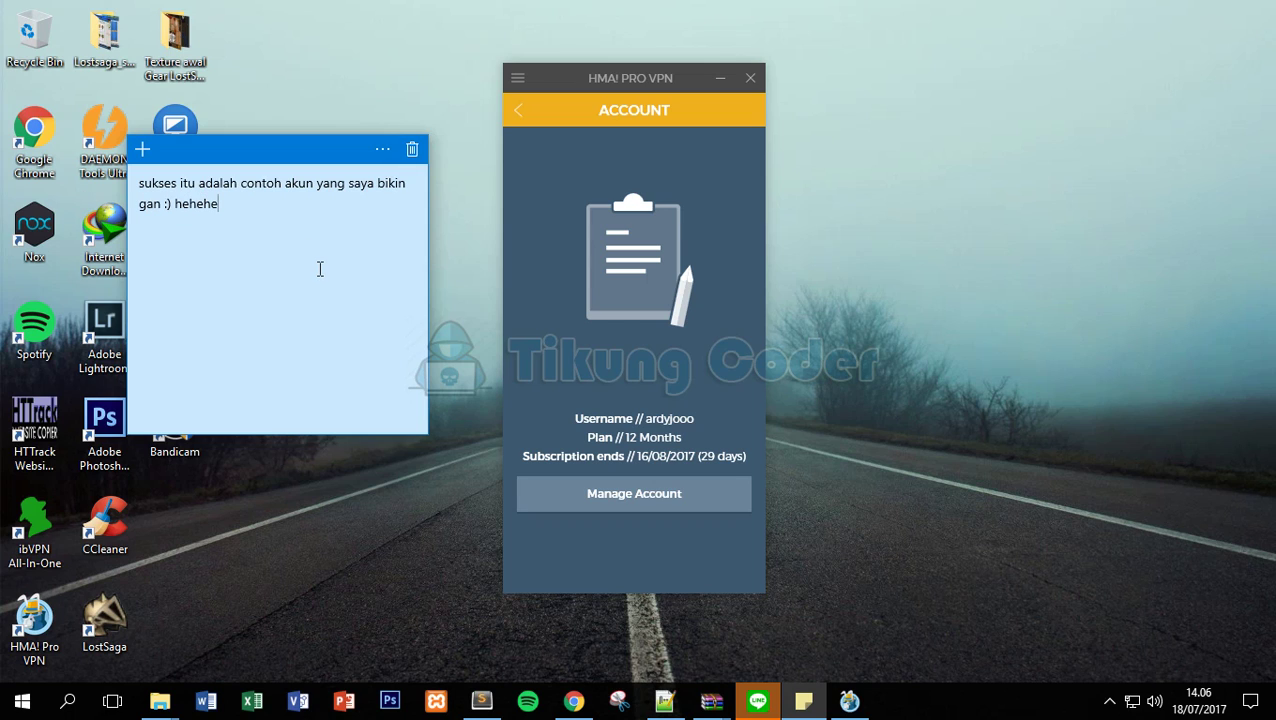
type("THANKS FOR WATCHING")
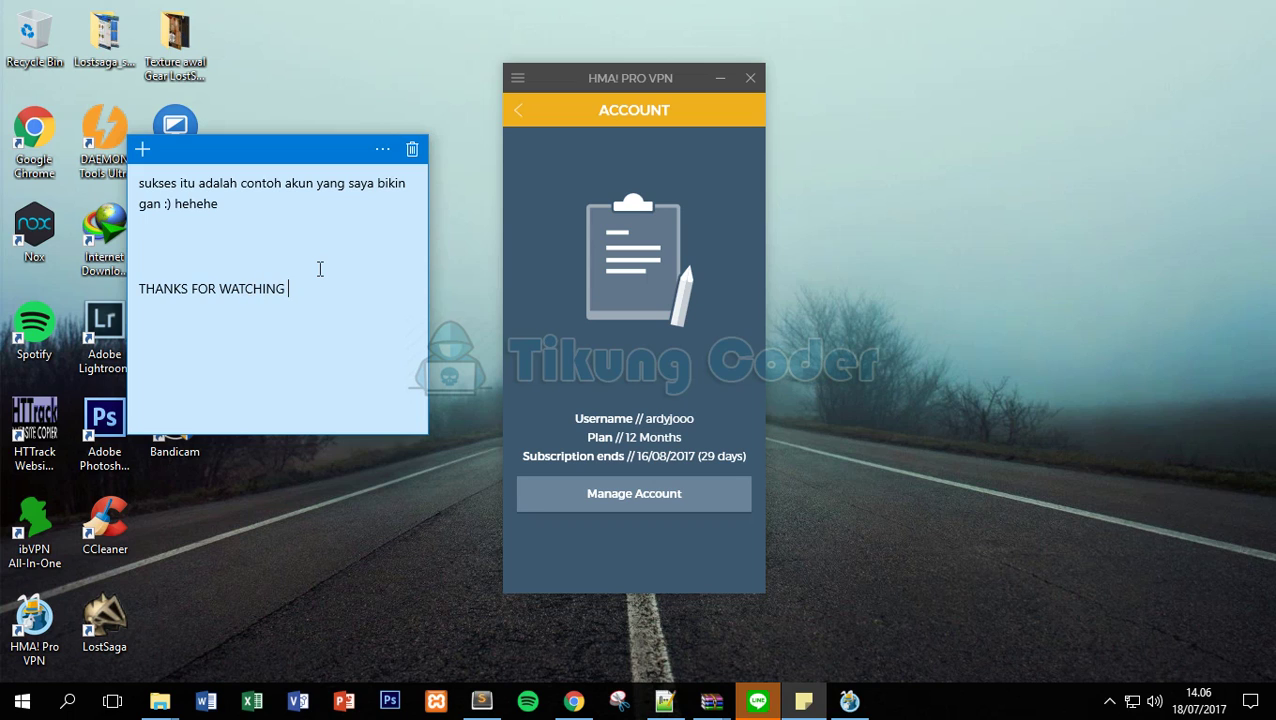
key("ctrl+a")
type("s")
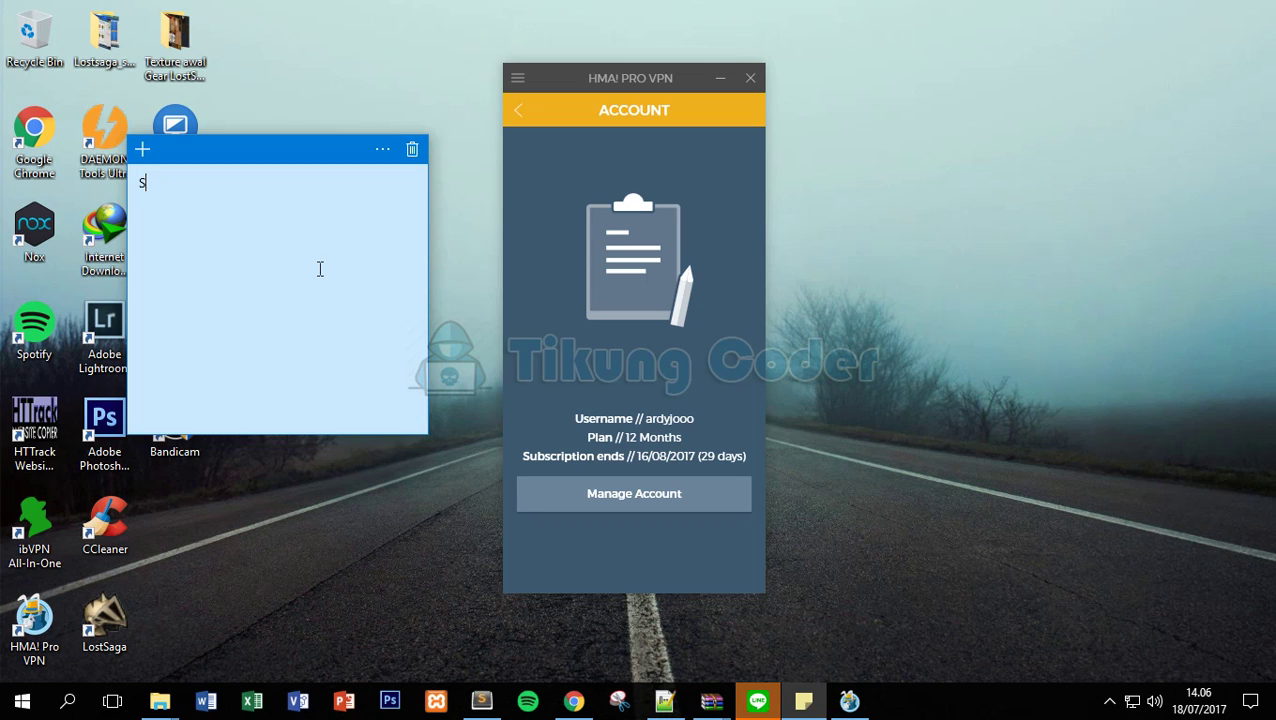
type("EE U")
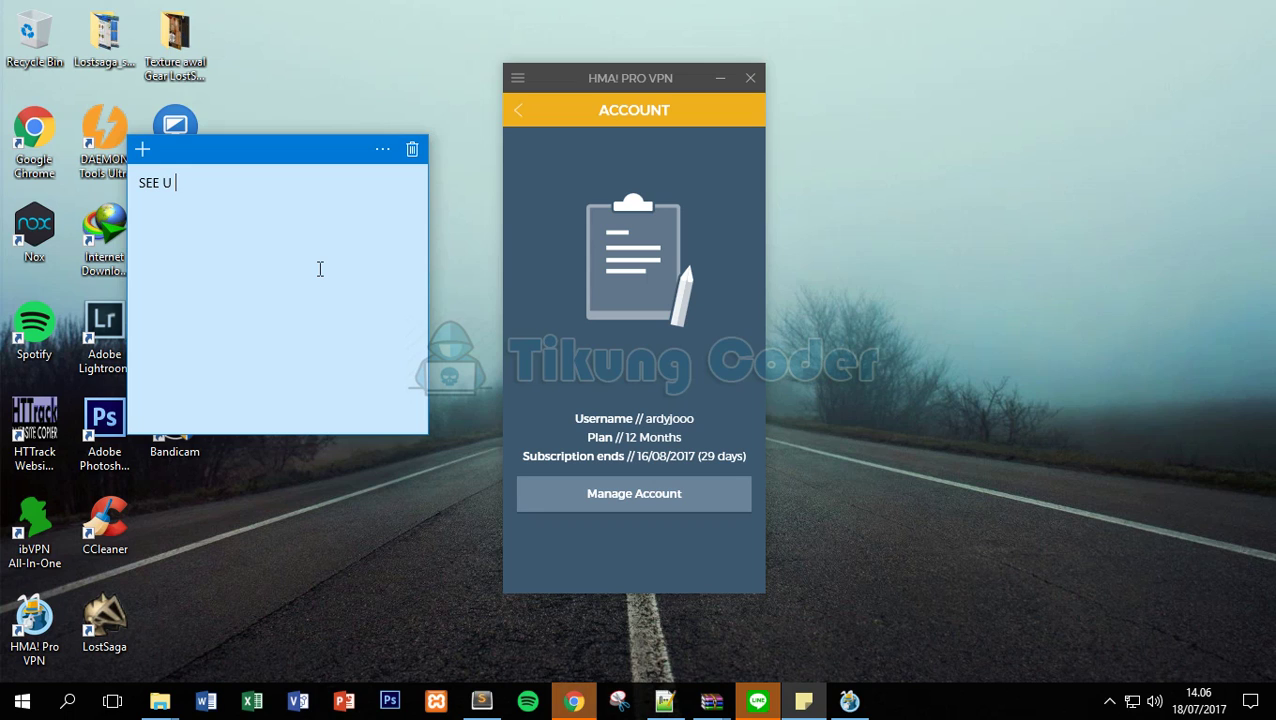
type(" FOR NEXT TUK")
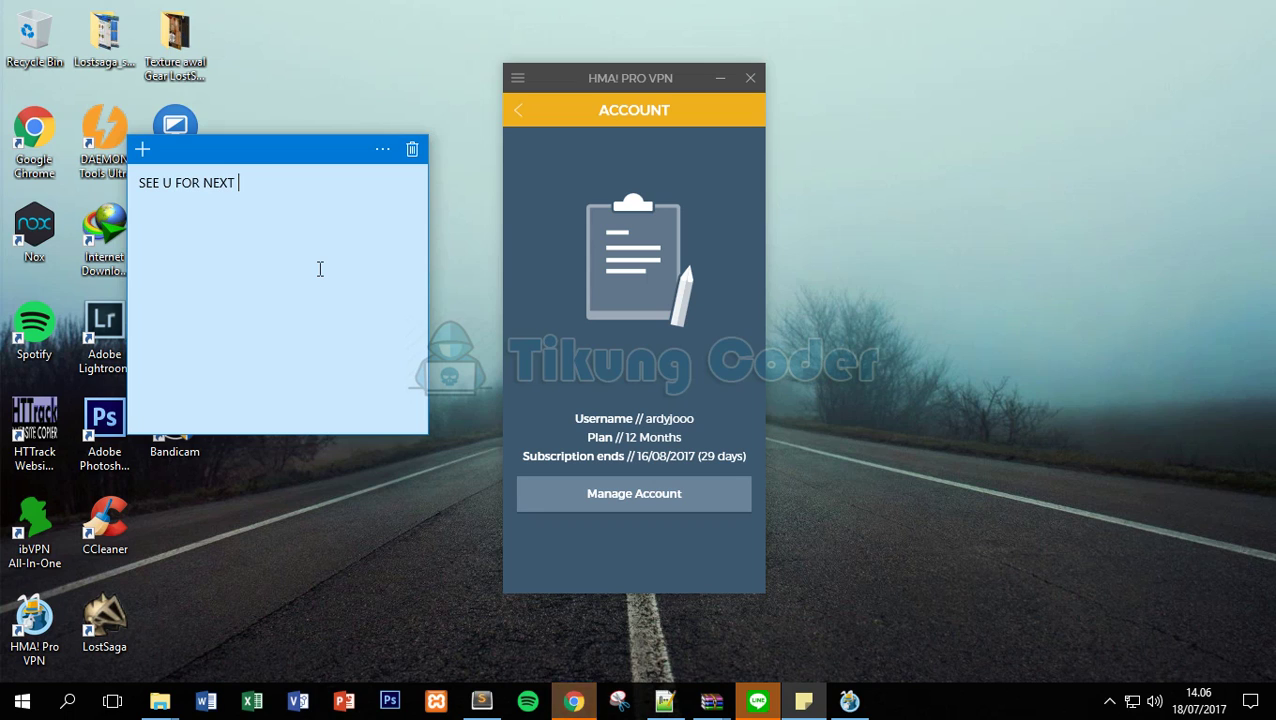
key("BackSpace")
key("BackSpace")
key("BackSpace")
type("VIDEO")
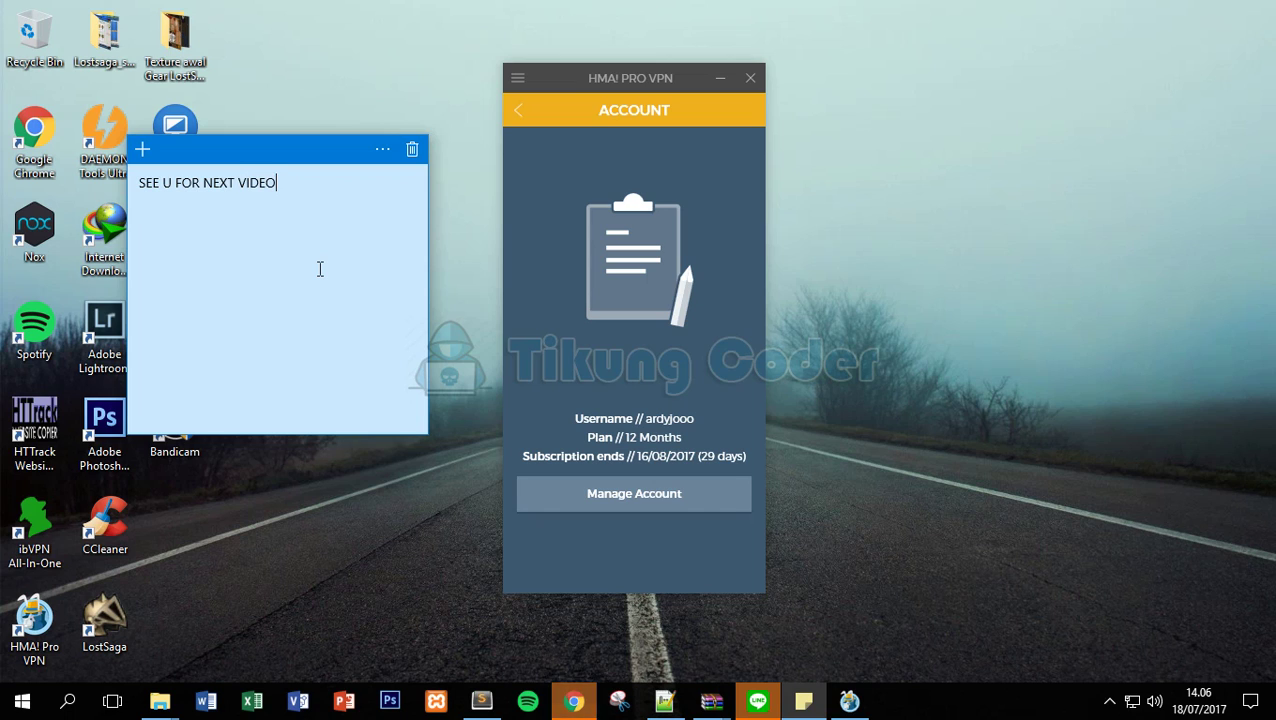
key("ctrl+a")
Clear the note, click Manage Account, and return to Chrome's HIDE MY ASS! tab.
key("BackSpace")
left_click(584, 493)
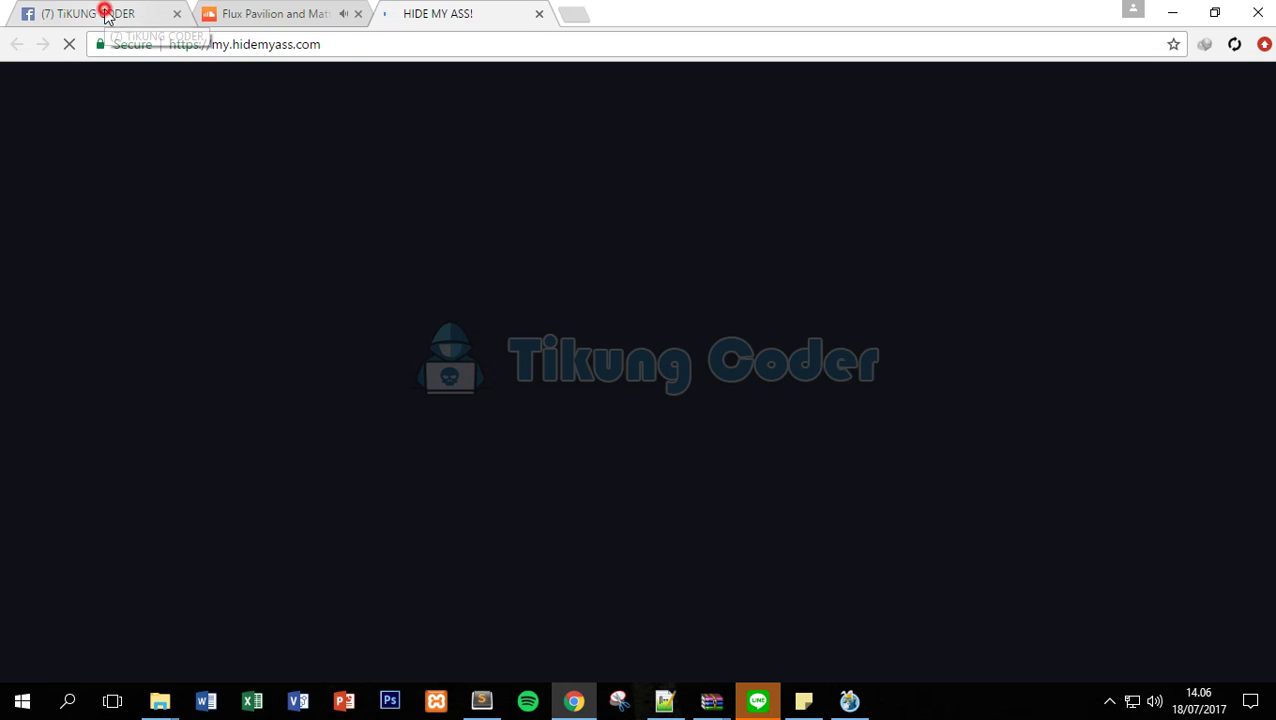
left_click(105, 14)
key("ctrl+shift+Tab")
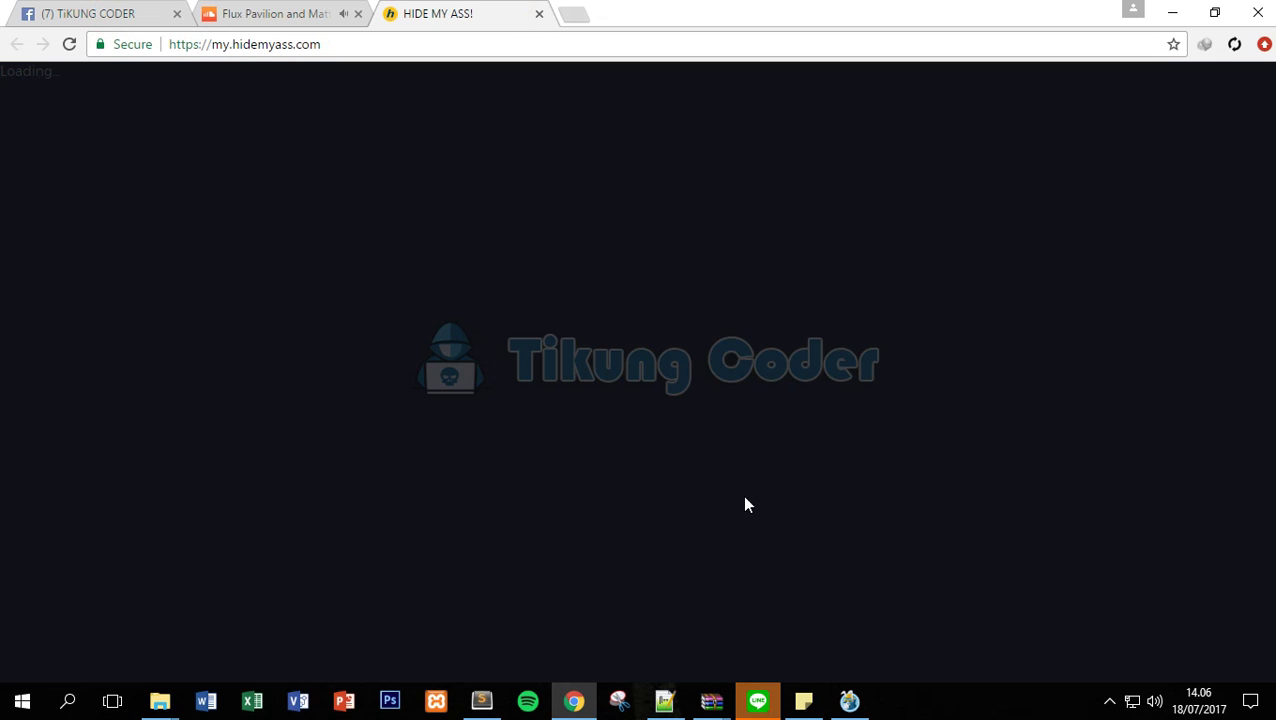